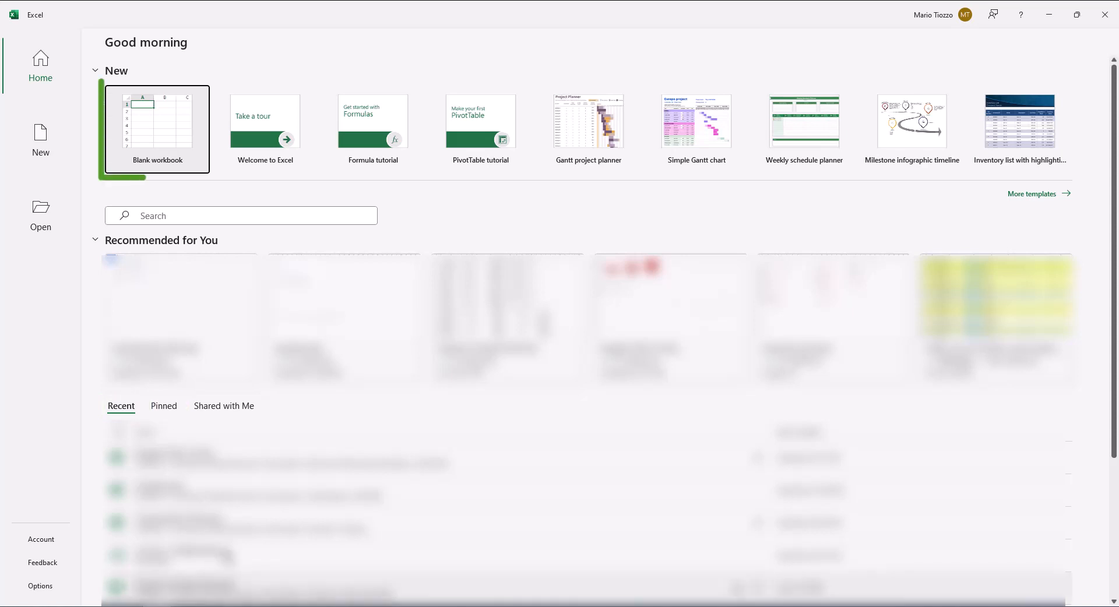
Step: Create a blank workbook and select columns E through H
{"action": "left_click", "coordinate": [179, 158]}
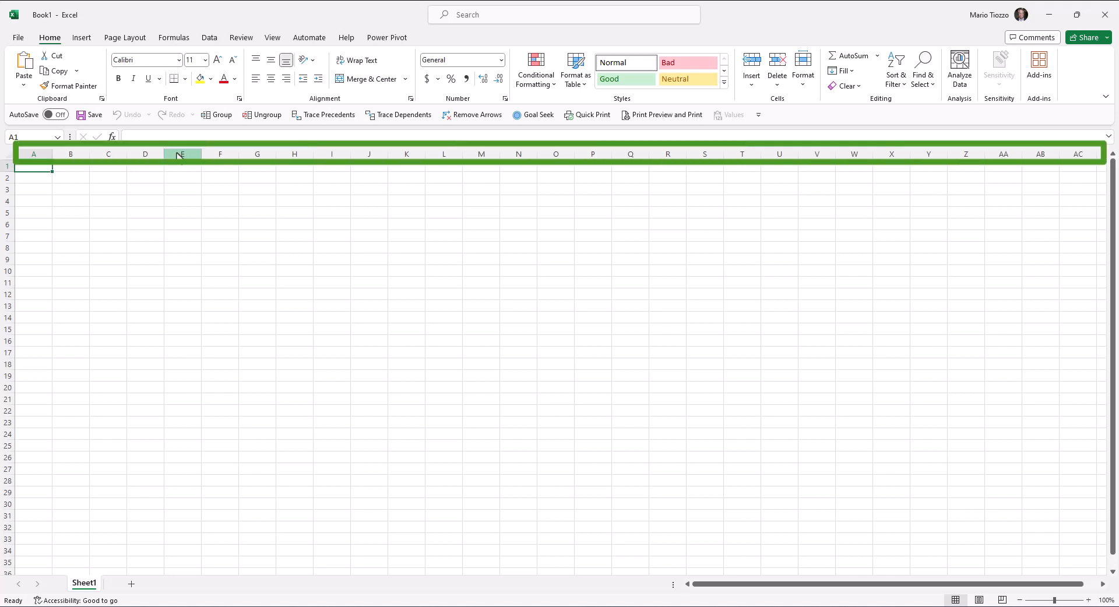
{"action": "left_click", "coordinate": [180, 154]}
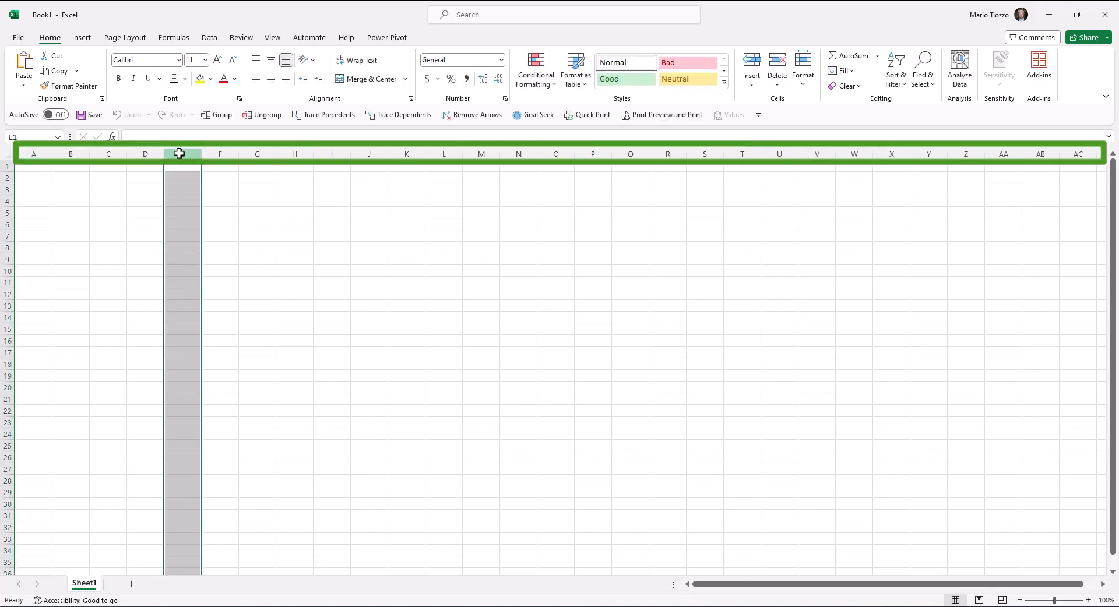
{"action": "left_click_drag", "start_coordinate": [215, 156], "coordinate": [281, 159]}
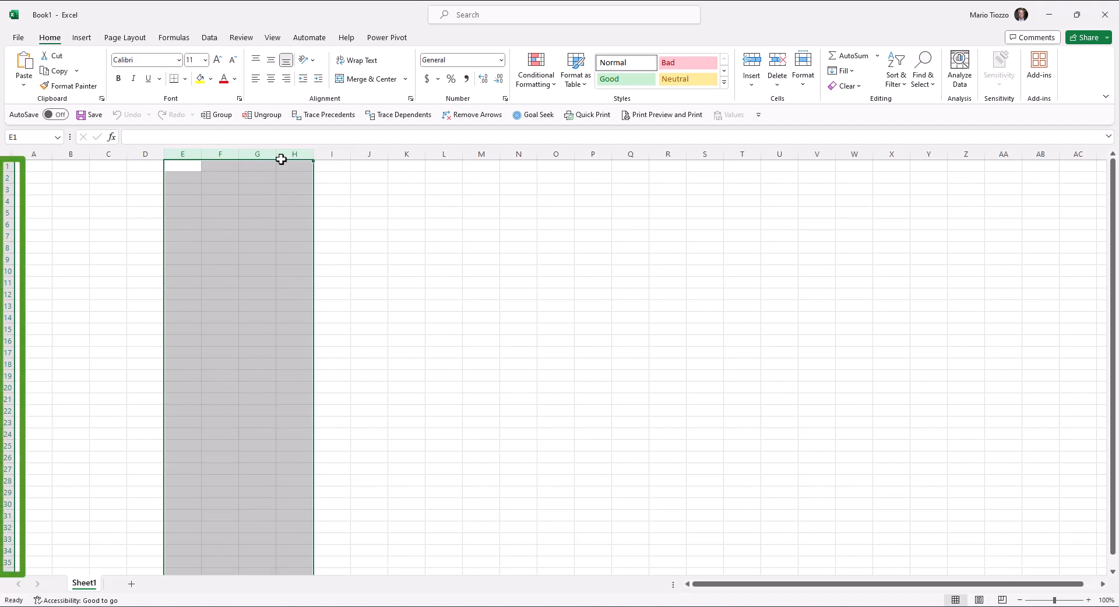
Step: Select rows 8 through 12, followed by the single cell A1
{"action": "left_click", "coordinate": [5, 248]}
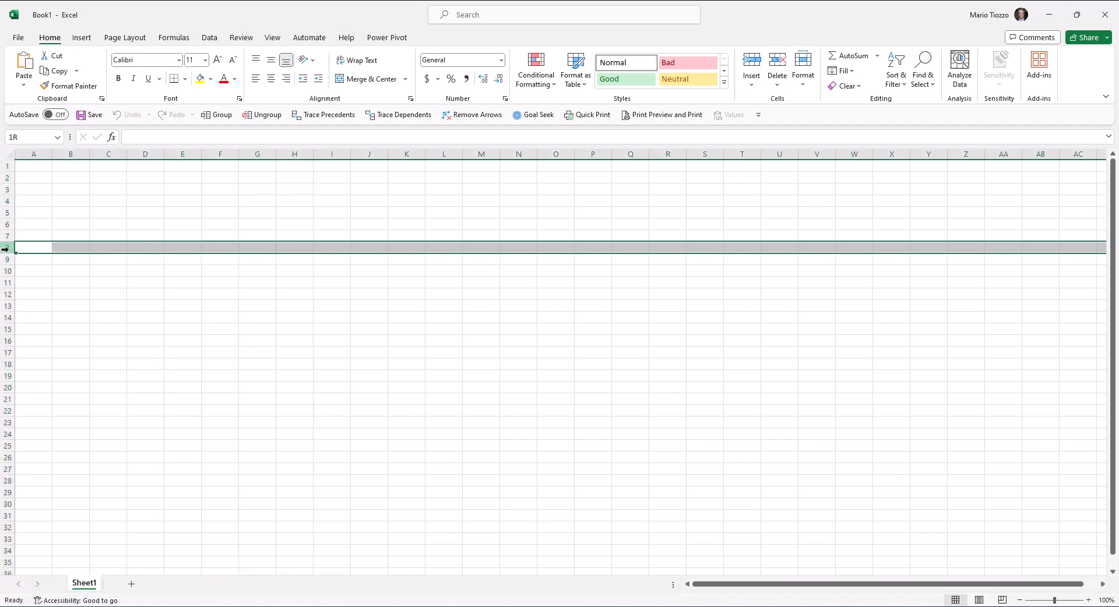
{"action": "left_click_drag", "start_coordinate": [5, 248], "coordinate": [12, 291]}
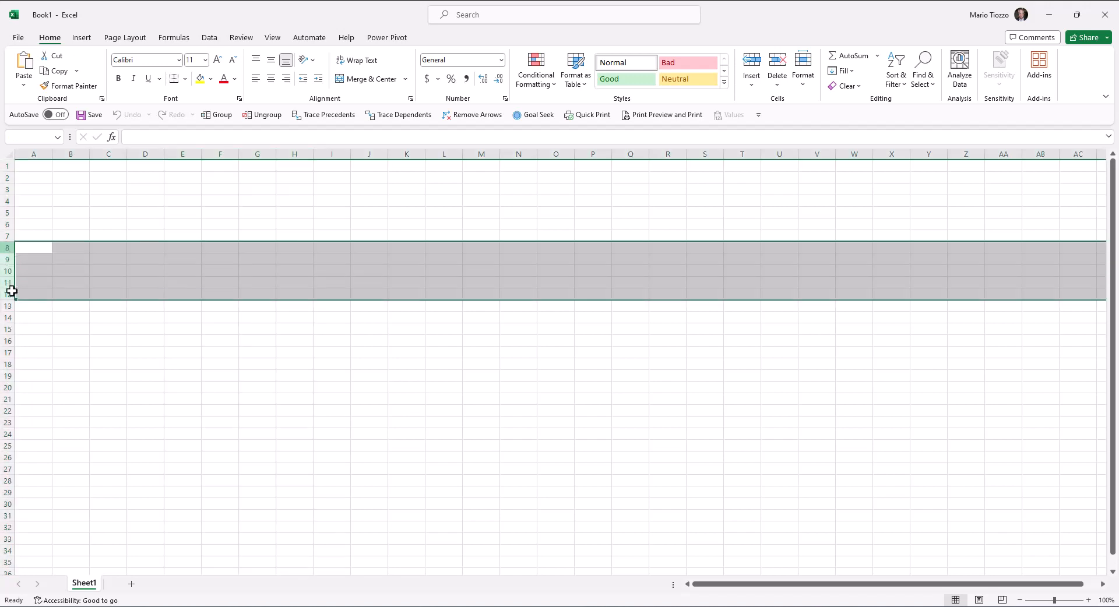
{"action": "left_click", "coordinate": [32, 166]}
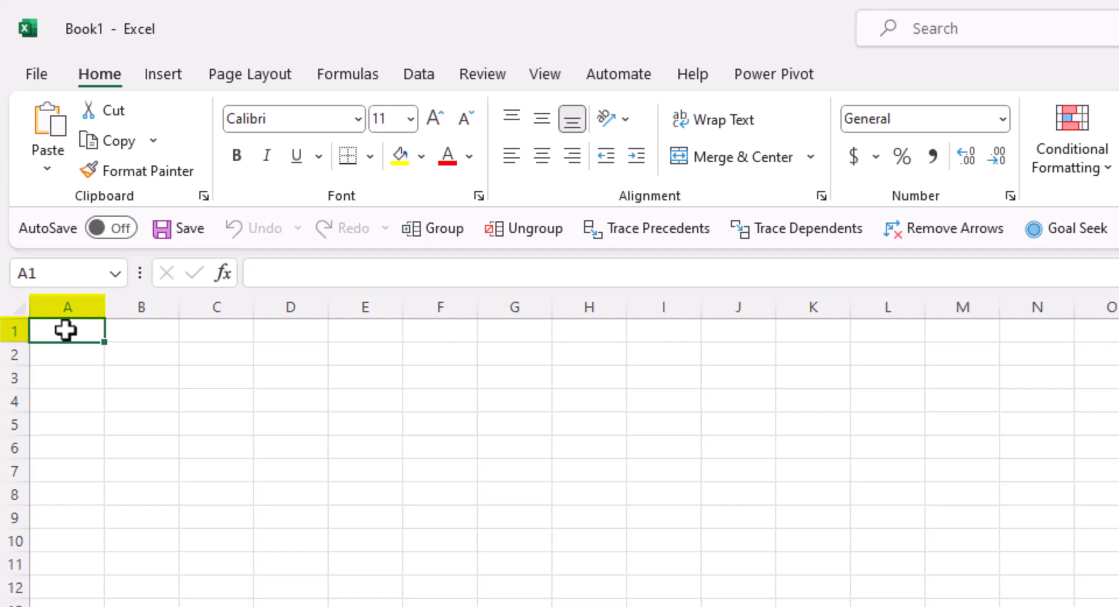
Step: Select the vertical range C5:C14, the horizontal range C5:G5, and finally the block C5:H14
{"action": "left_click_drag", "start_coordinate": [216, 424], "coordinate": [180, 530]}
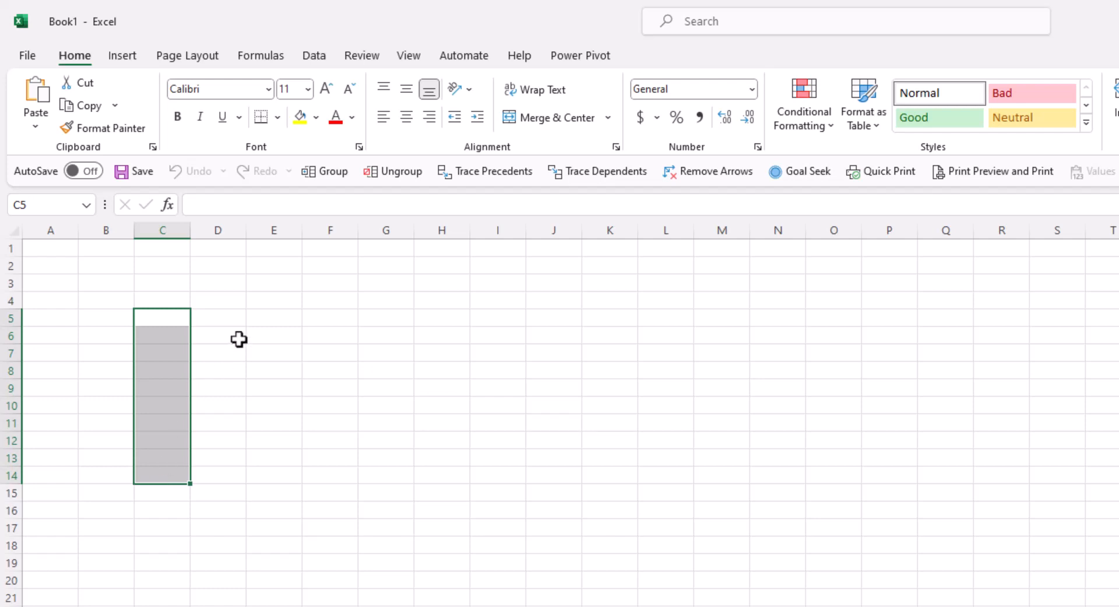
{"action": "left_click", "coordinate": [171, 314]}
{"action": "left_click_drag", "start_coordinate": [172, 314], "coordinate": [388, 317]}
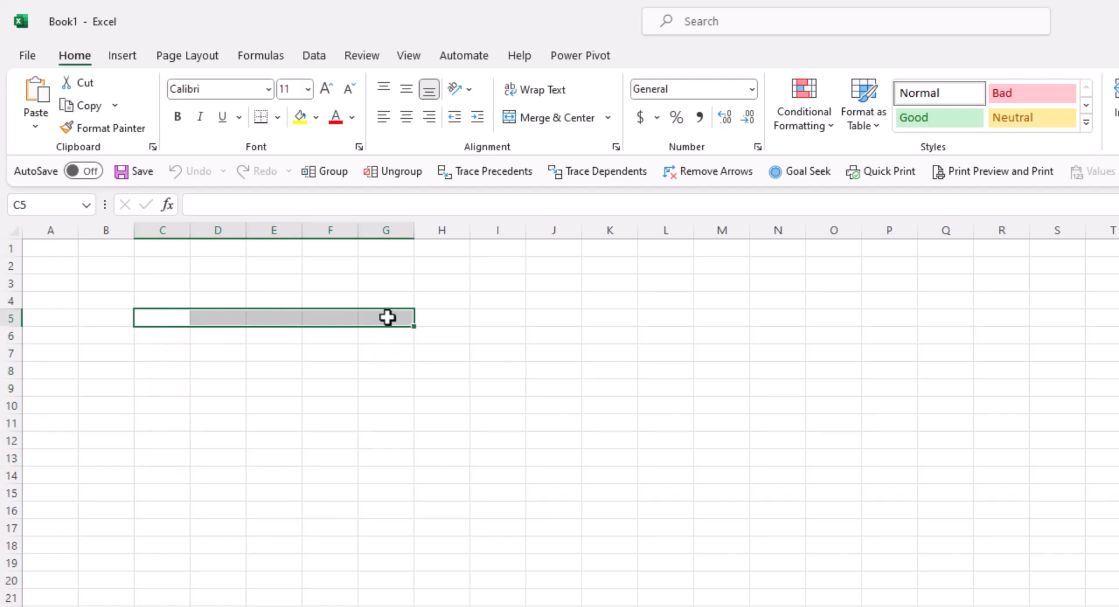
{"action": "mouse_move", "coordinate": [145, 320]}
{"action": "left_mouse_down"}
{"action": "mouse_move", "coordinate": [247, 340]}
{"action": "mouse_move", "coordinate": [436, 471]}
{"action": "left_mouse_up"}
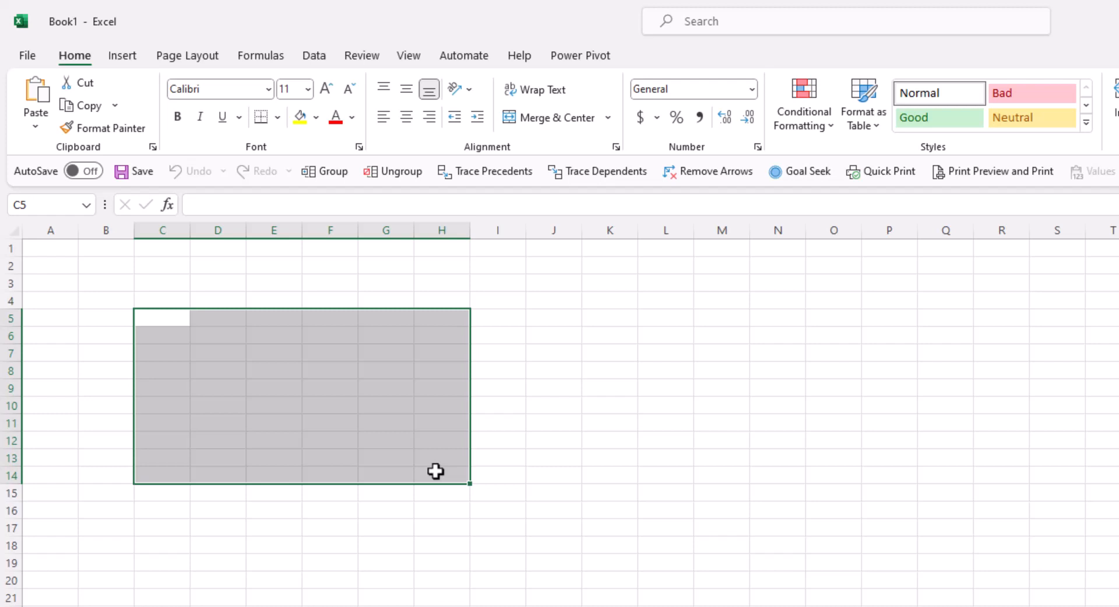
{"action": "left_click", "coordinate": [135, 59]}
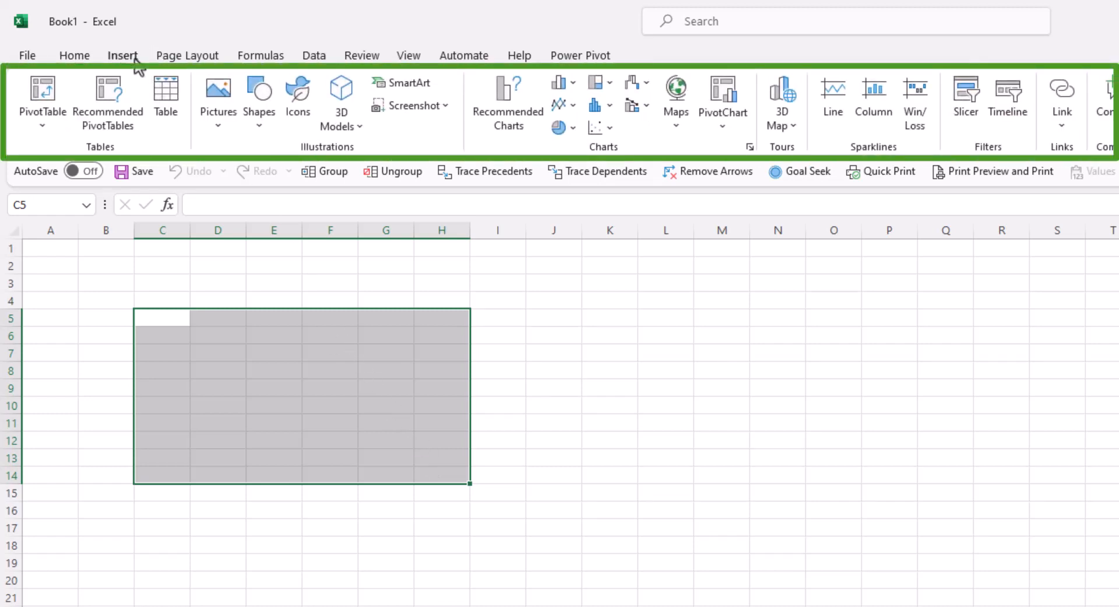
{"action": "left_click", "coordinate": [194, 59]}
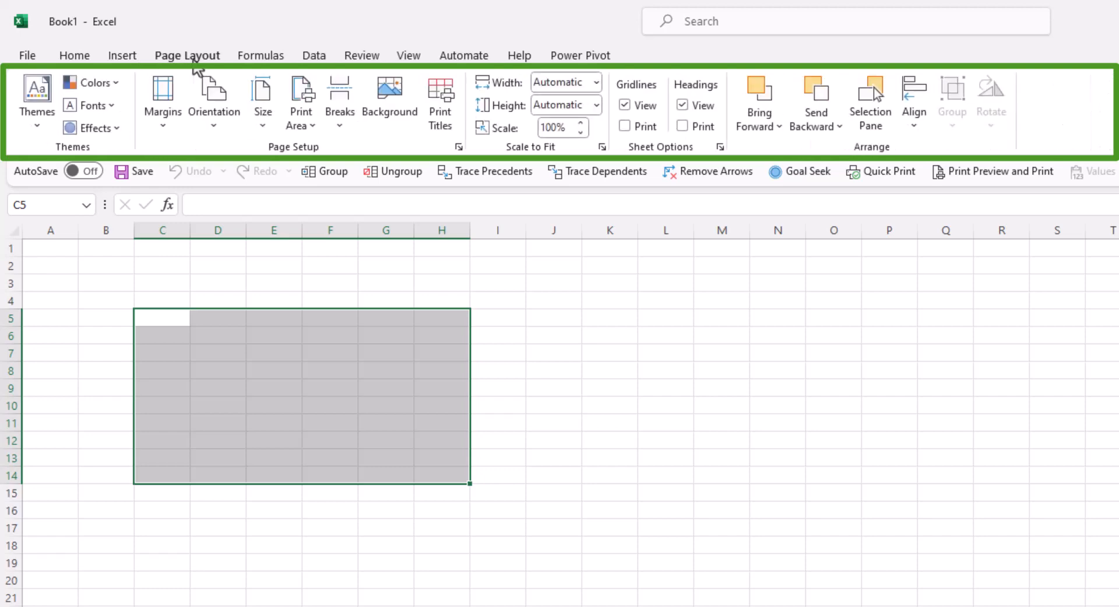
{"action": "left_click", "coordinate": [248, 59]}
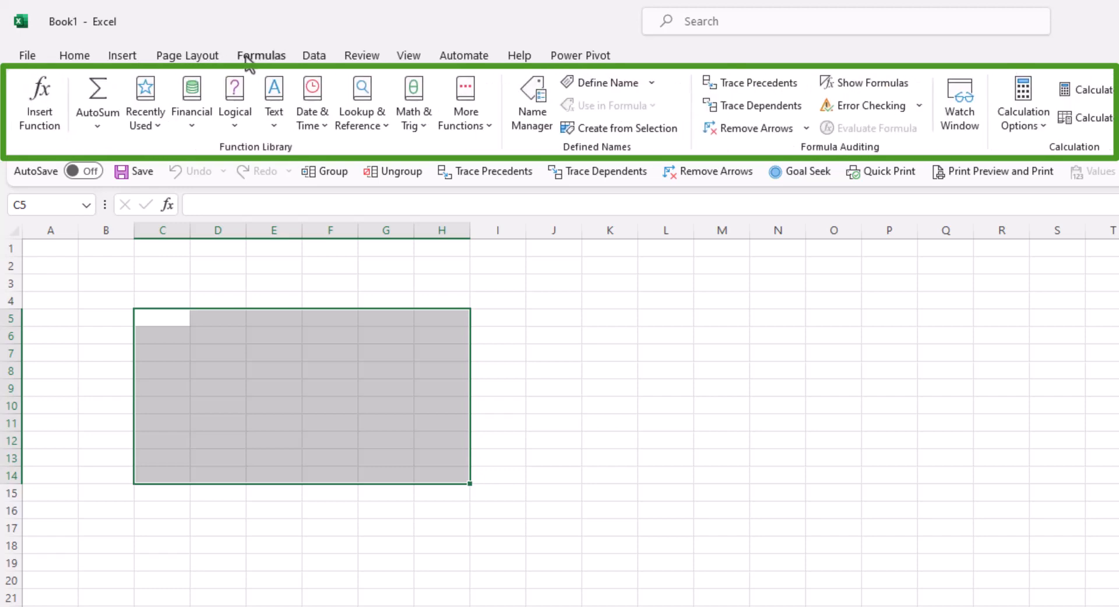
{"action": "left_click", "coordinate": [74, 62]}
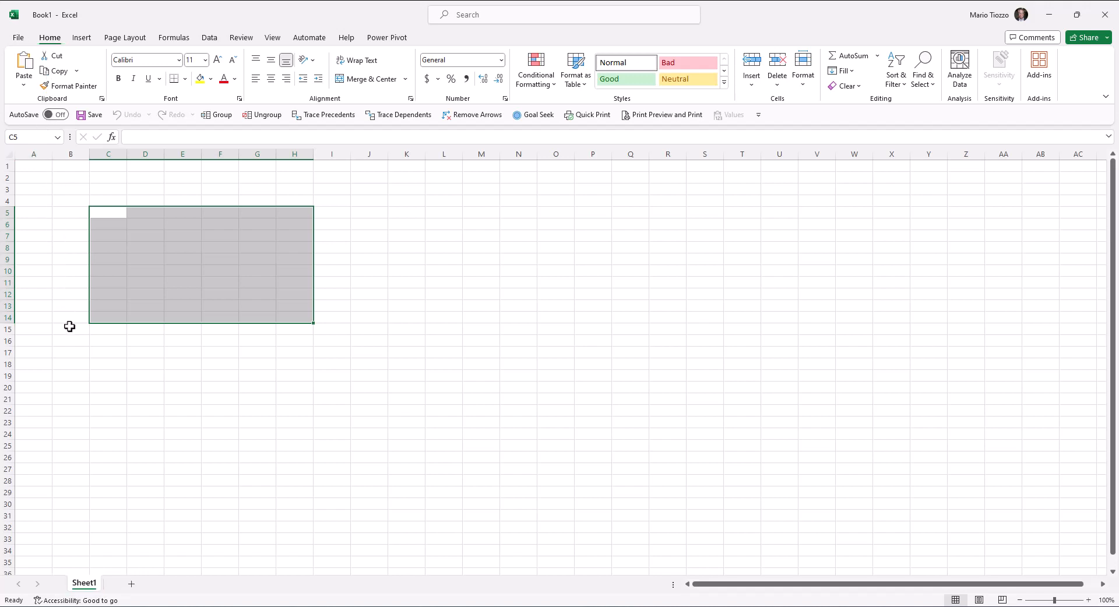
Step: Add a new worksheet to the workbook and delete it again
{"action": "left_click", "coordinate": [131, 585]}
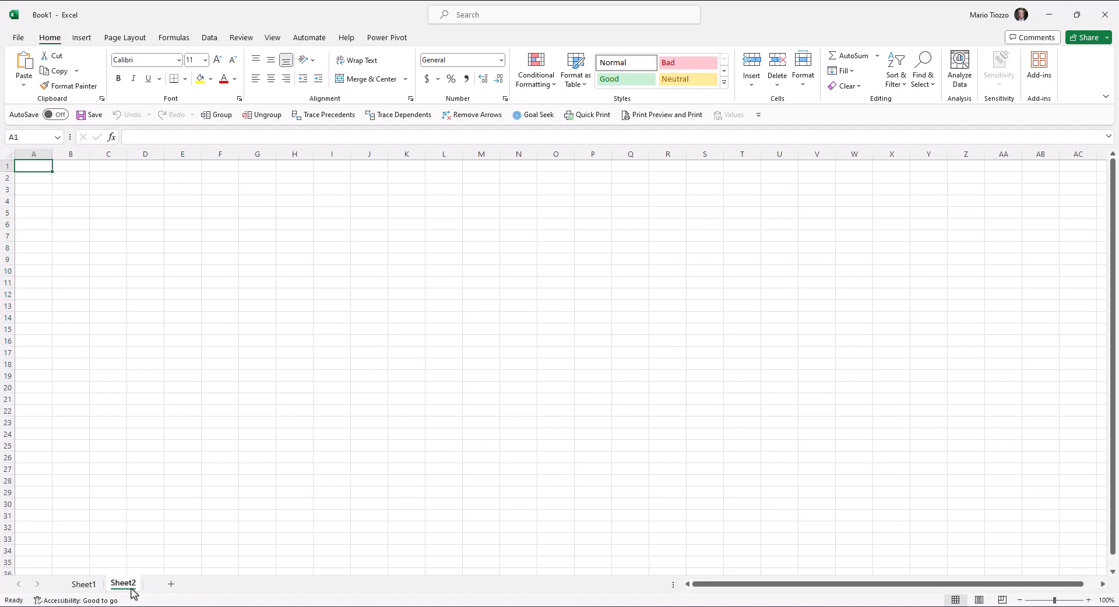
{"action": "right_click", "coordinate": [124, 585]}
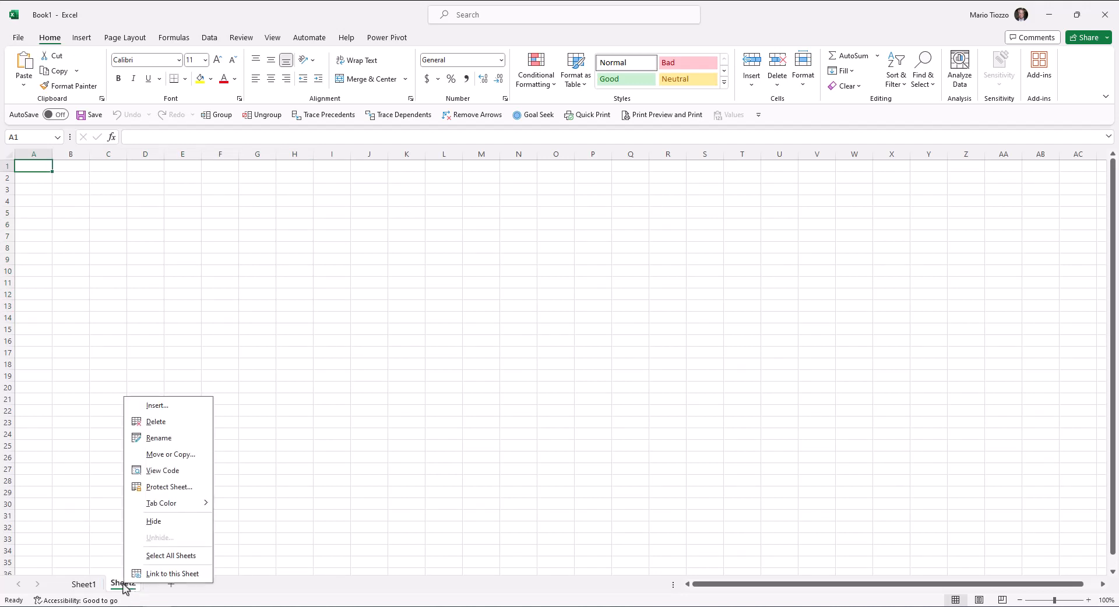
{"action": "left_click", "coordinate": [154, 421]}
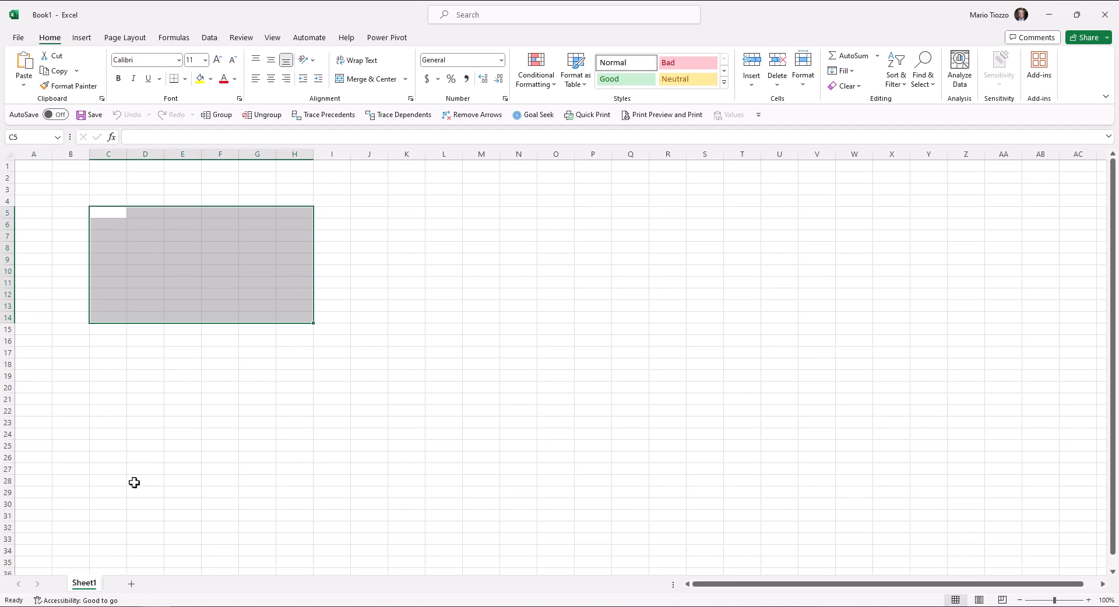
Step: Rename the worksheet Sheet1 as "New name"
{"action": "right_click", "coordinate": [95, 584]}
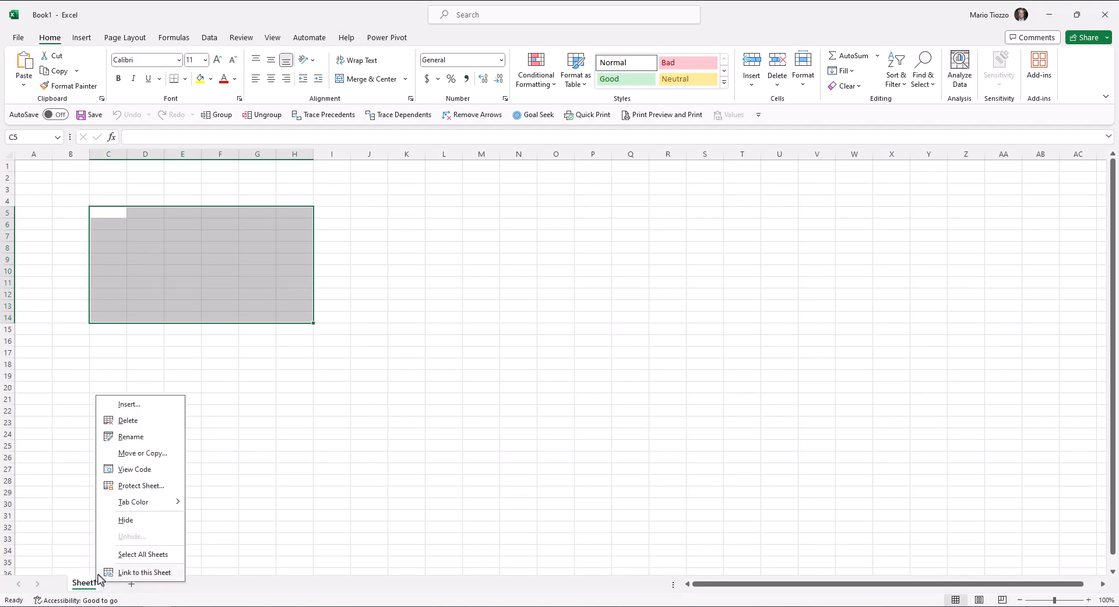
{"action": "left_click", "coordinate": [126, 438]}
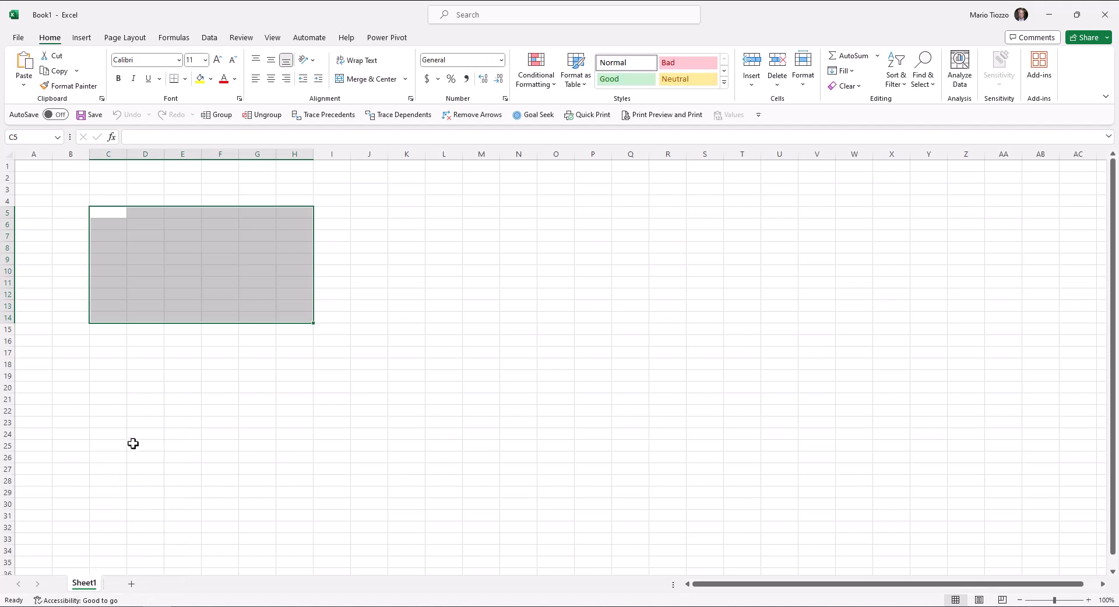
{"action": "double_click", "coordinate": [92, 583]}
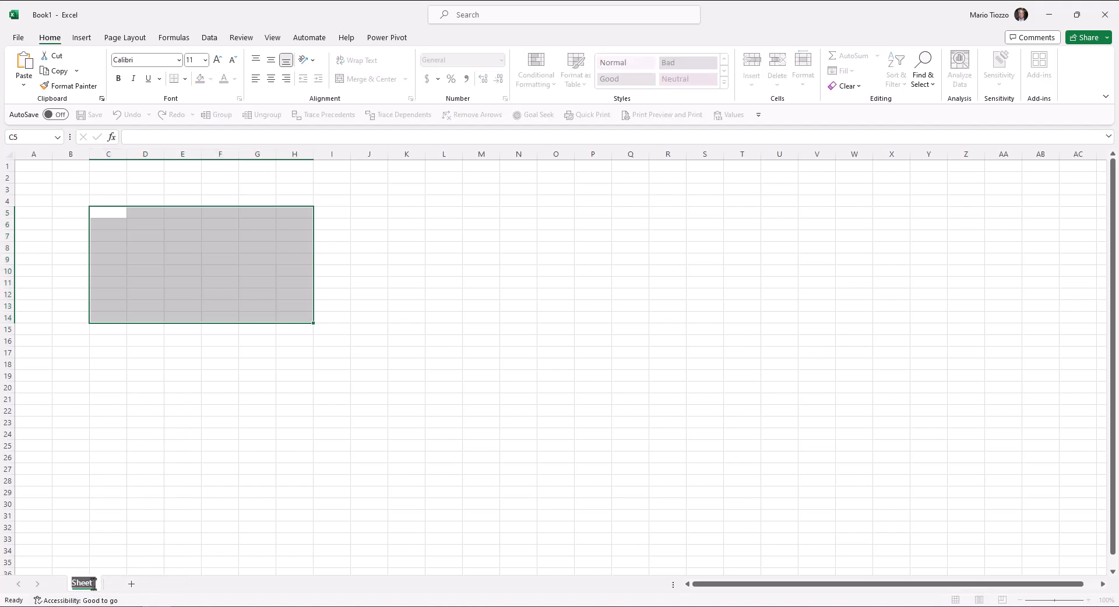
{"action": "key", "text": "BackSpace"}
{"action": "type", "text": "New Tame"}
{"action": "key", "text": "Return"}
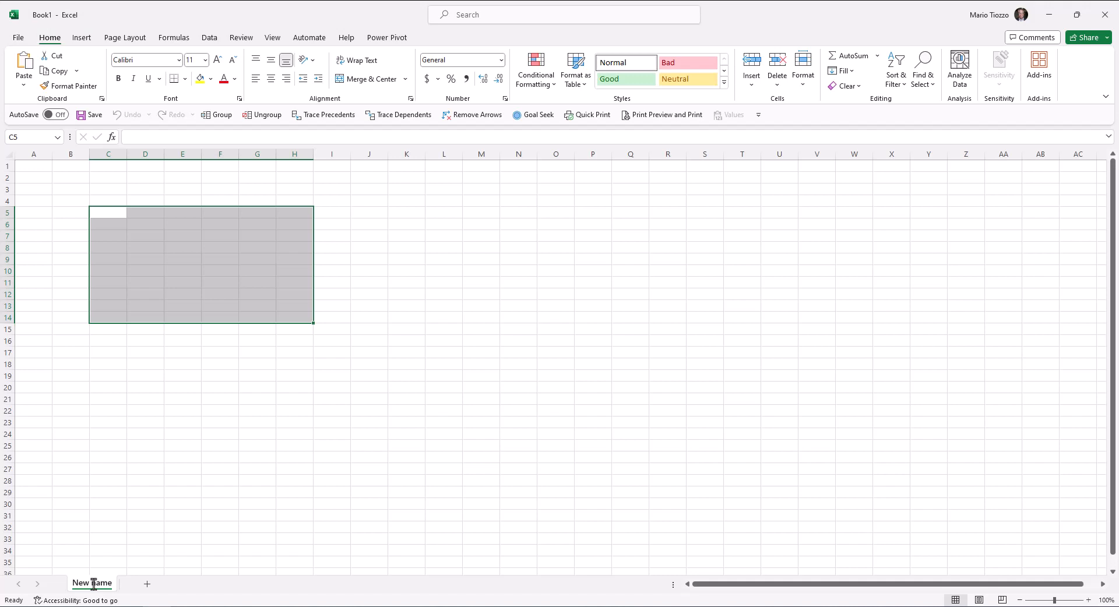
Step: Enter the number 725 in cell C5 and the text "Experiment" in cell C6
{"action": "left_click", "coordinate": [114, 211]}
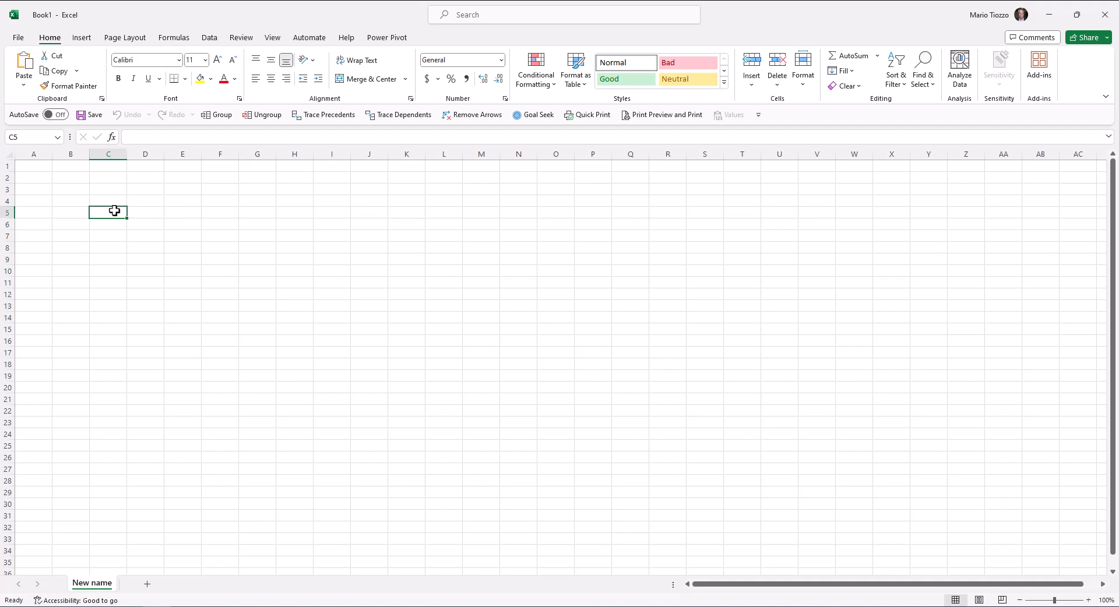
{"action": "type", "text": "15"}
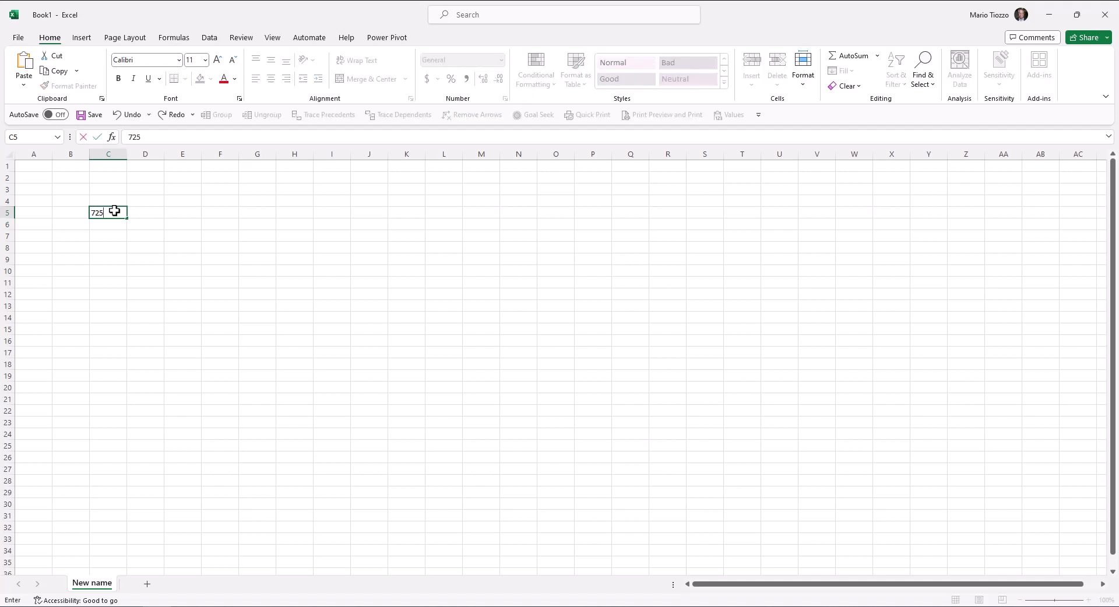
{"action": "key", "text": "Return"}
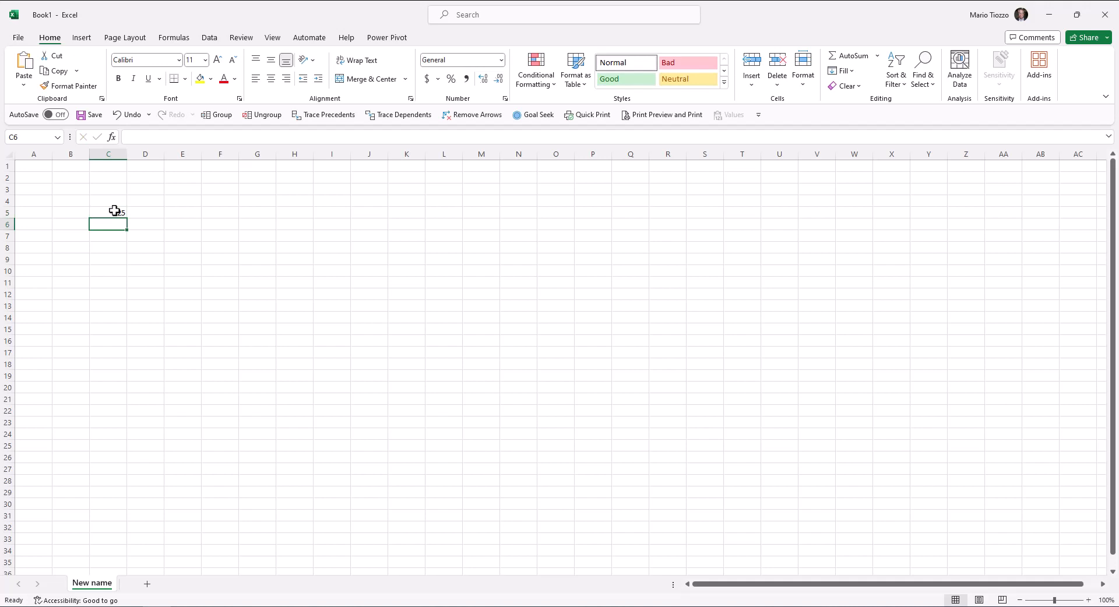
{"action": "type", "text": "Experimen"}
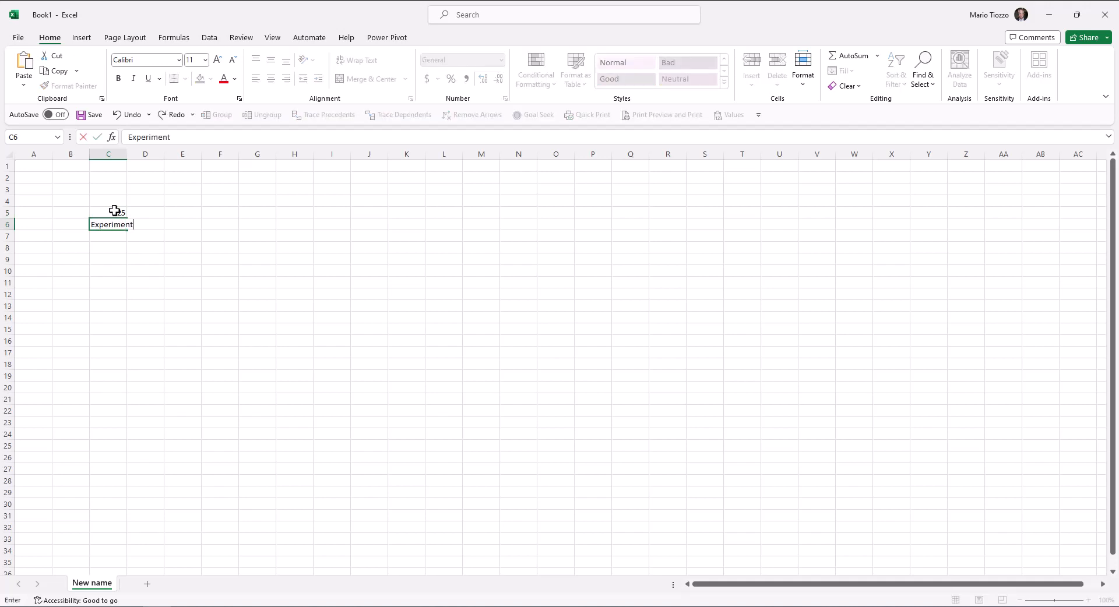
{"action": "type", "text": "t"}
{"action": "key", "text": "Return"}
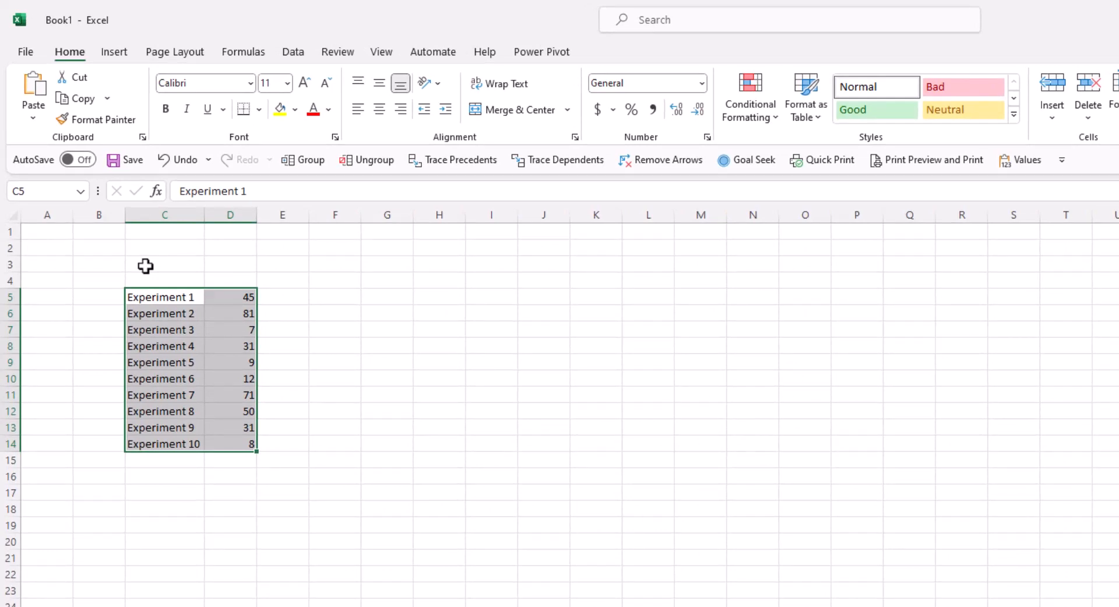
Step: Enter the formula =d5+d6+d7 in cell D15 to add the results of the first three experiments
{"action": "left_click", "coordinate": [215, 466]}
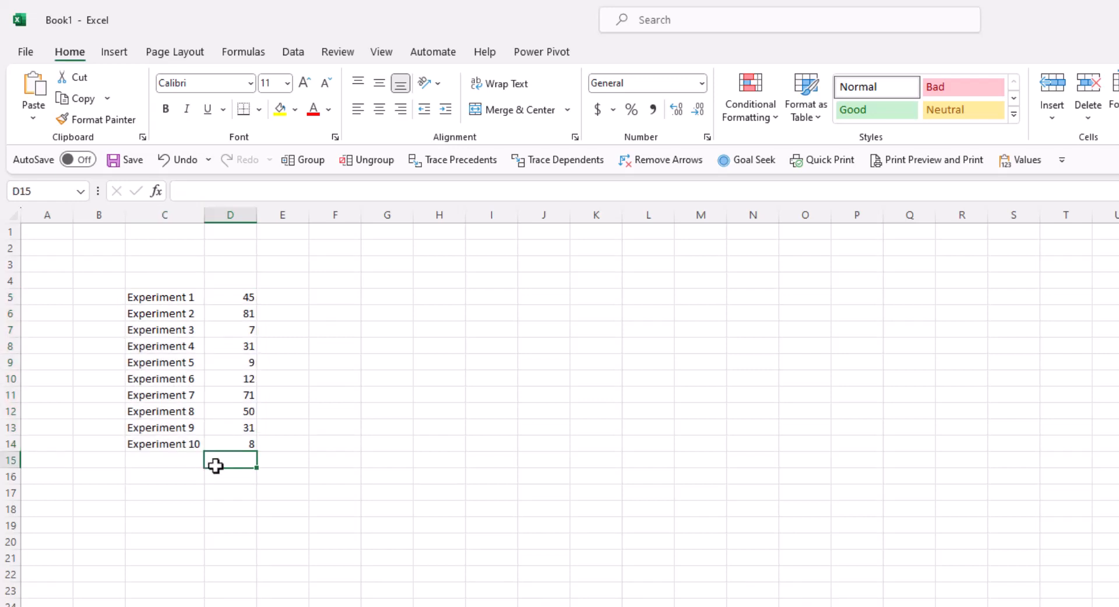
{"action": "type", "text": "="}
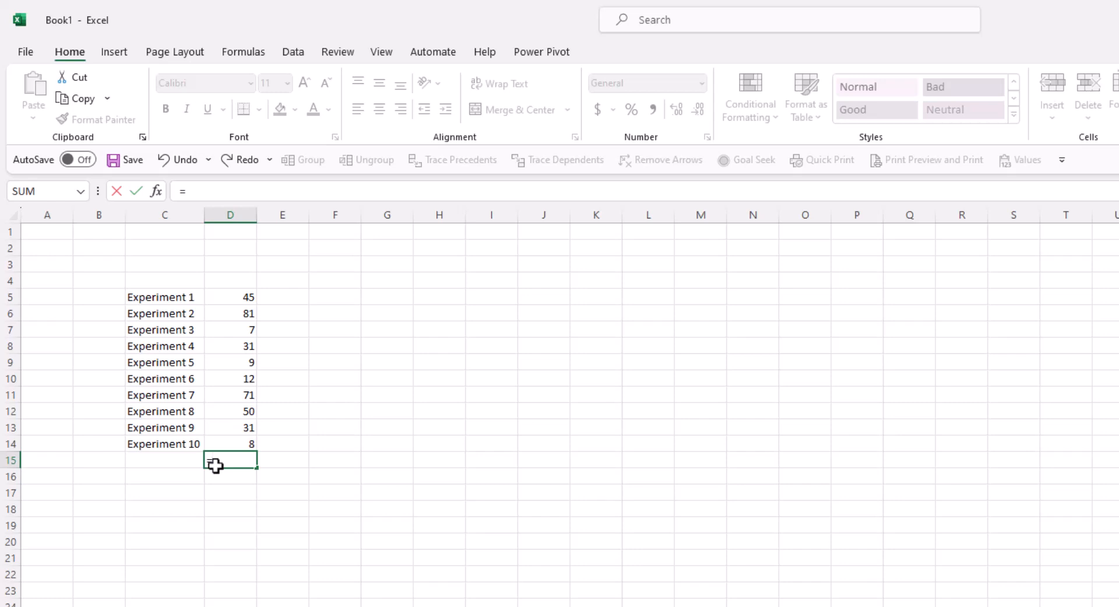
{"action": "type", "text": "d"}
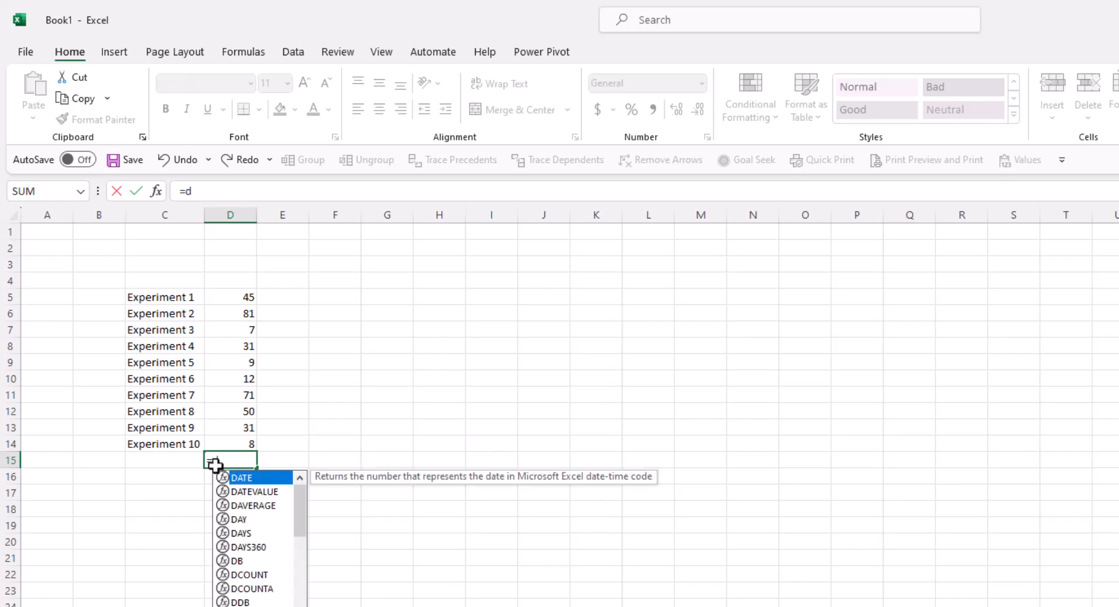
{"action": "type", "text": "5+d6"}
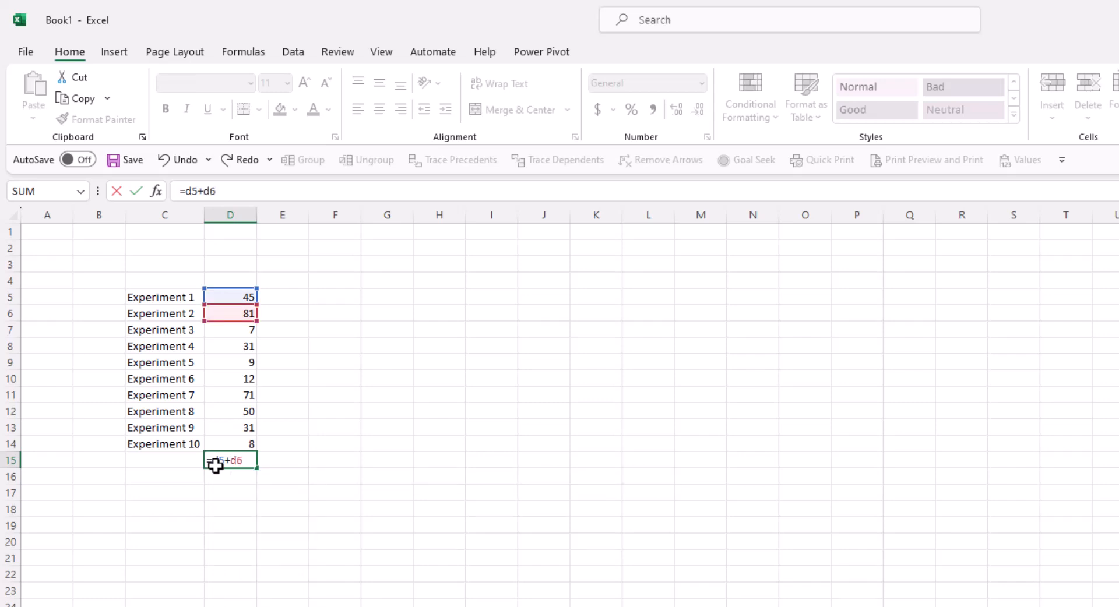
{"action": "type", "text": "+d"}
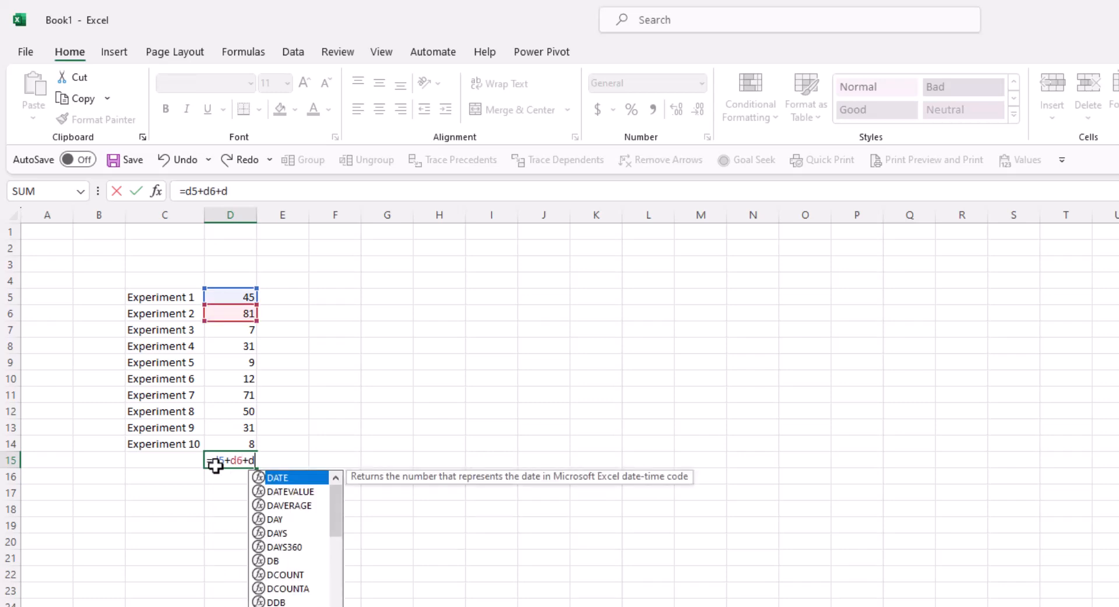
{"action": "type", "text": "7"}
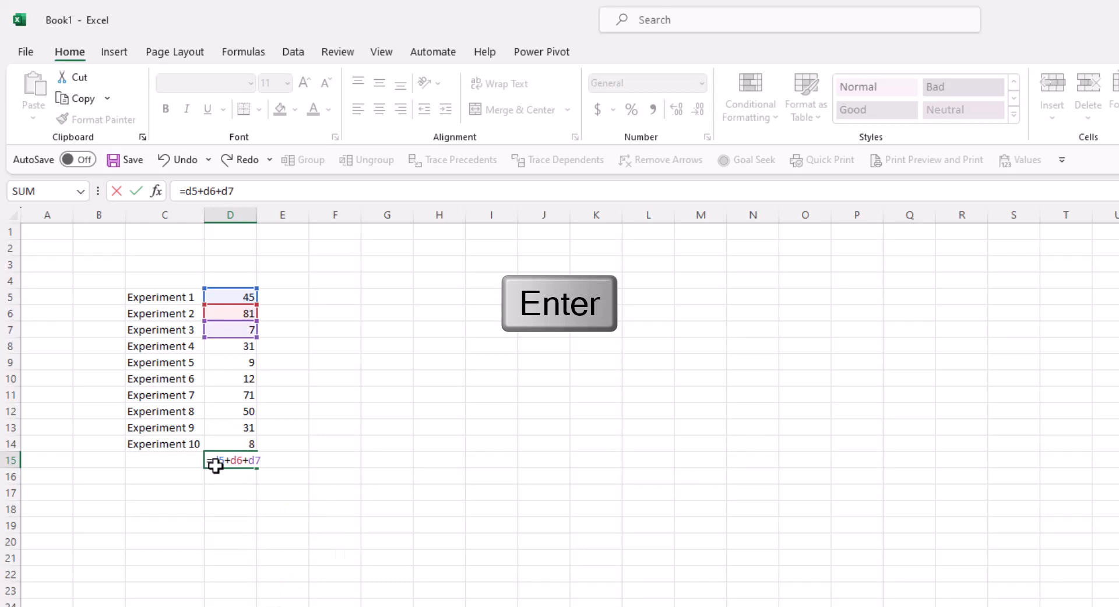
{"action": "key", "text": "Return"}
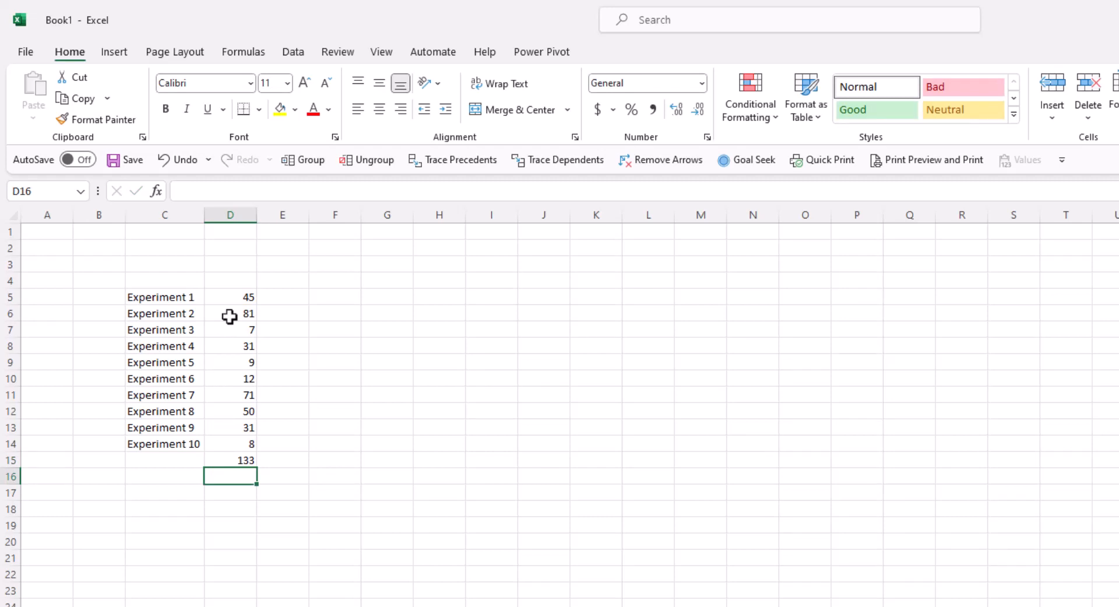
Step: Enter the formula =D5+D6+D7 in cell D16, picking each experiment value's cell from the sheet as a reference
{"action": "type", "text": "="}
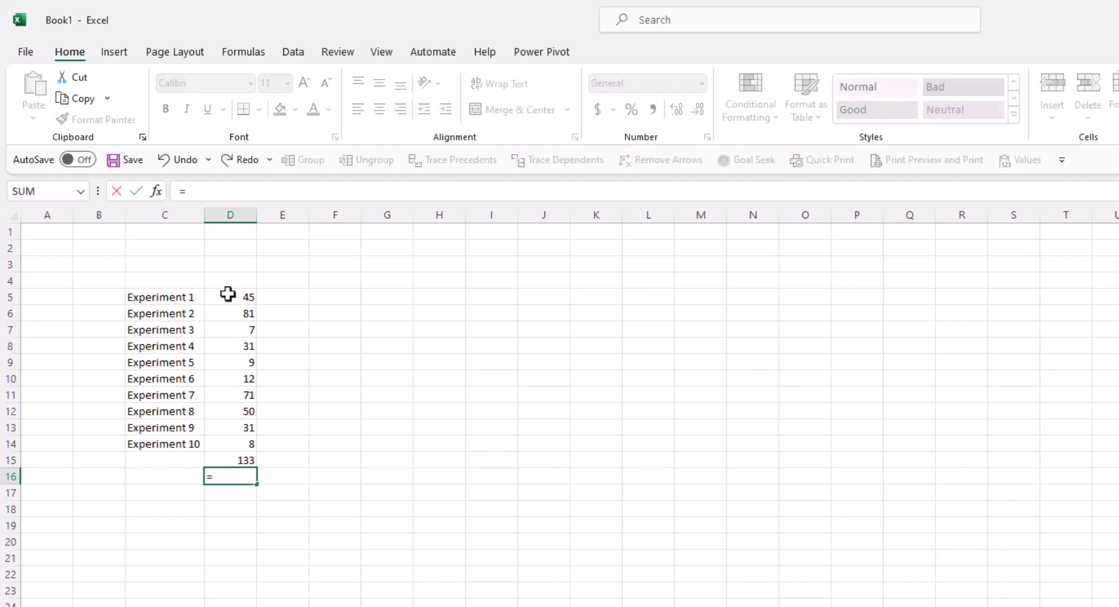
{"action": "left_click", "coordinate": [221, 299]}
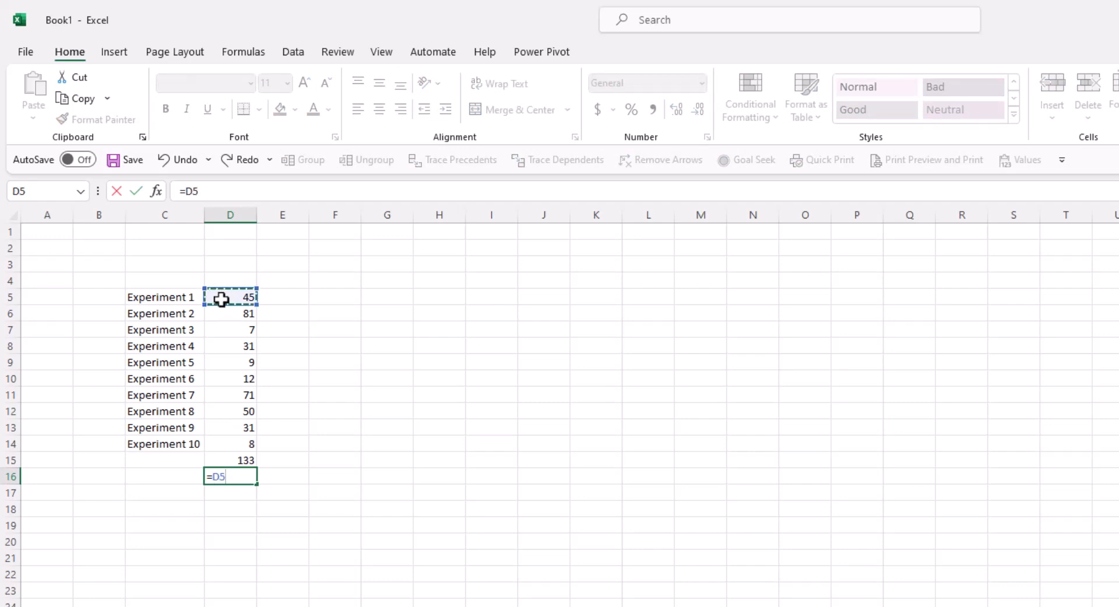
{"action": "type", "text": "+"}
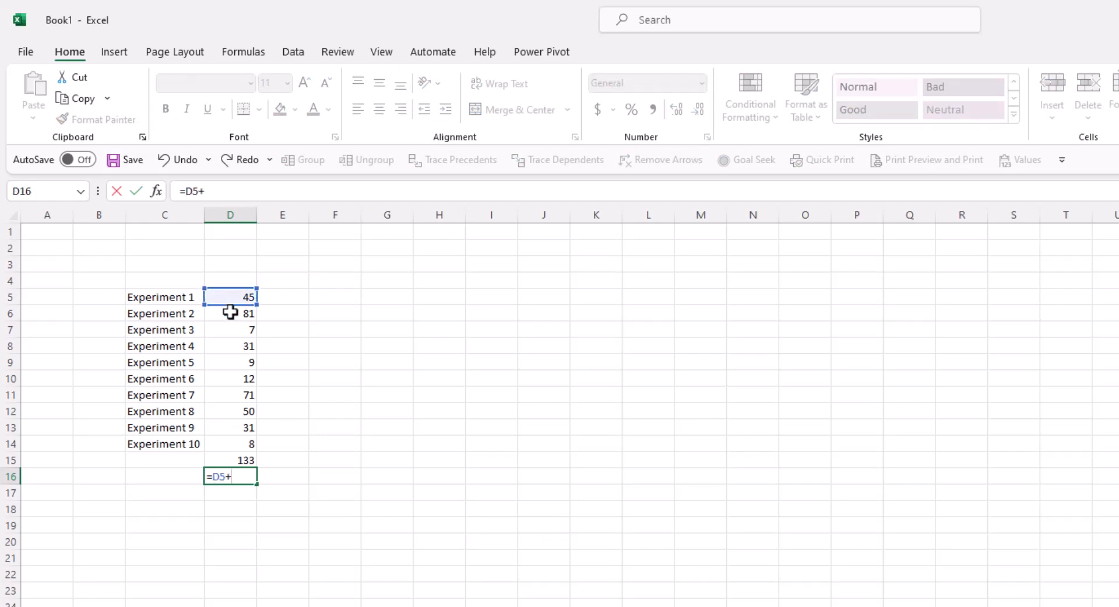
{"action": "left_click", "coordinate": [231, 313]}
{"action": "type", "text": "+"}
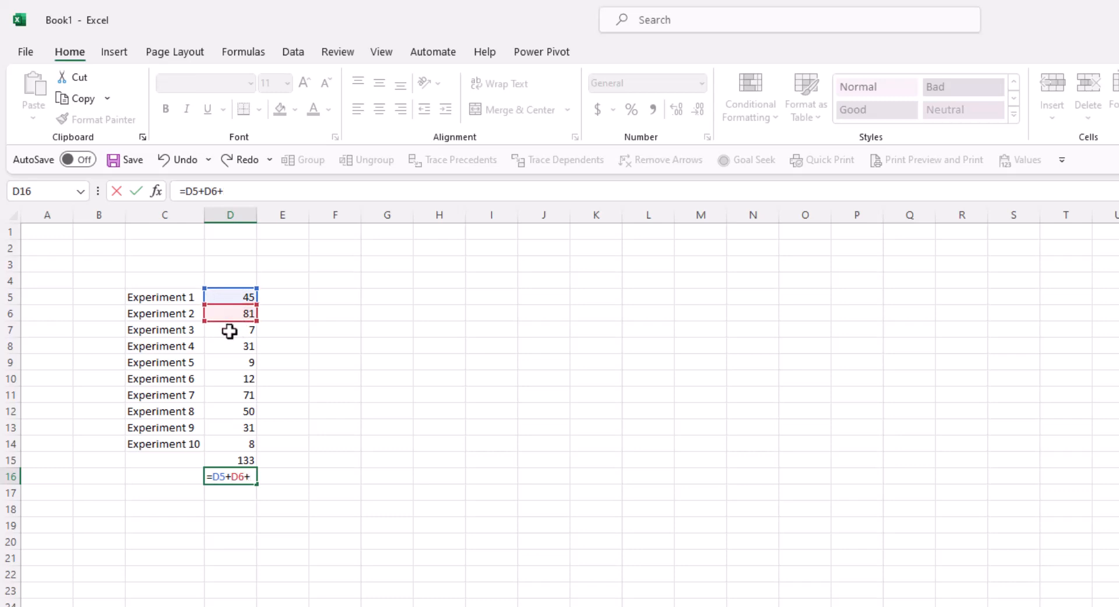
{"action": "left_click", "coordinate": [232, 328]}
{"action": "key", "text": "Return"}
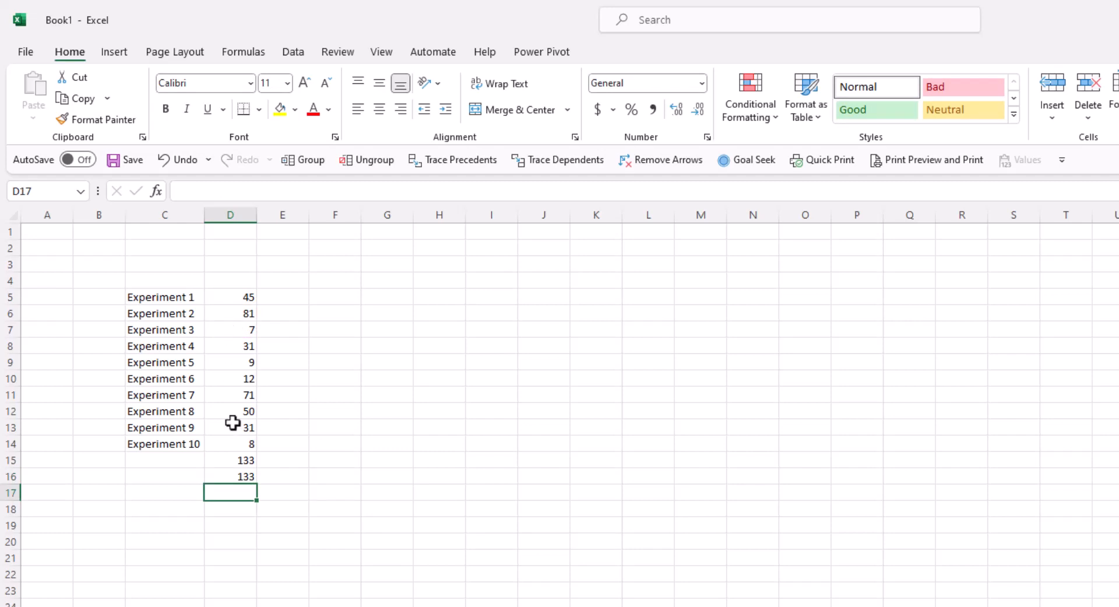
Step: Examine the contents of cells D15, D5 and C5, and the formula with its referenced cells in D16
{"action": "left_click", "coordinate": [236, 460]}
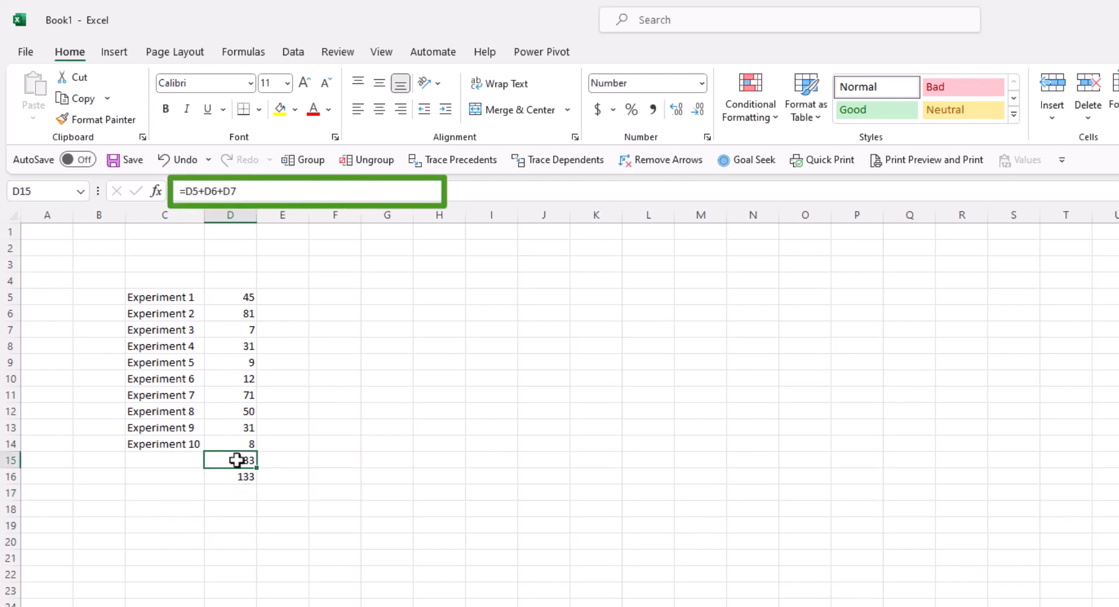
{"action": "left_click", "coordinate": [237, 298]}
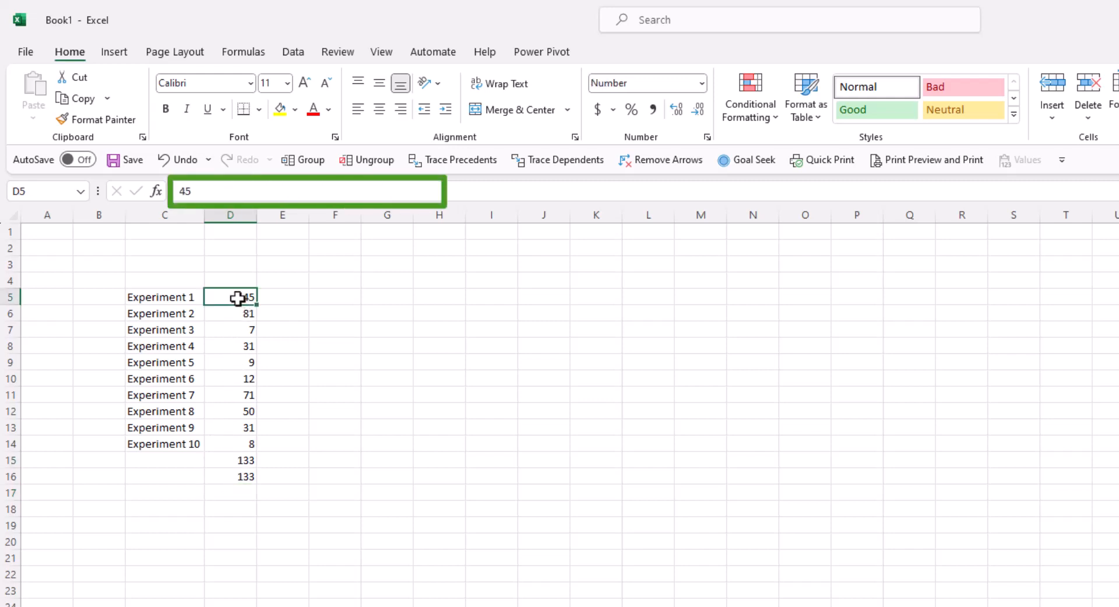
{"action": "left_click", "coordinate": [161, 298]}
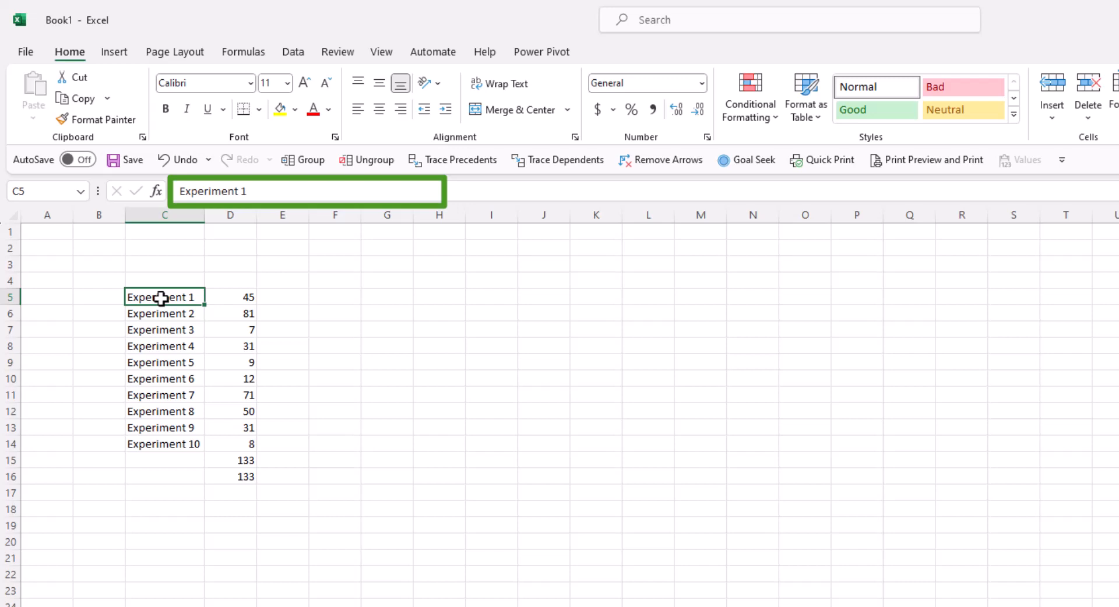
{"action": "left_click", "coordinate": [235, 476]}
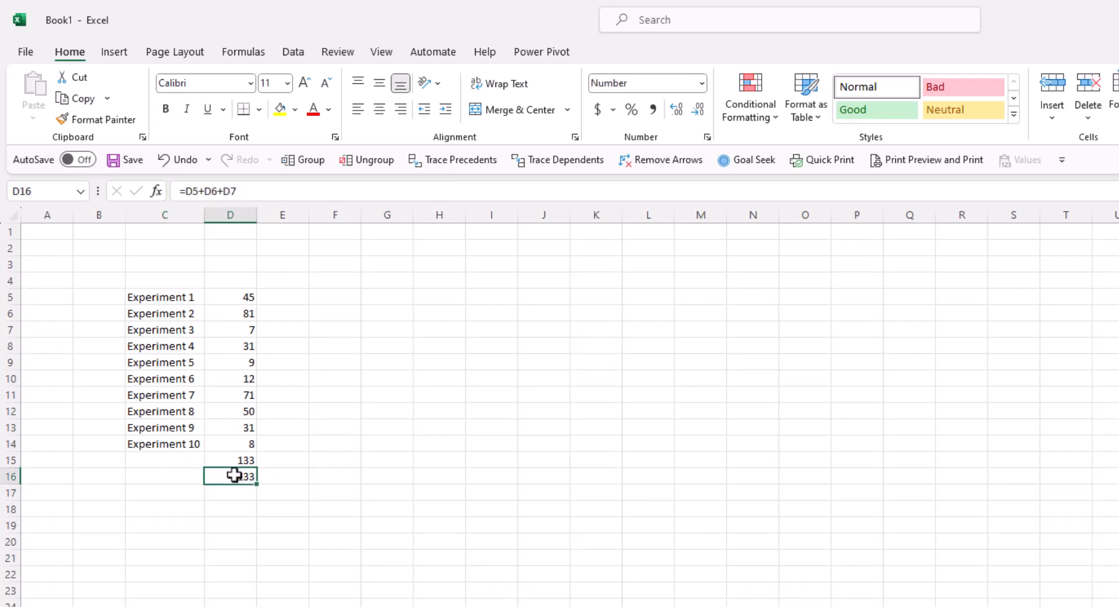
{"action": "double_click", "coordinate": [235, 476]}
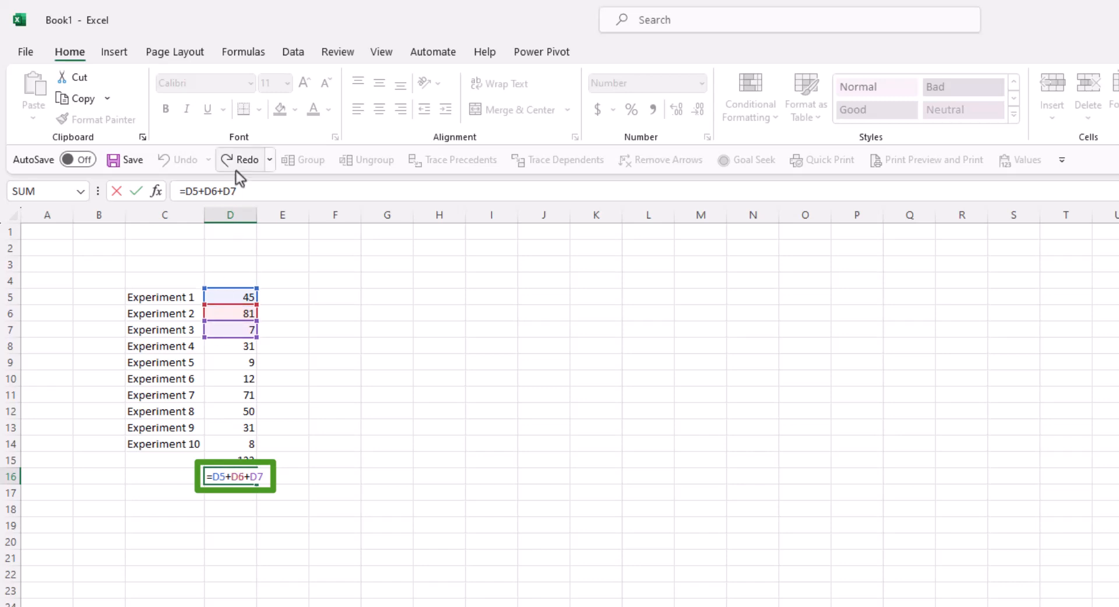
{"action": "left_click", "coordinate": [216, 188]}
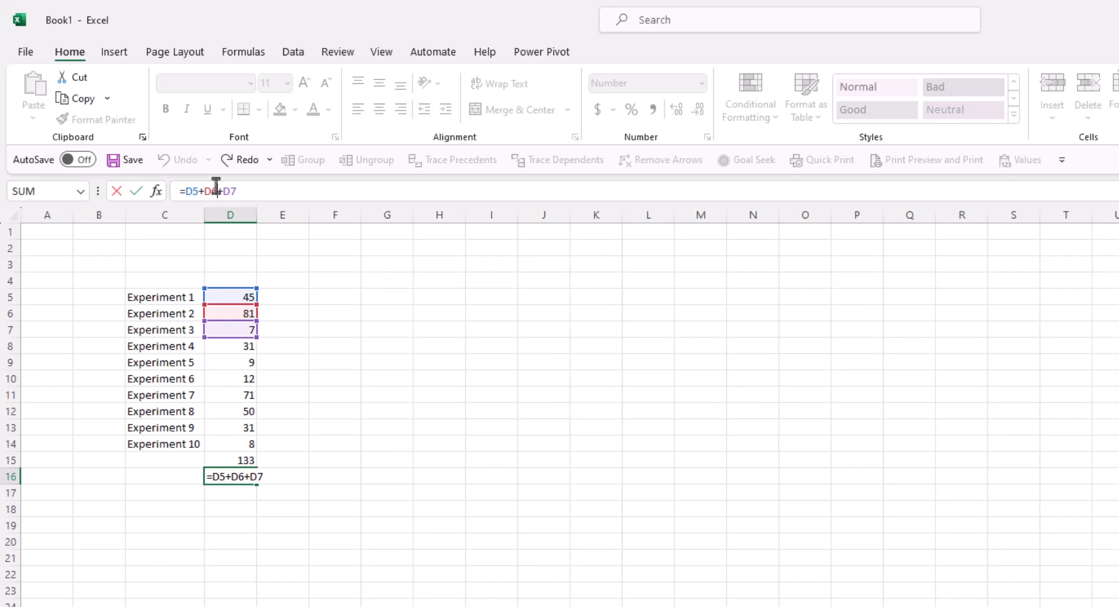
{"action": "key", "text": "Return"}
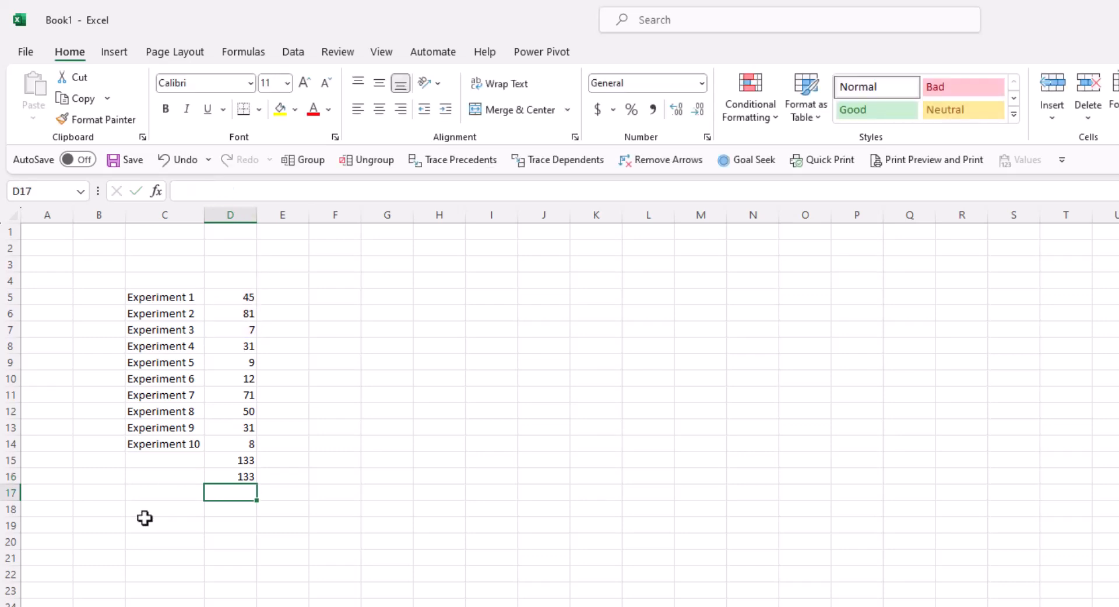
Step: Clear cells C15:D16 and enter the formula =sum(D5:D14) in cell D17 to add all ten experiment values
{"action": "left_click_drag", "start_coordinate": [192, 461], "coordinate": [232, 477]}
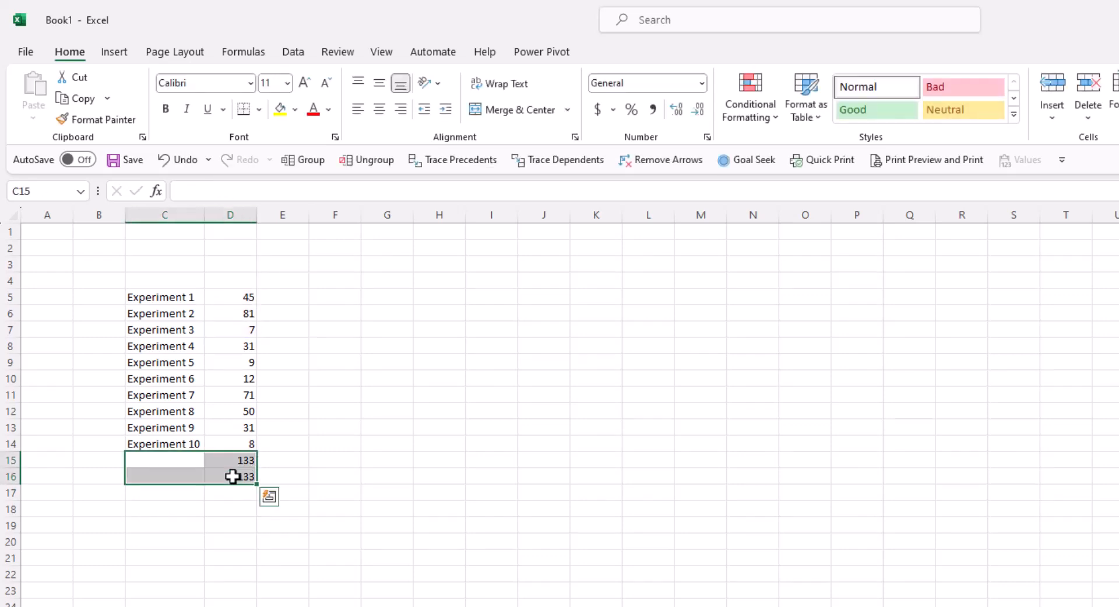
{"action": "key", "text": "Delete"}
{"action": "left_click", "coordinate": [223, 494]}
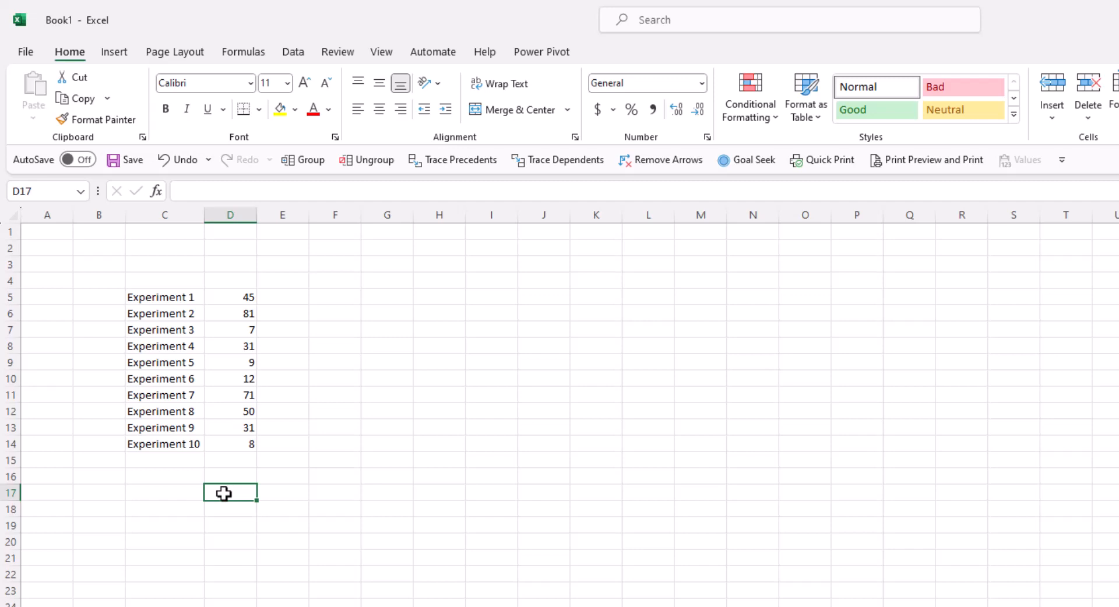
{"action": "type", "text": "="}
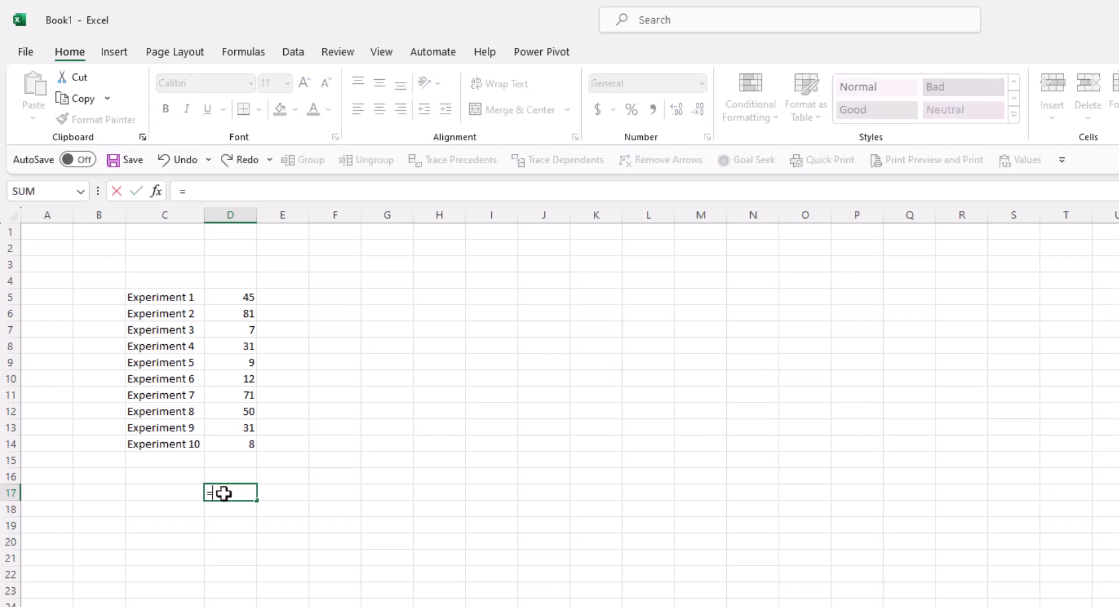
{"action": "type", "text": "sum"}
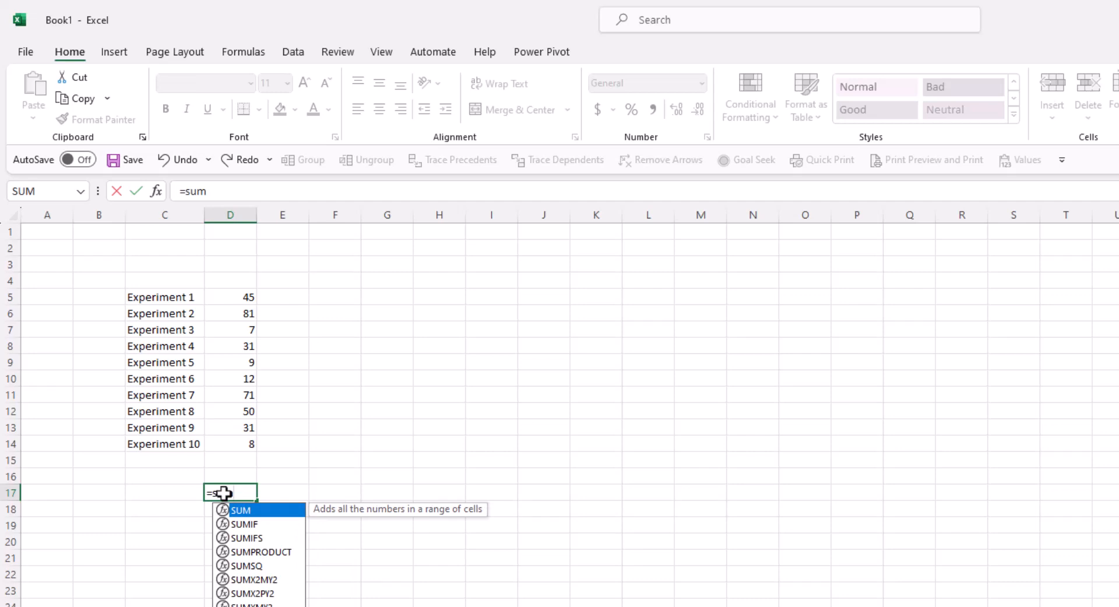
{"action": "type", "text": "("}
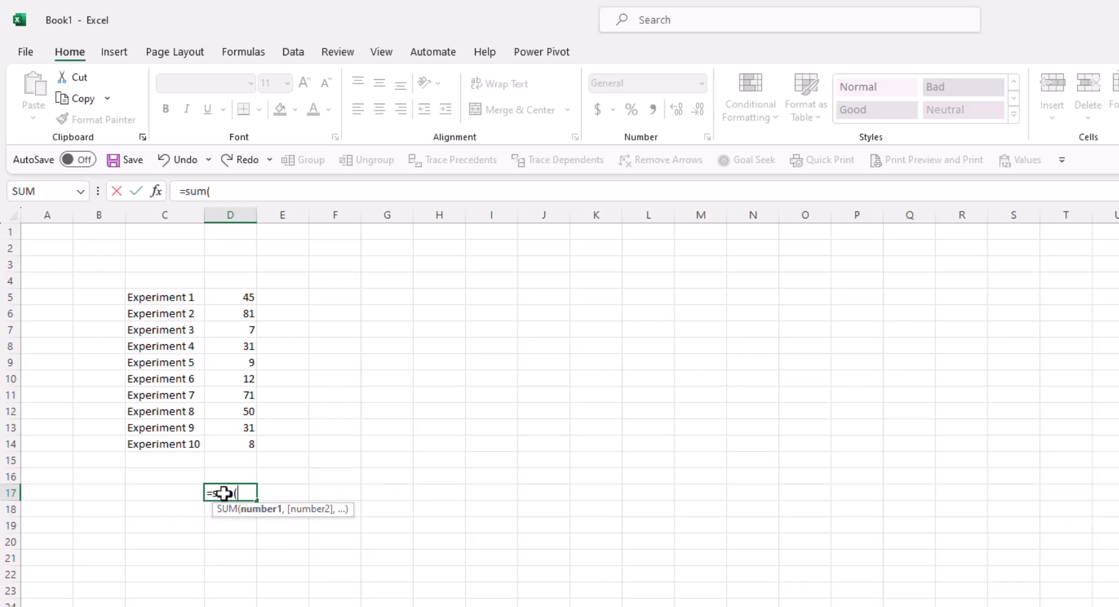
{"action": "left_click", "coordinate": [221, 299]}
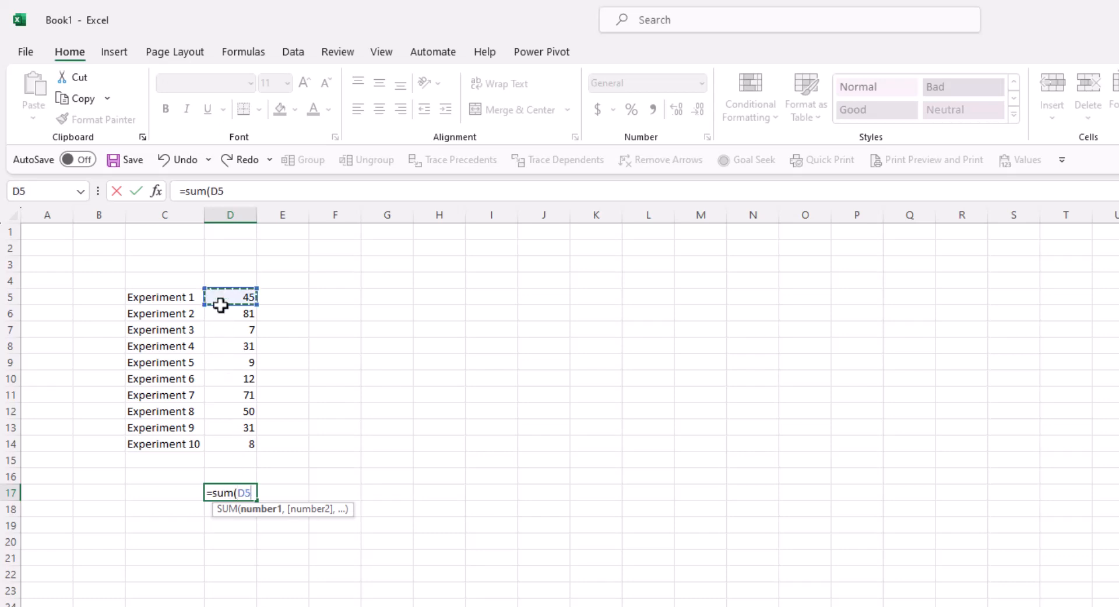
{"action": "left_click_drag", "start_coordinate": [221, 305], "coordinate": [213, 446]}
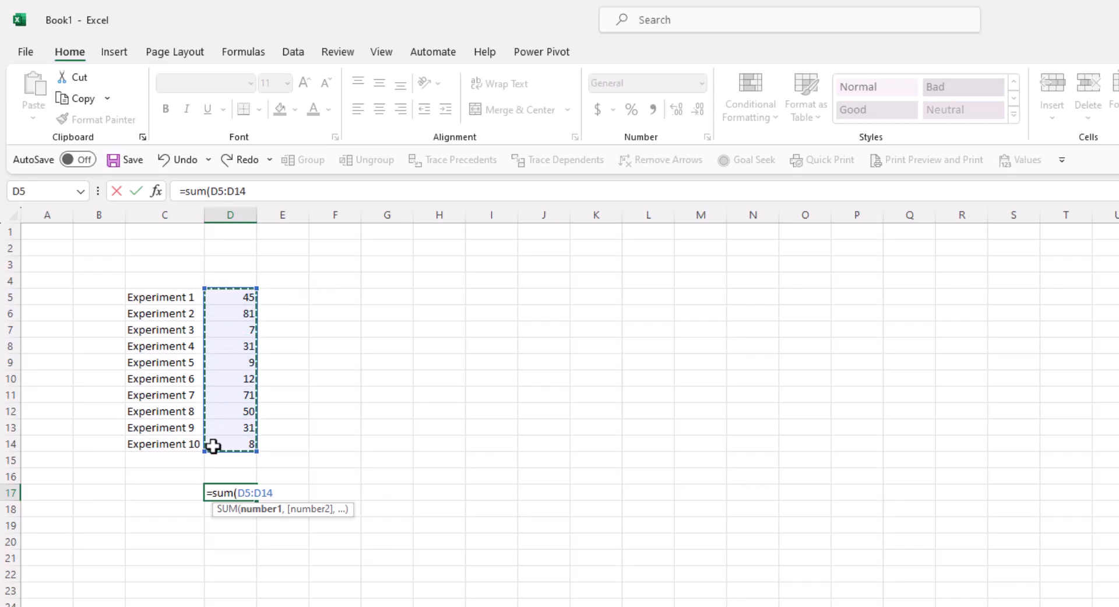
{"action": "type", "text": ")"}
{"action": "key", "text": "Return"}
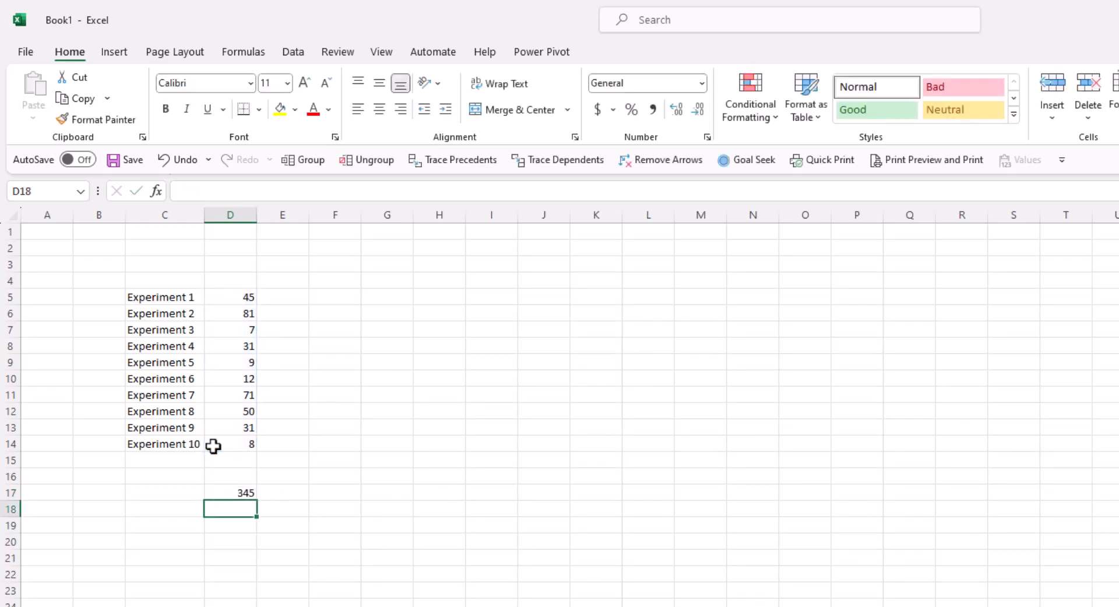
Step: Enter the label "Total" in cell C17, beside the sum of the experiment values
{"action": "key", "text": "Up"}
{"action": "key", "text": "Left"}
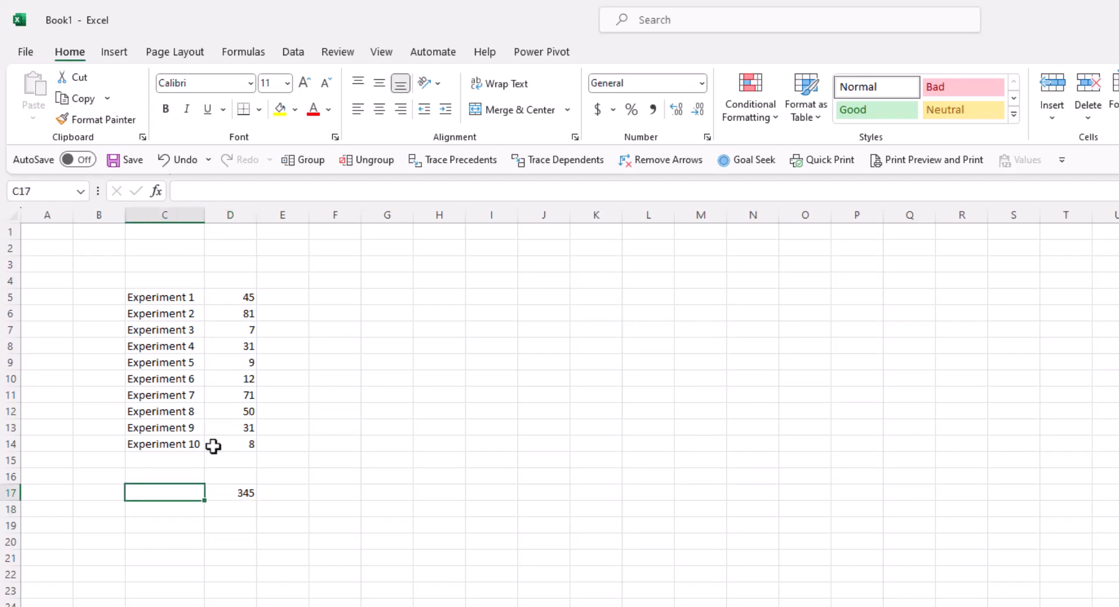
{"action": "type", "text": "Total"}
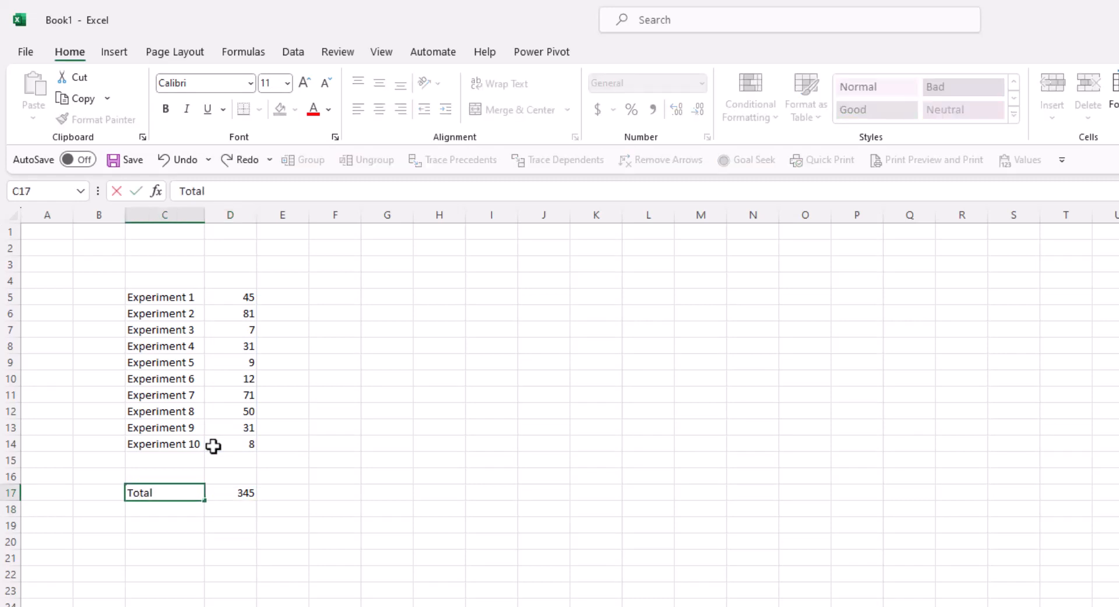
{"action": "key", "text": "Return"}
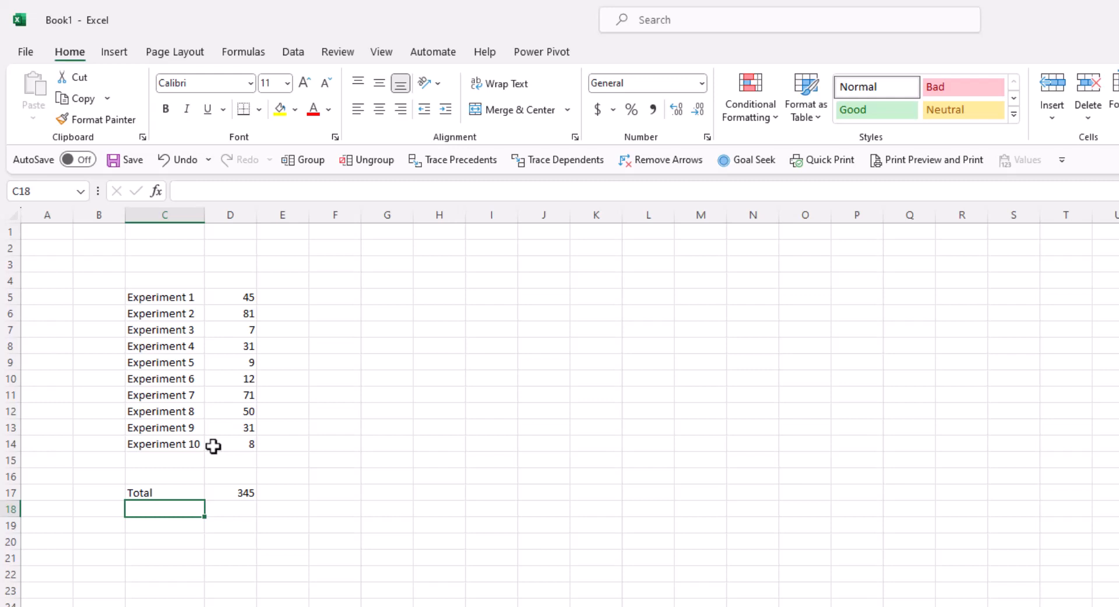
Step: Enter the formula =count(D5:D14) in cell D18 to count the experiment values
{"action": "key", "text": "Right"}
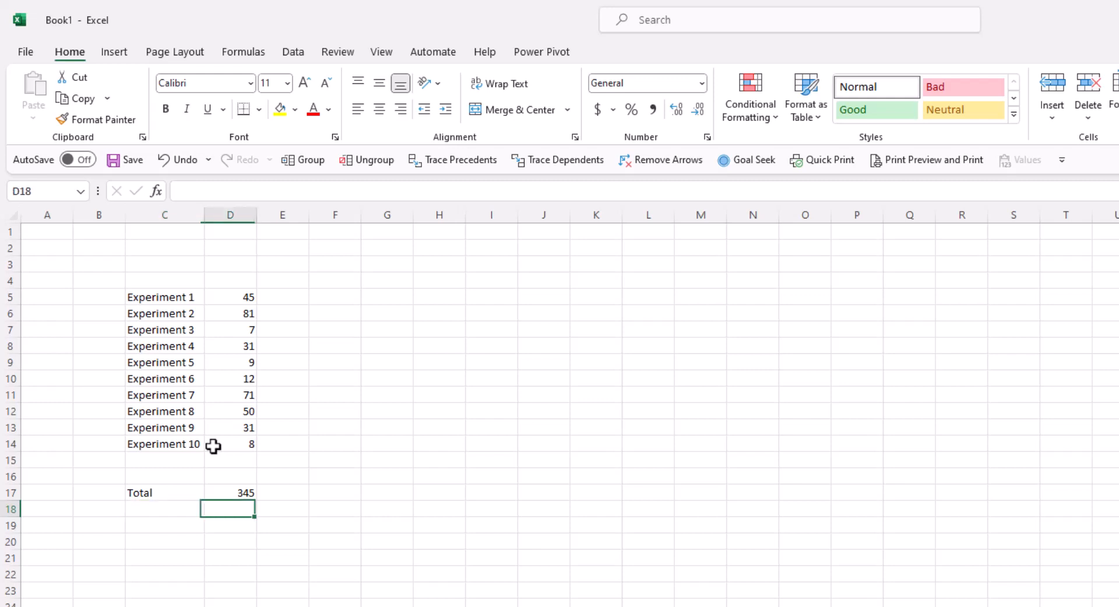
{"action": "type", "text": "="}
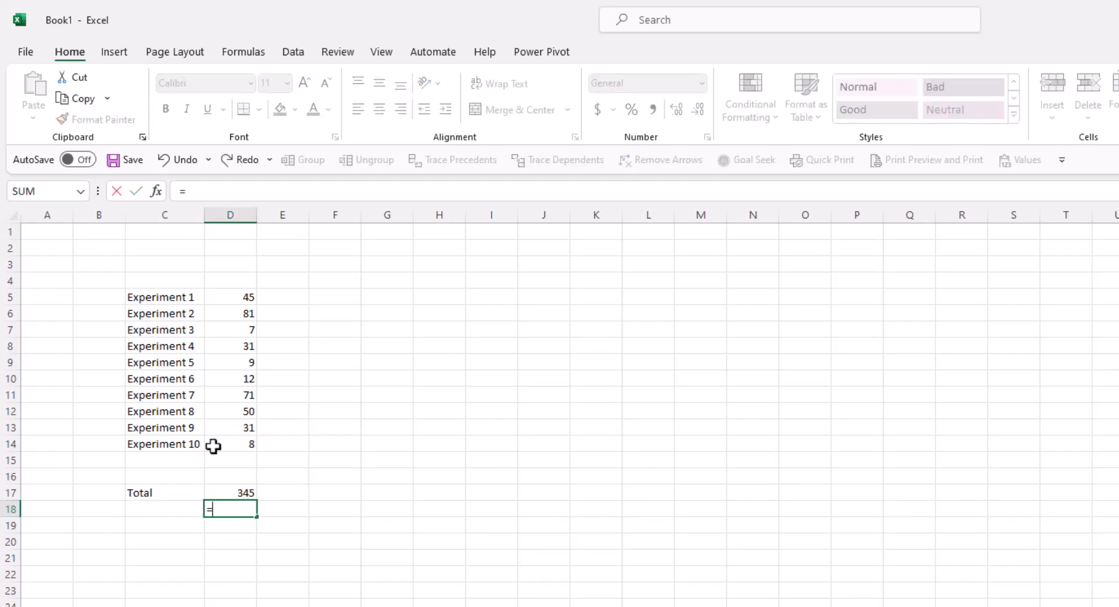
{"action": "type", "text": "count"}
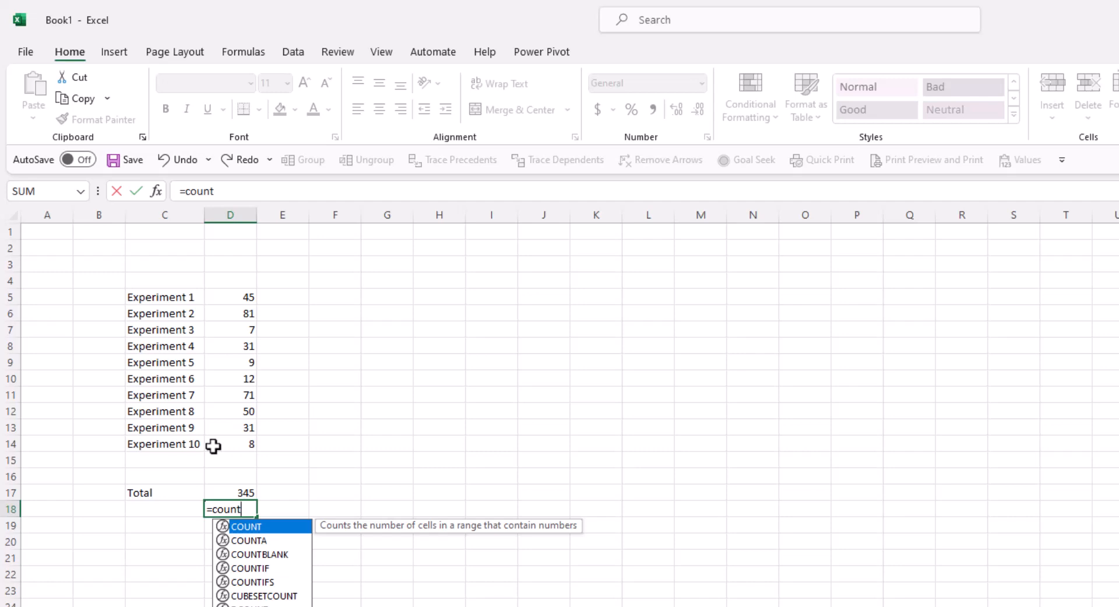
{"action": "type", "text": "("}
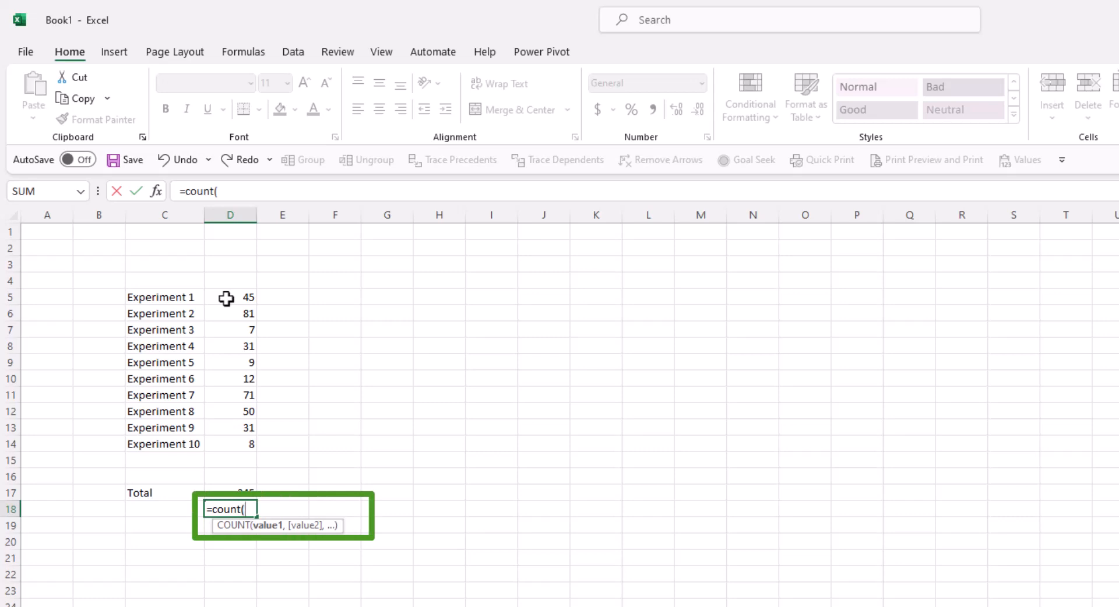
{"action": "left_click_drag", "start_coordinate": [227, 299], "coordinate": [224, 440]}
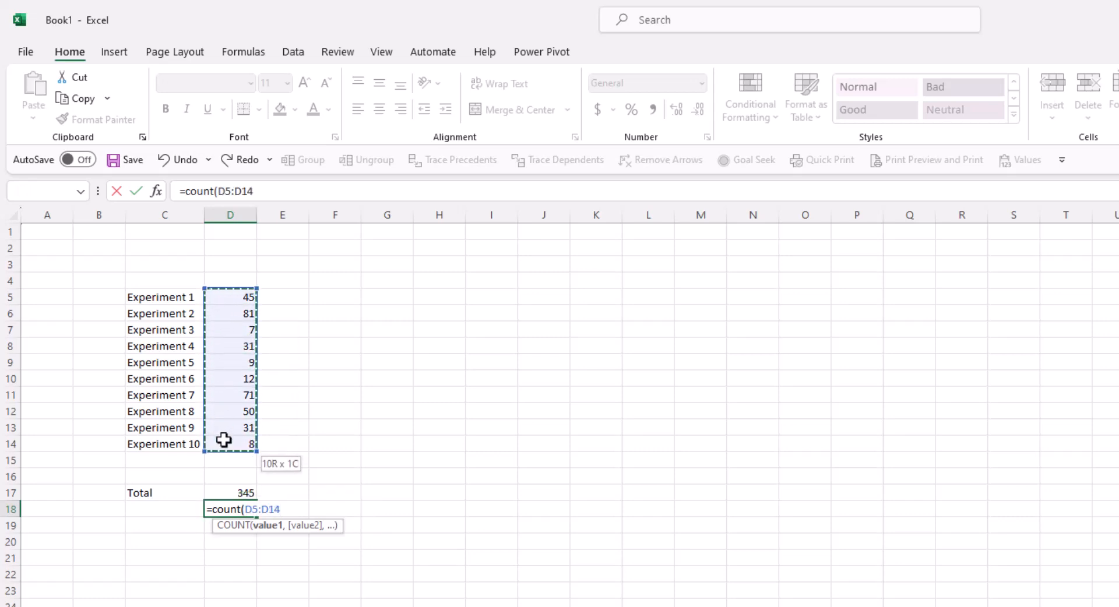
{"action": "type", "text": ")"}
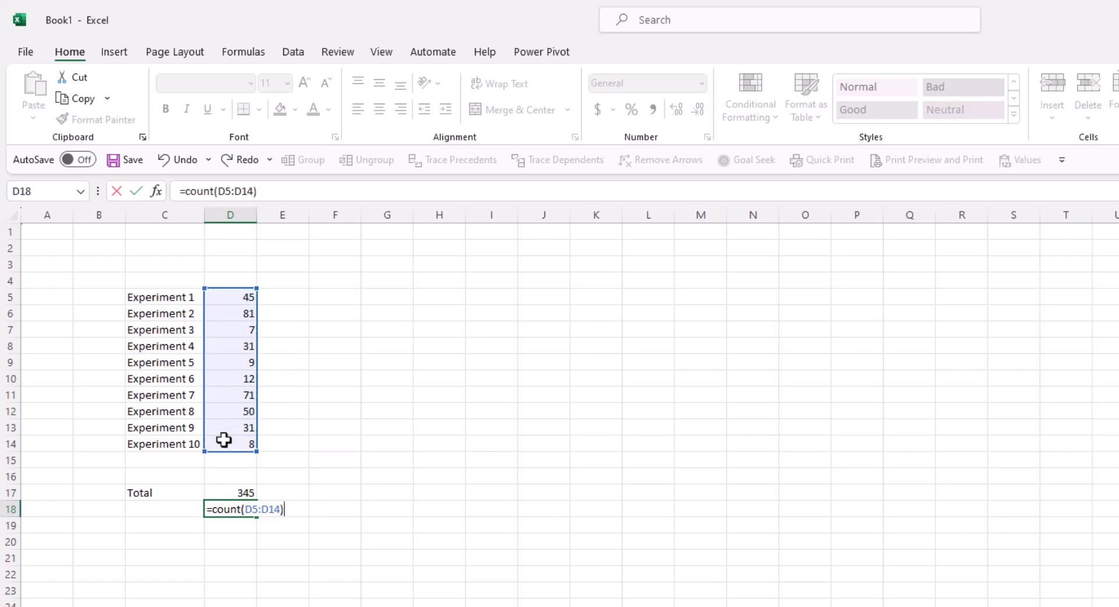
{"action": "key", "text": "Return"}
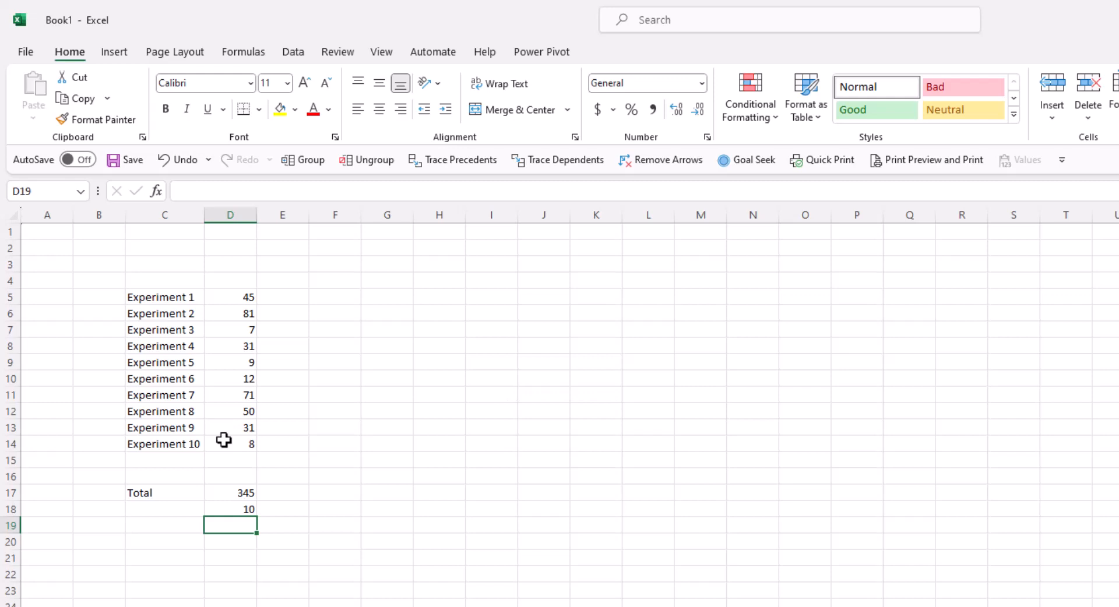
Step: Enter the label "# Observations" in cell C18, beside the count of the experiment values
{"action": "key", "text": "Up"}
{"action": "key", "text": "Left"}
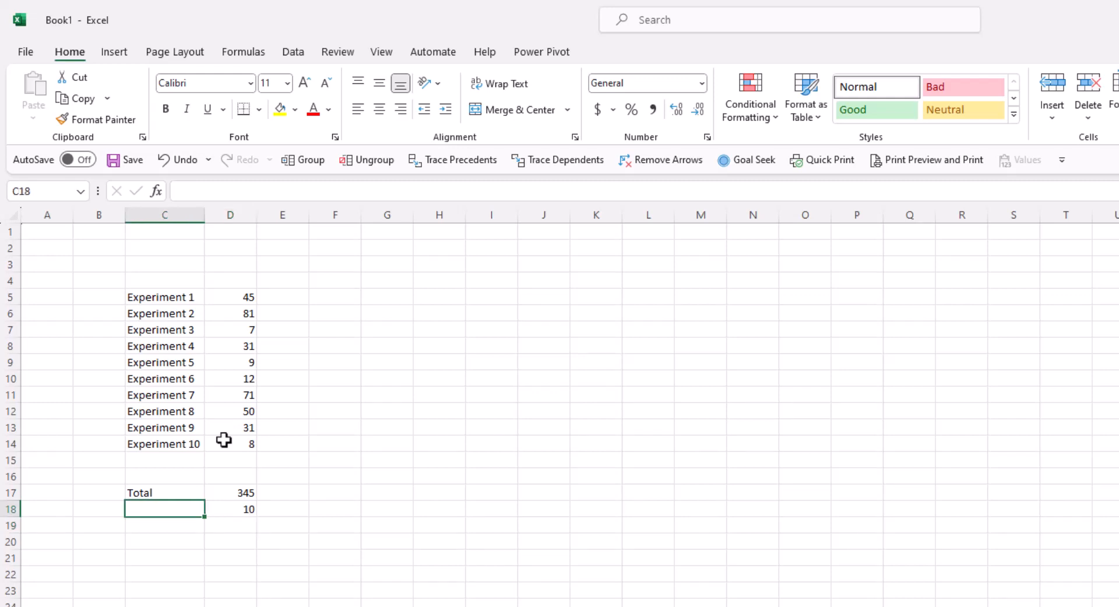
{"action": "type", "text": "# Ob"}
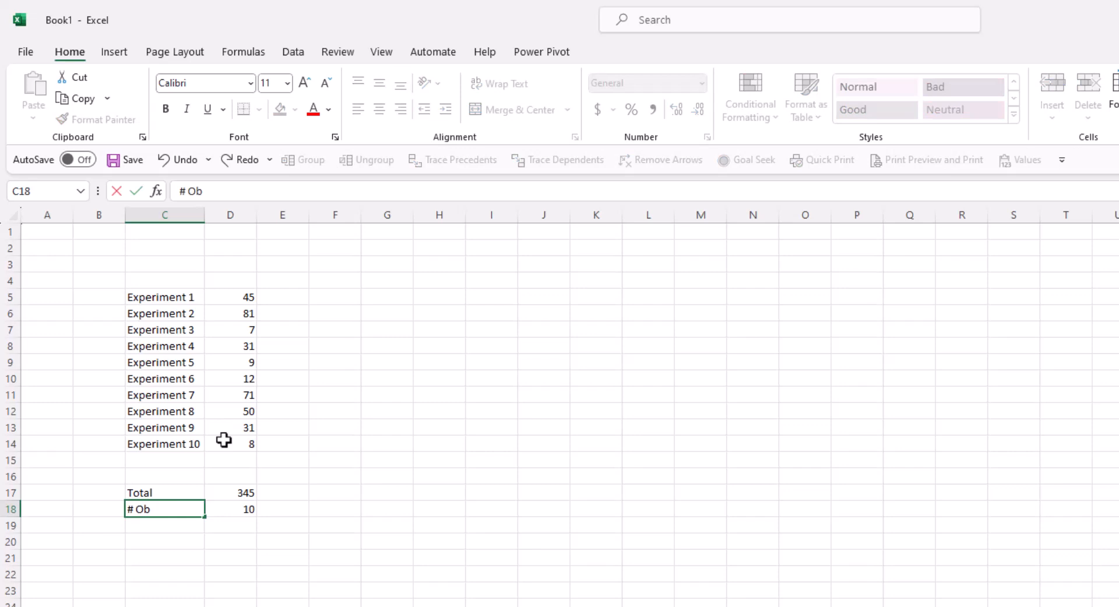
{"action": "type", "text": "servations"}
{"action": "key", "text": "Return"}
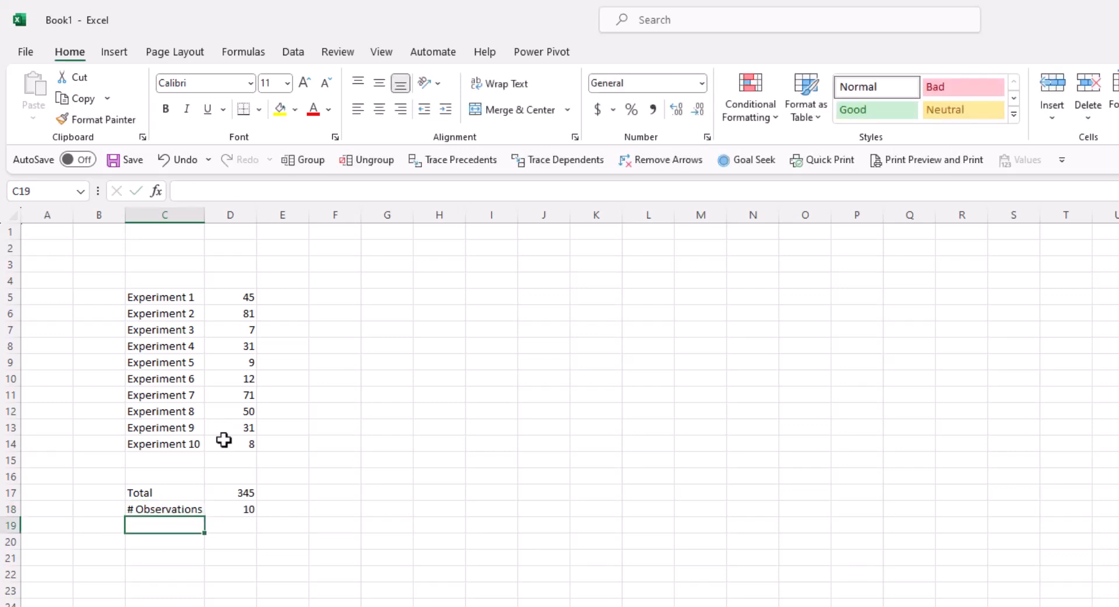
Step: Enter the formula =count(C5:C14) in cell C20 to try counting the text labels of the experiments
{"action": "key", "text": "Down"}
{"action": "key", "text": "F2"}
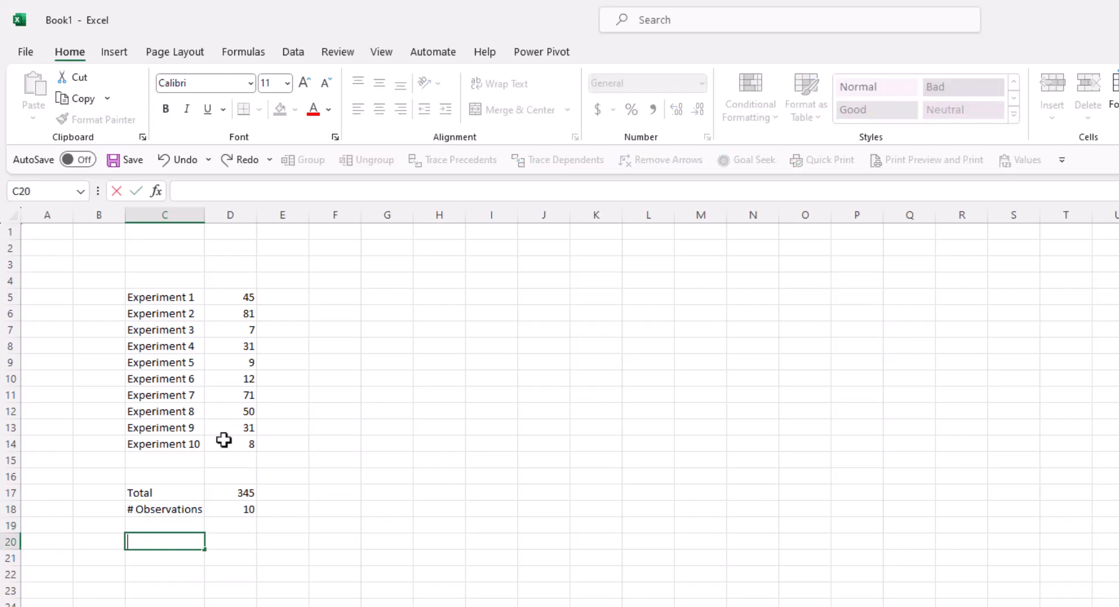
{"action": "type", "text": "="}
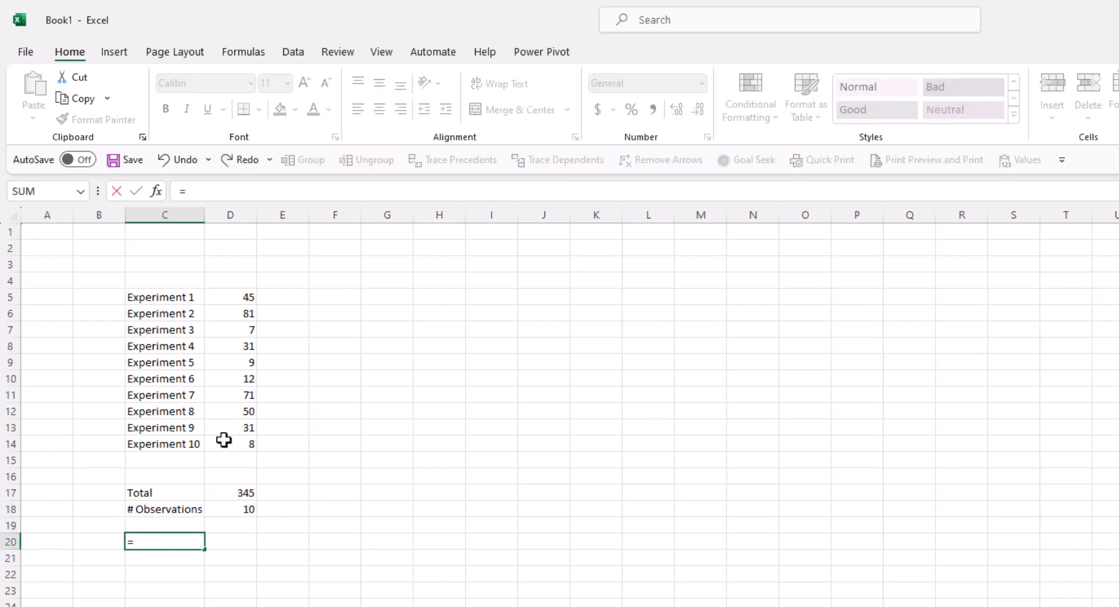
{"action": "type", "text": "count("}
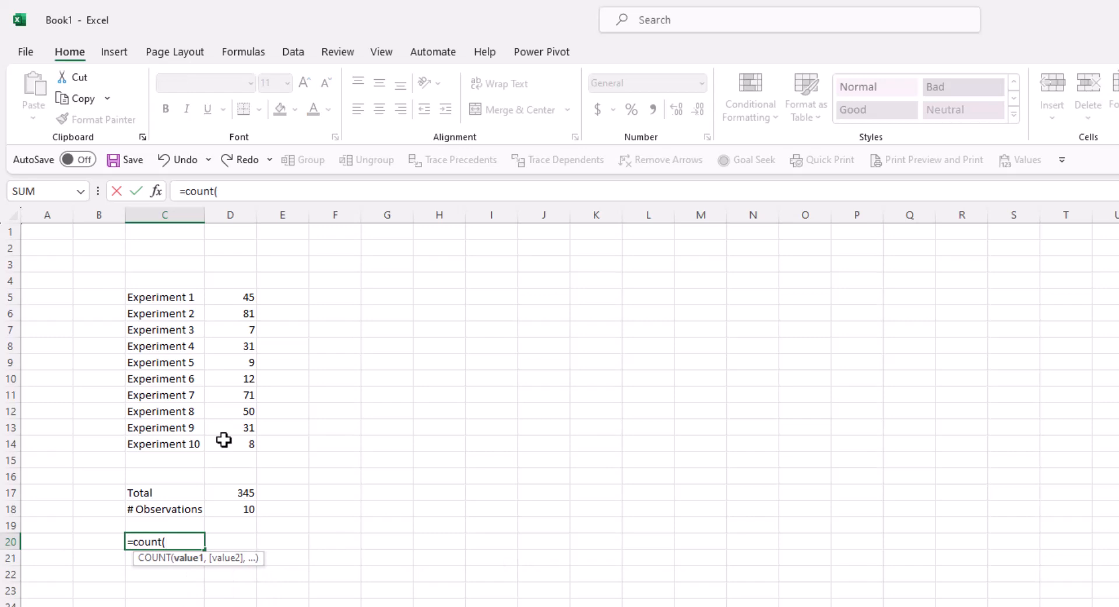
{"action": "left_click_drag", "start_coordinate": [180, 297], "coordinate": [161, 443]}
{"action": "key", "text": "Return"}
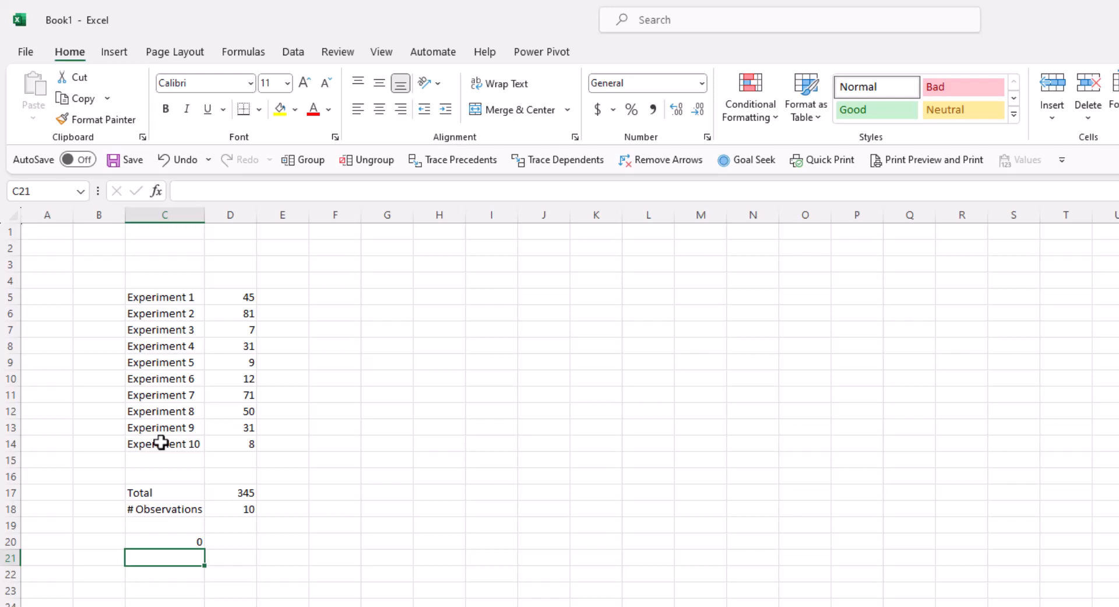
Step: Change the function in cell C20 to COUNTA over C5:C14 to count the non-empty labels, and clear the cell
{"action": "key", "text": "Up"}
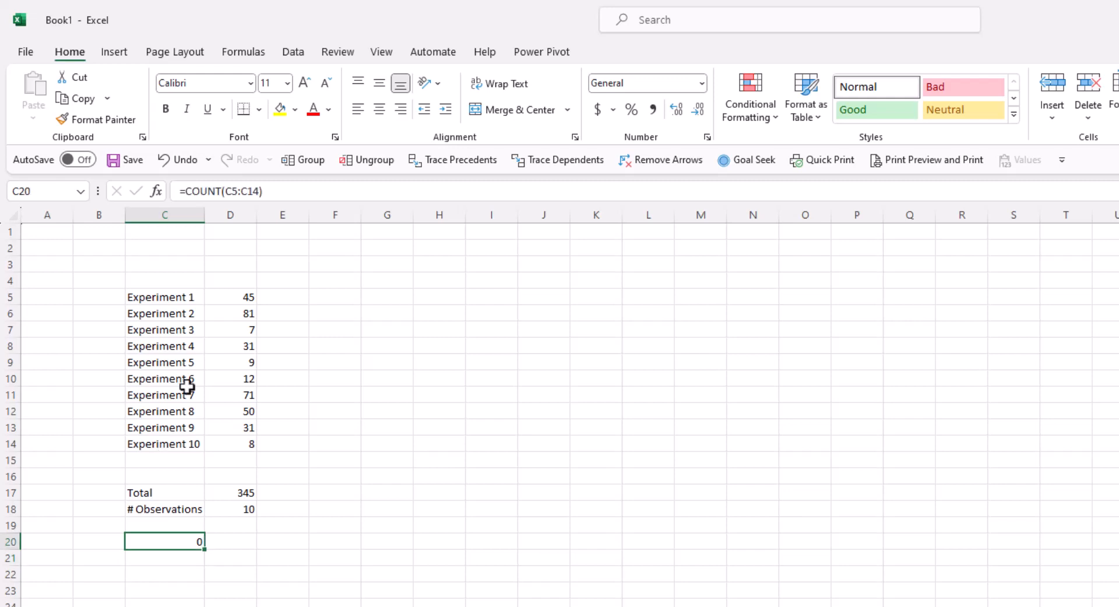
{"action": "left_click", "coordinate": [218, 190]}
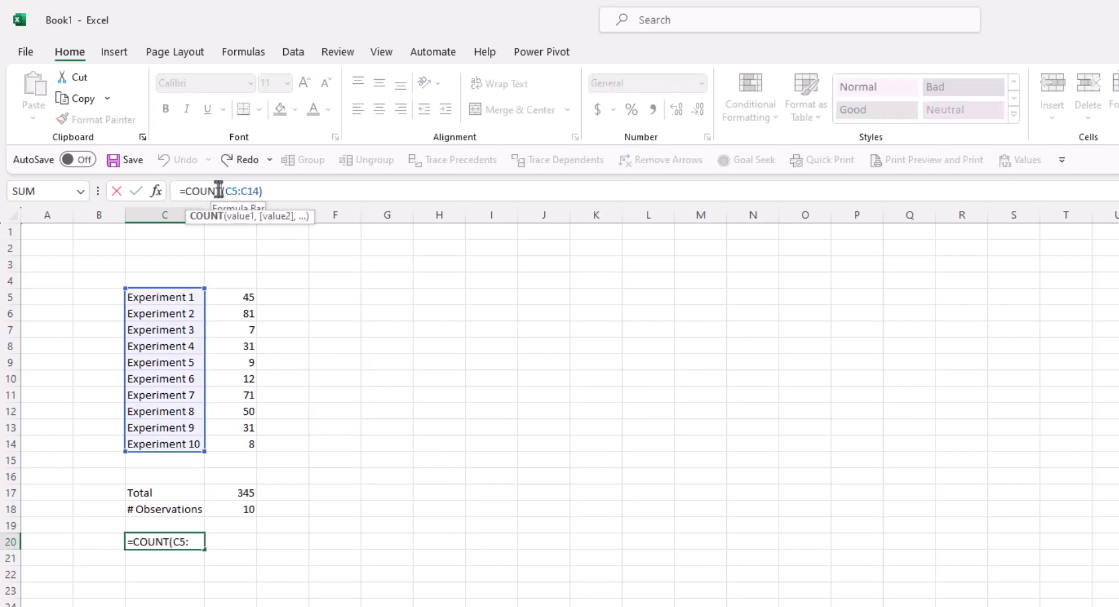
{"action": "type", "text": "A"}
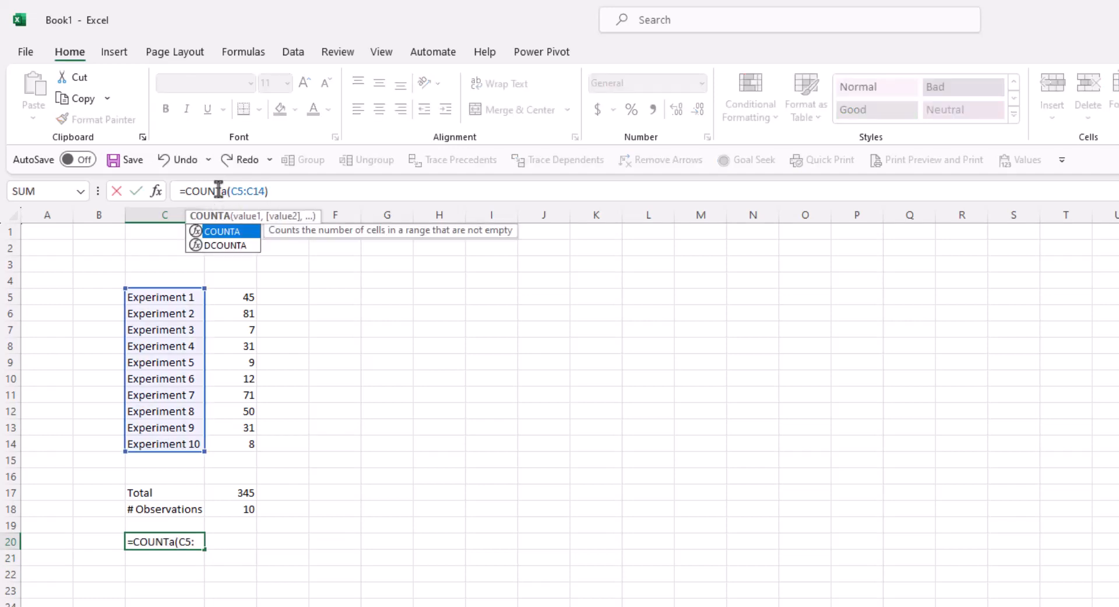
{"action": "key", "text": "Return"}
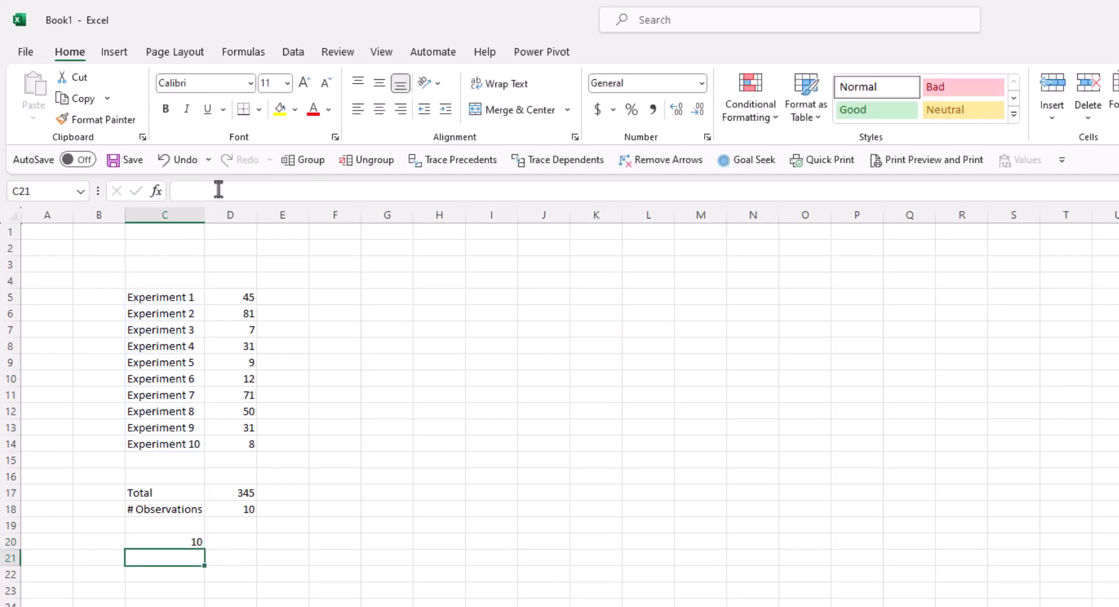
{"action": "key", "text": "Up"}
{"action": "key", "text": "Delete"}
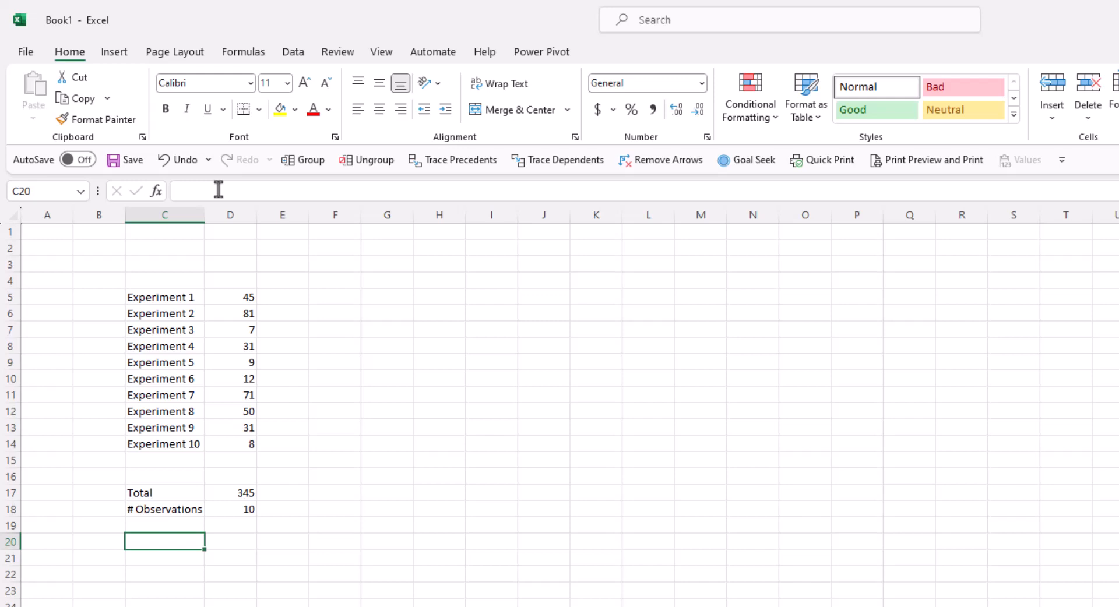
Step: Enter the formula =average(D5:D14) in cell D19 to average the ten experiment values
{"action": "key", "text": "Up"}
{"action": "key", "text": "Right"}
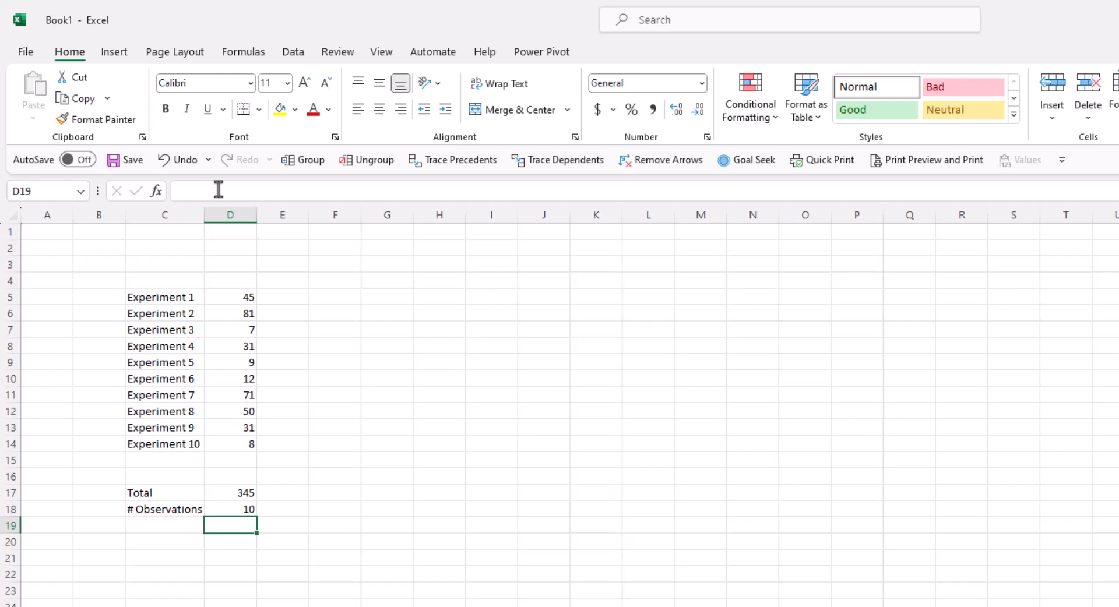
{"action": "type", "text": "="}
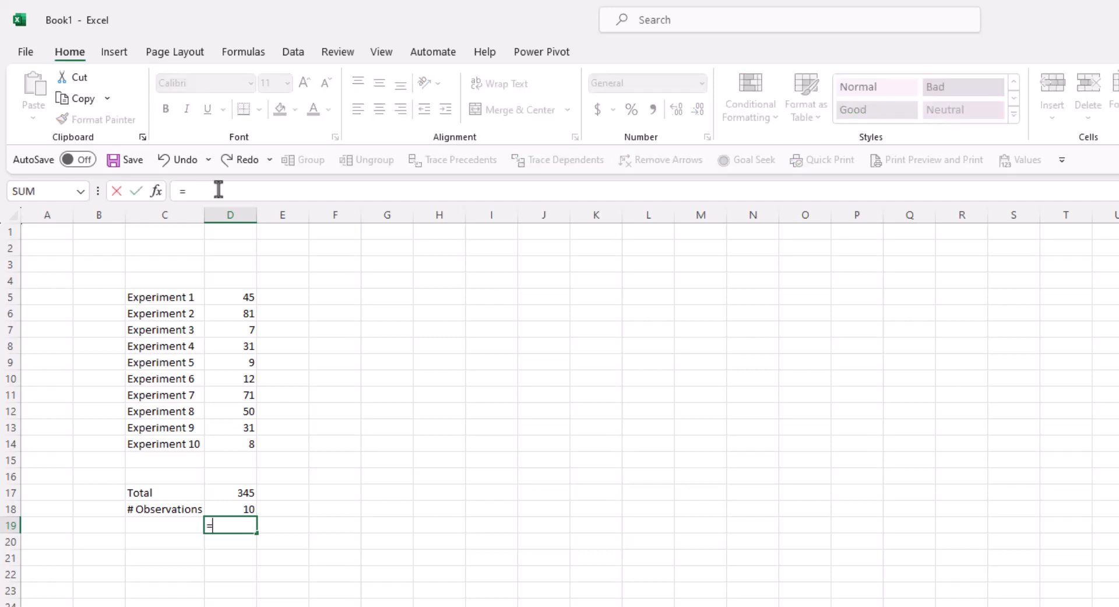
{"action": "type", "text": "average"}
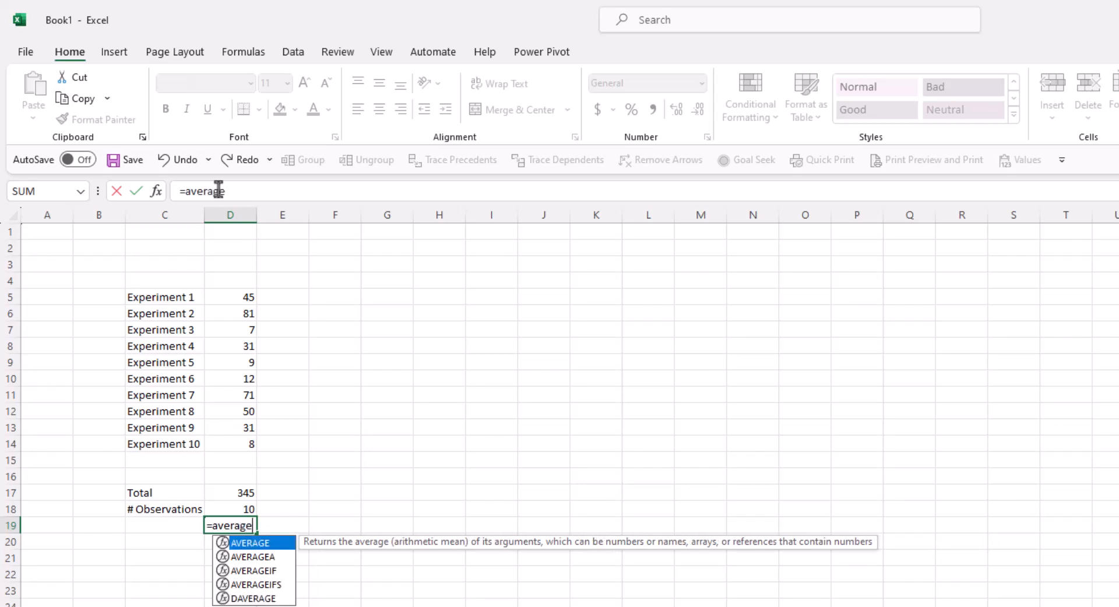
{"action": "type", "text": "("}
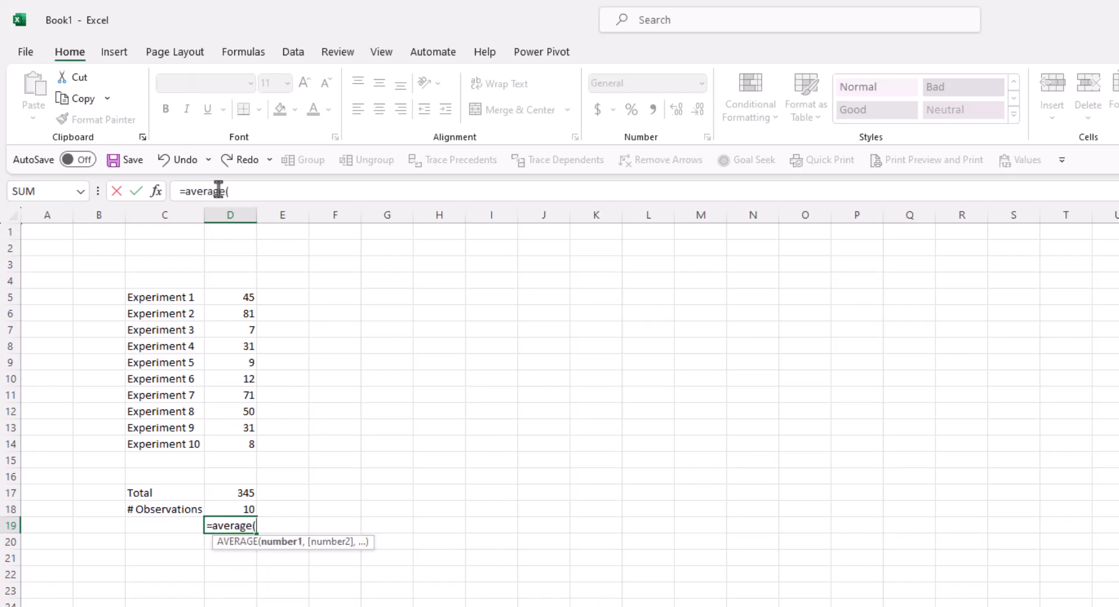
{"action": "left_click", "coordinate": [226, 304]}
{"action": "left_click_drag", "start_coordinate": [227, 303], "coordinate": [224, 447]}
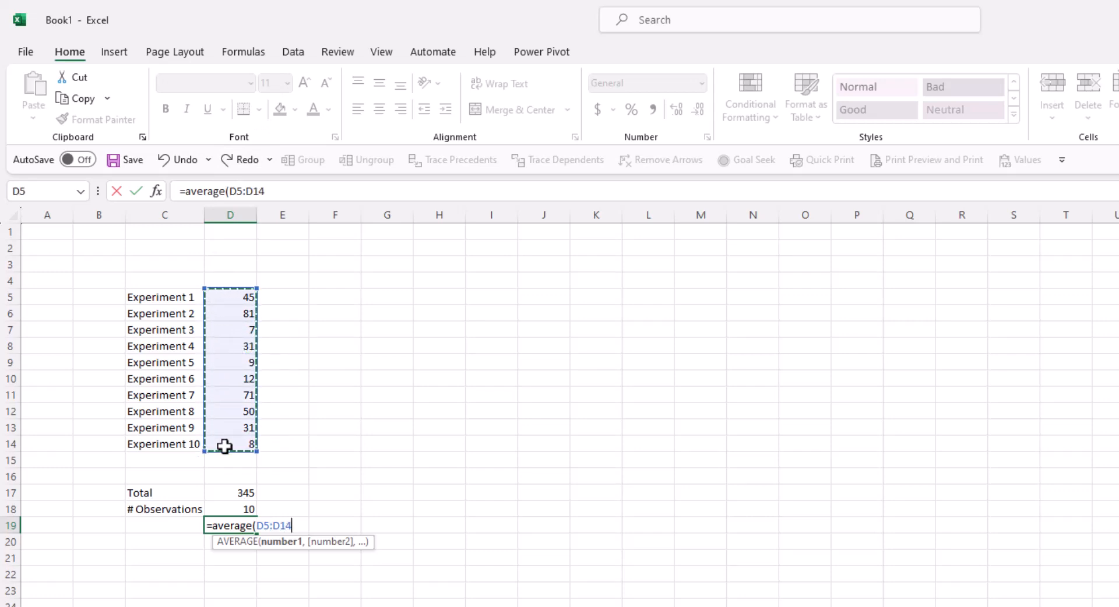
{"action": "type", "text": ")"}
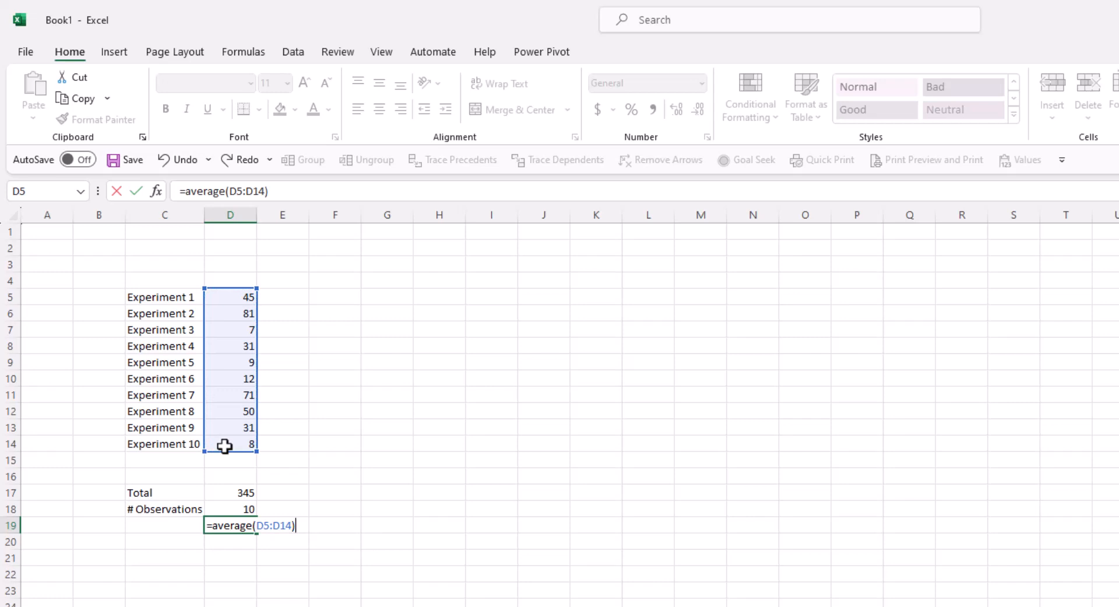
{"action": "key", "text": "Return"}
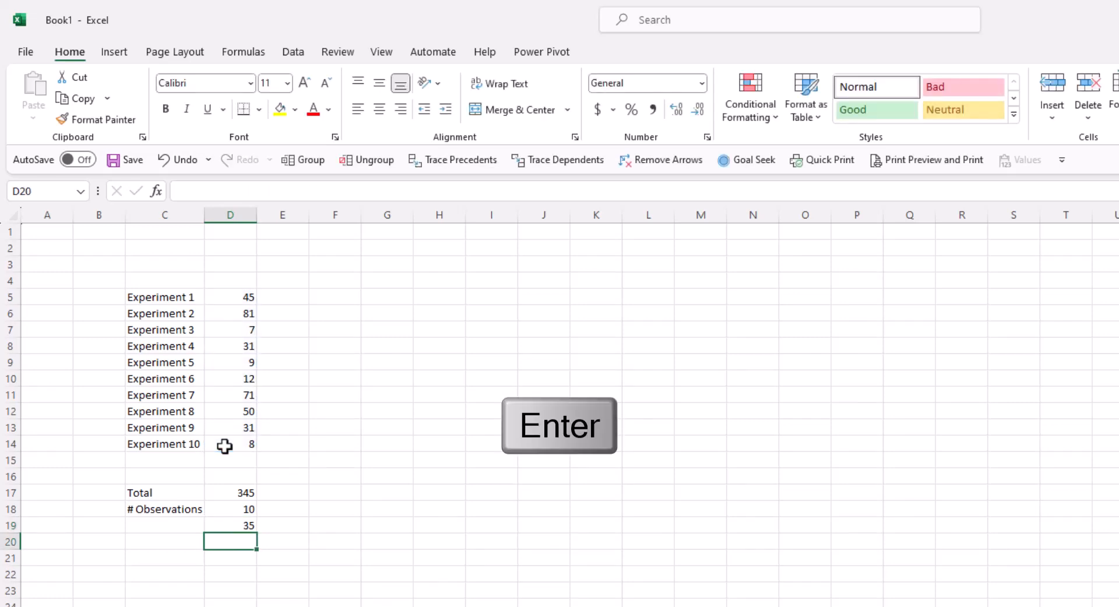
Step: Enter the label "Mean" in cell C19, beside the average of the experiment values
{"action": "key", "text": "Up"}
{"action": "key", "text": "Left"}
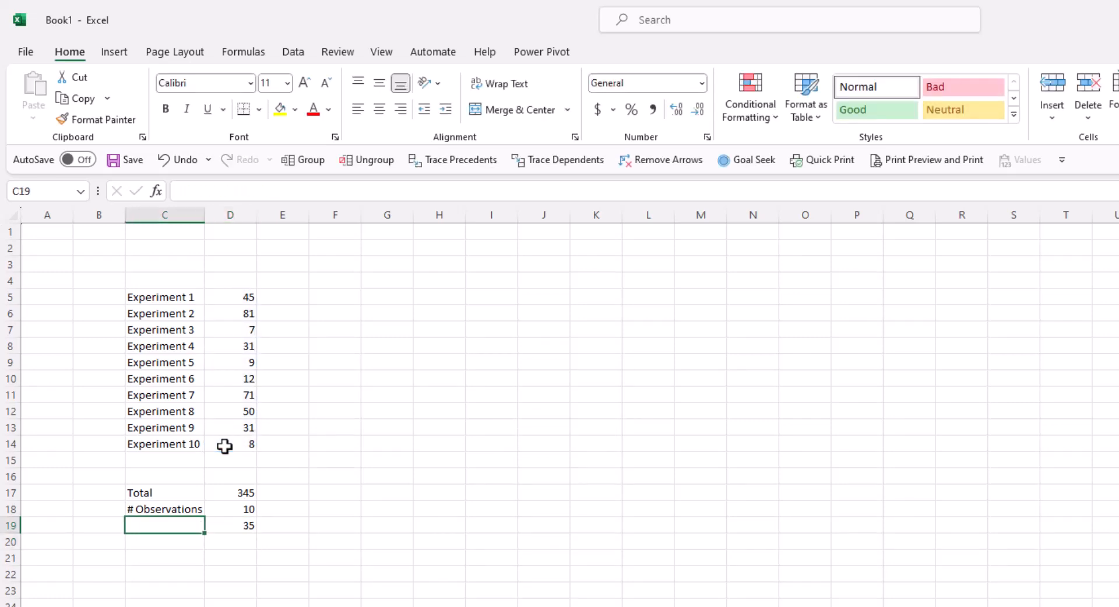
{"action": "type", "text": "Mean"}
{"action": "key", "text": "Return"}
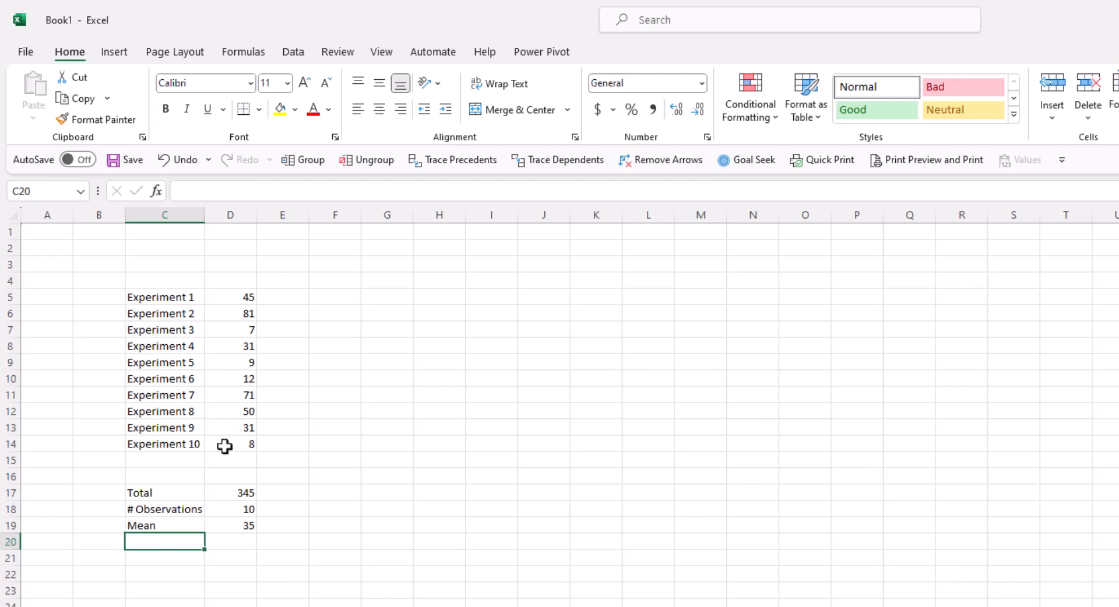
Step: Enter the formula =max(D5:D14) in cell D20 to find the largest experiment value
{"action": "key", "text": "Right"}
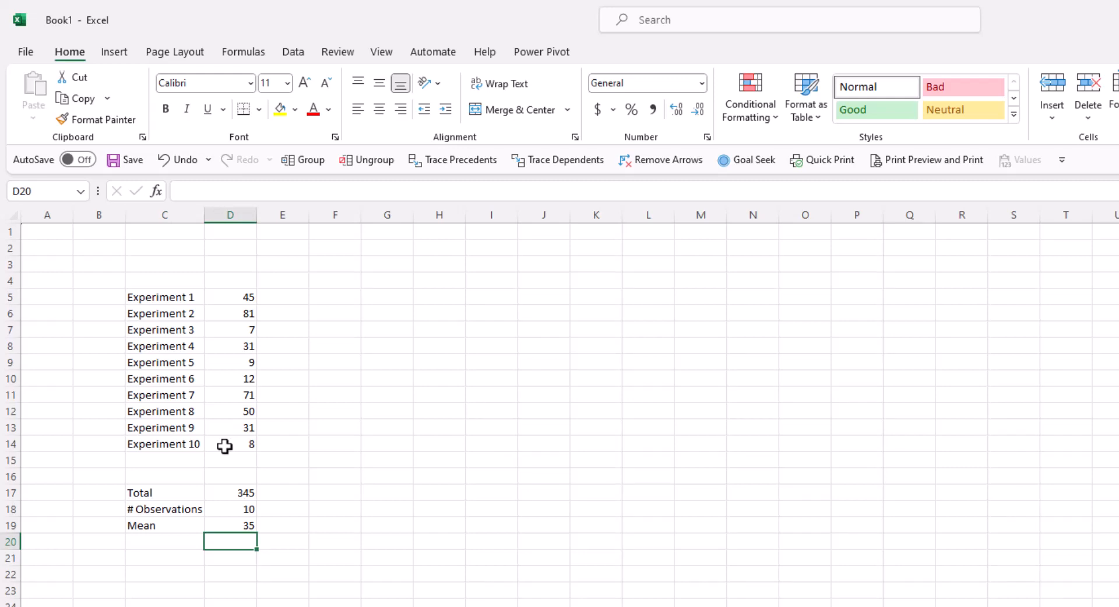
{"action": "type", "text": "="}
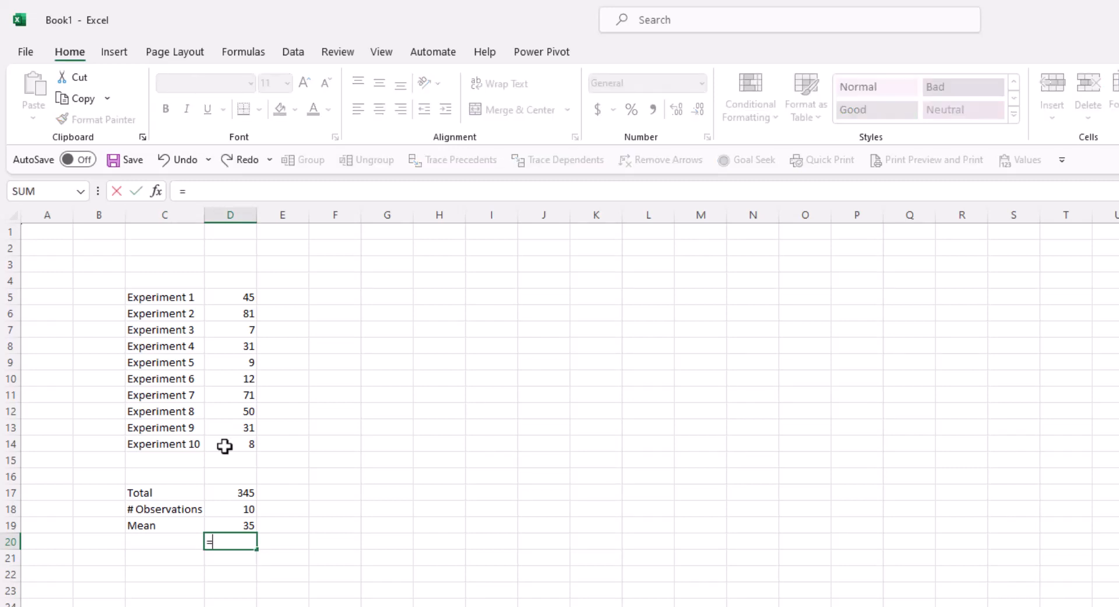
{"action": "type", "text": "max"}
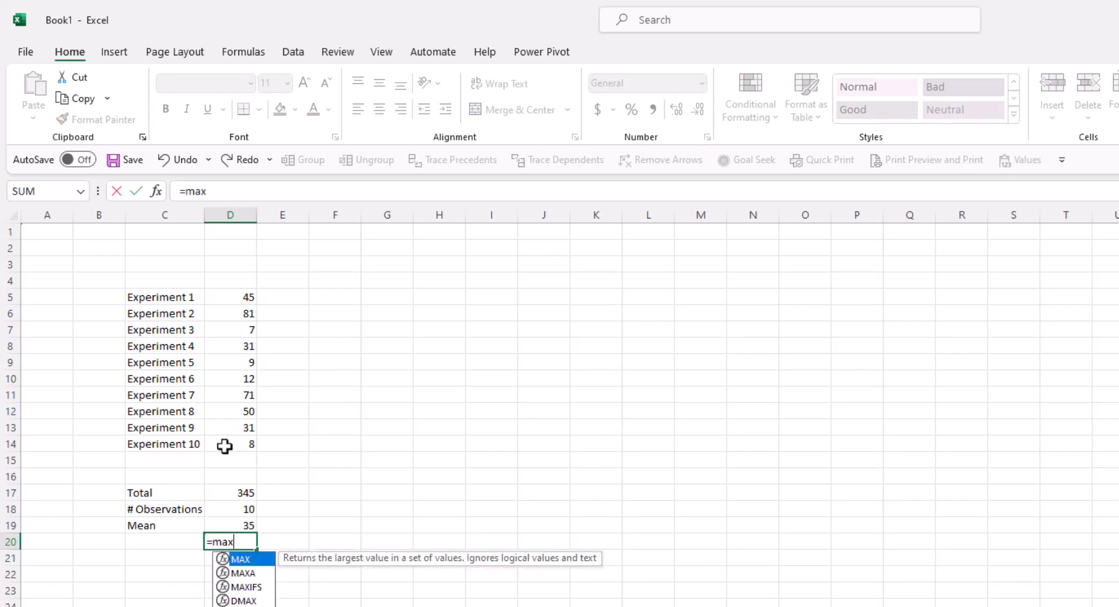
{"action": "type", "text": "("}
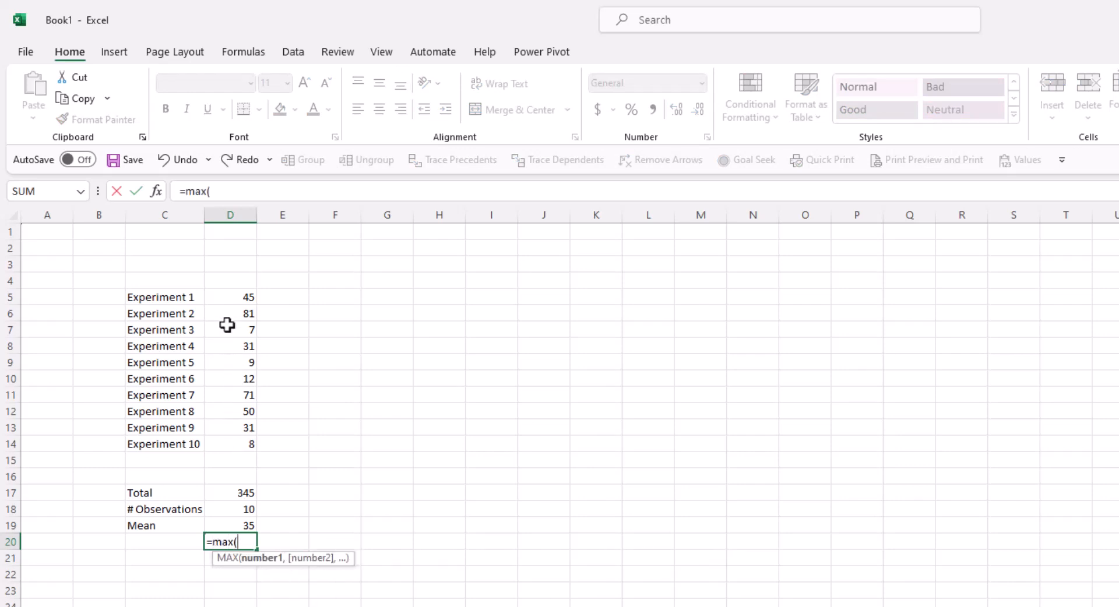
{"action": "left_click_drag", "start_coordinate": [227, 297], "coordinate": [227, 444]}
{"action": "type", "text": ")"}
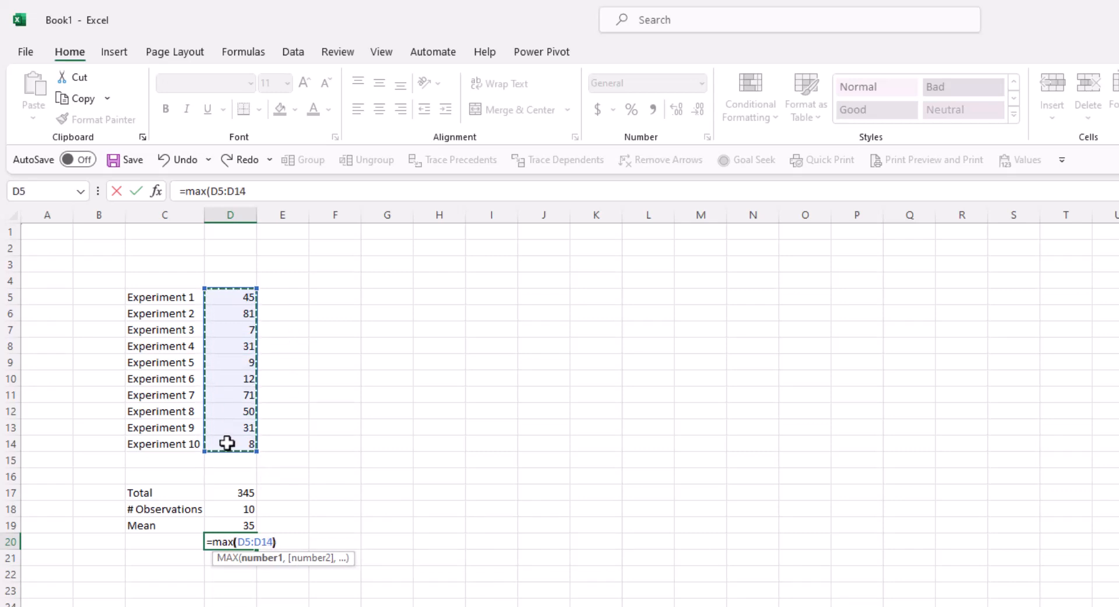
{"action": "key", "text": "Return"}
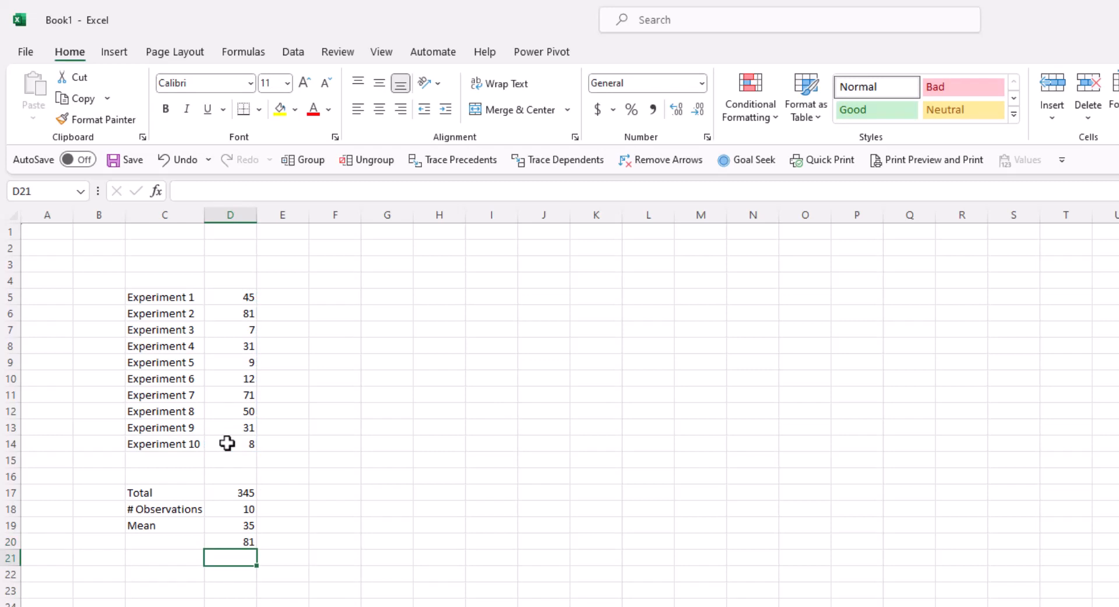
Step: Enter the label "Max" in cell C20, beside the largest experiment value
{"action": "key", "text": "Left"}
{"action": "key", "text": "Up"}
{"action": "type", "text": "Max"}
{"action": "key", "text": "Return"}
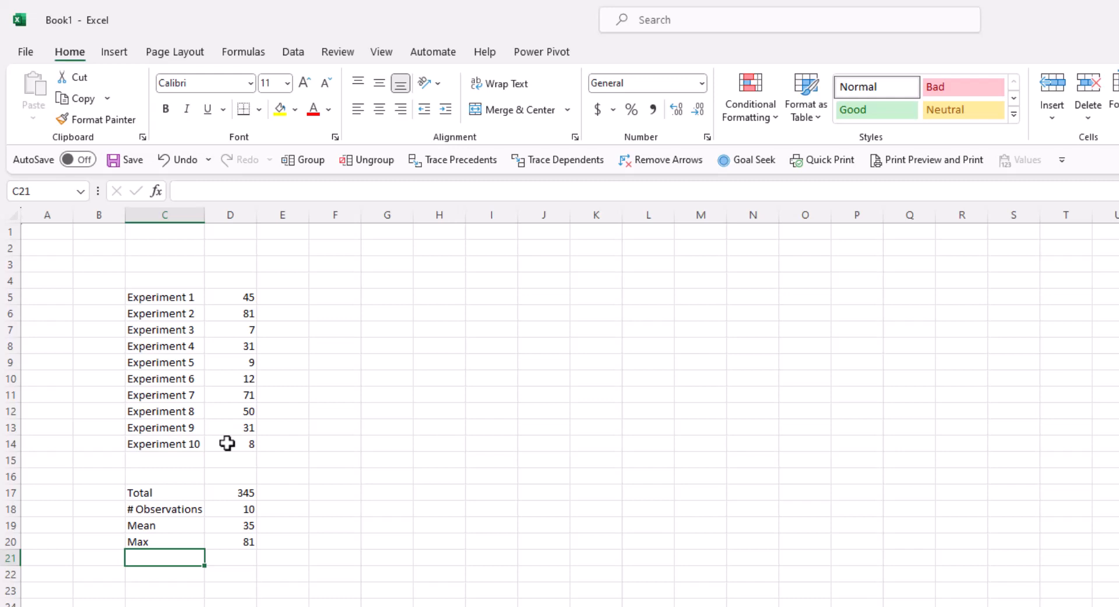
Step: Enter the formula =min(D5:D14) in cell D21 to find the smallest experiment value
{"action": "key", "text": "Right"}
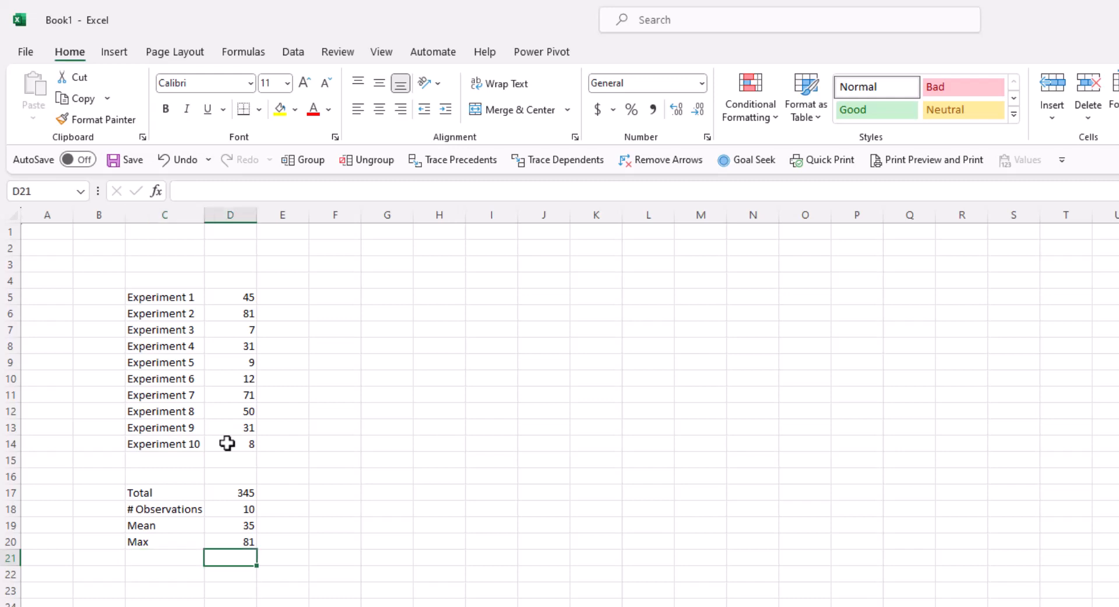
{"action": "type", "text": "="}
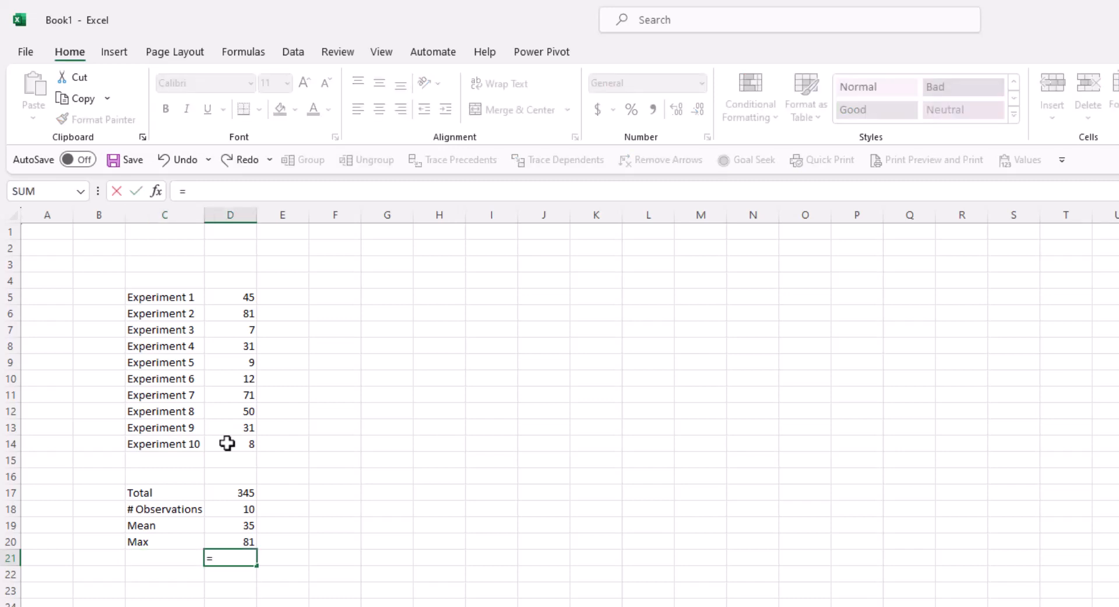
{"action": "type", "text": "min"}
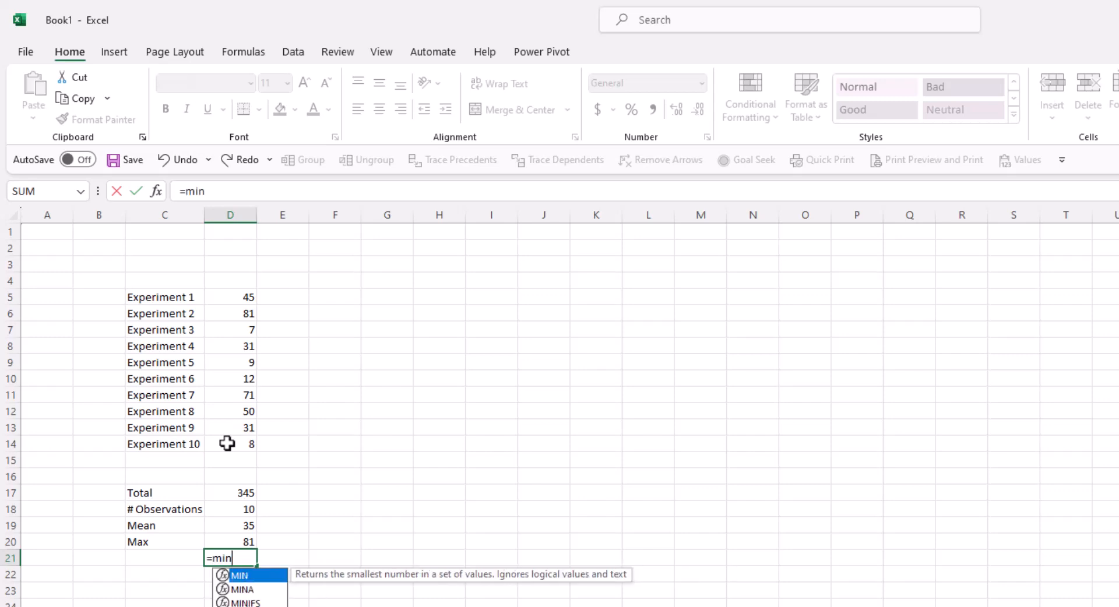
{"action": "type", "text": "("}
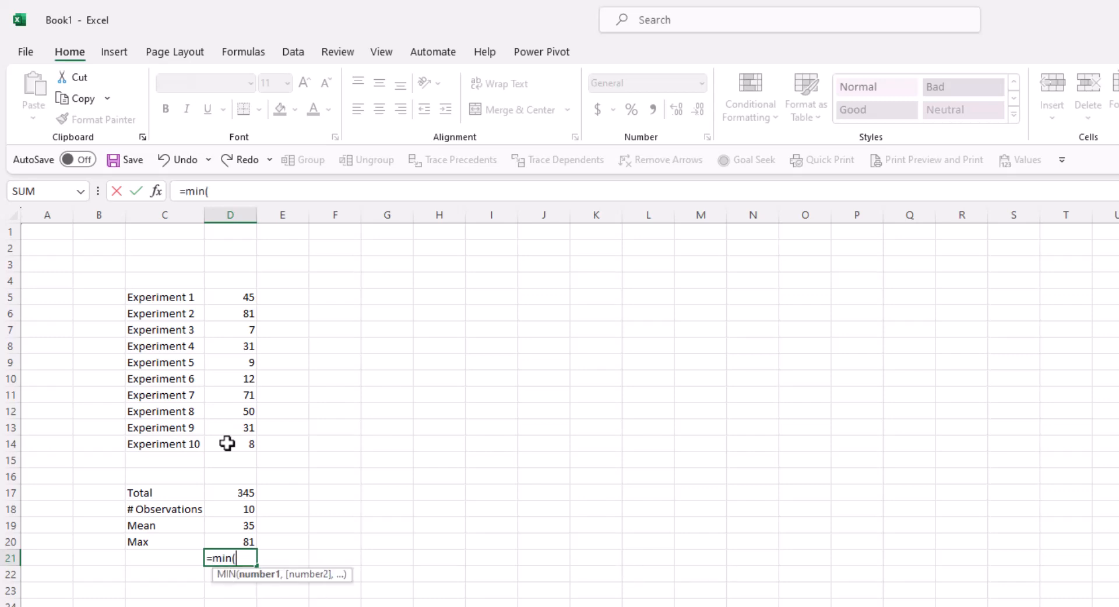
{"action": "left_click_drag", "start_coordinate": [229, 297], "coordinate": [220, 438]}
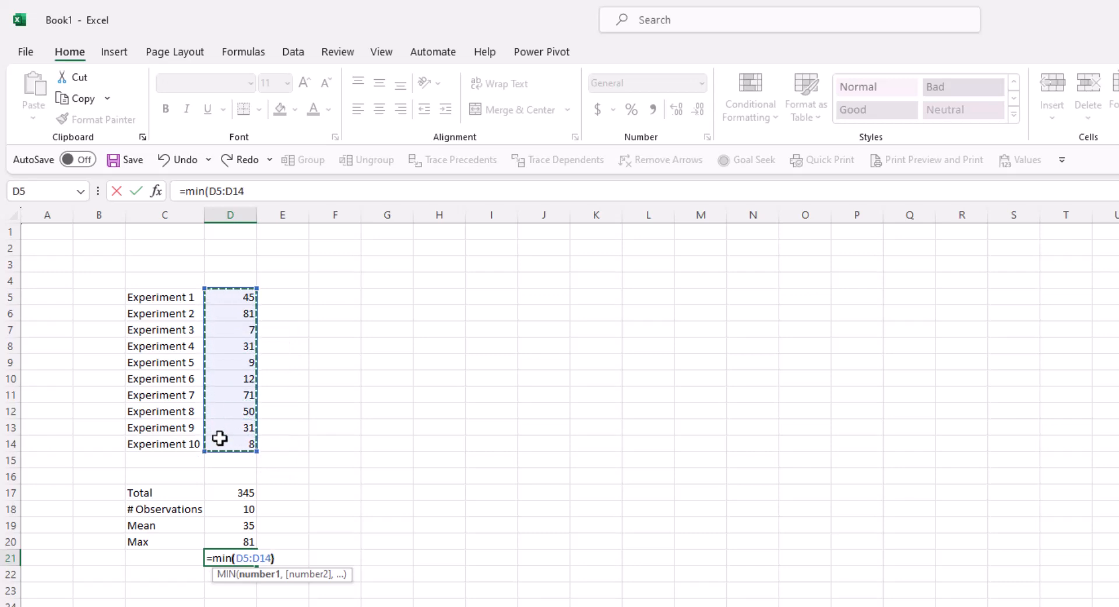
{"action": "type", "text": ")"}
{"action": "key", "text": "Return"}
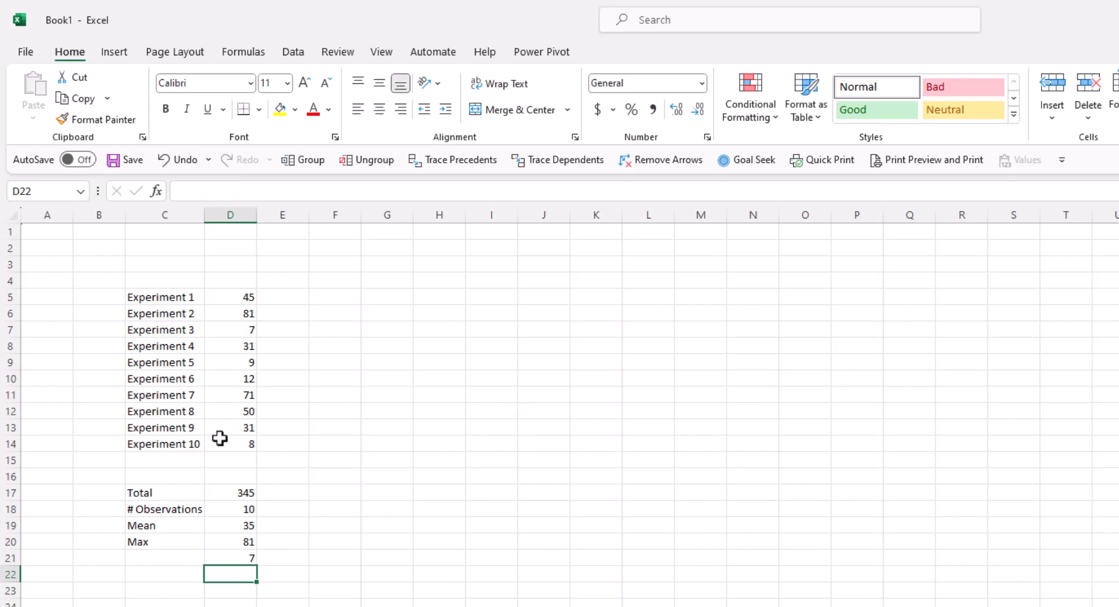
Step: Enter the label "Min" in cell C21, beside the smallest experiment value
{"action": "key", "text": "Up"}
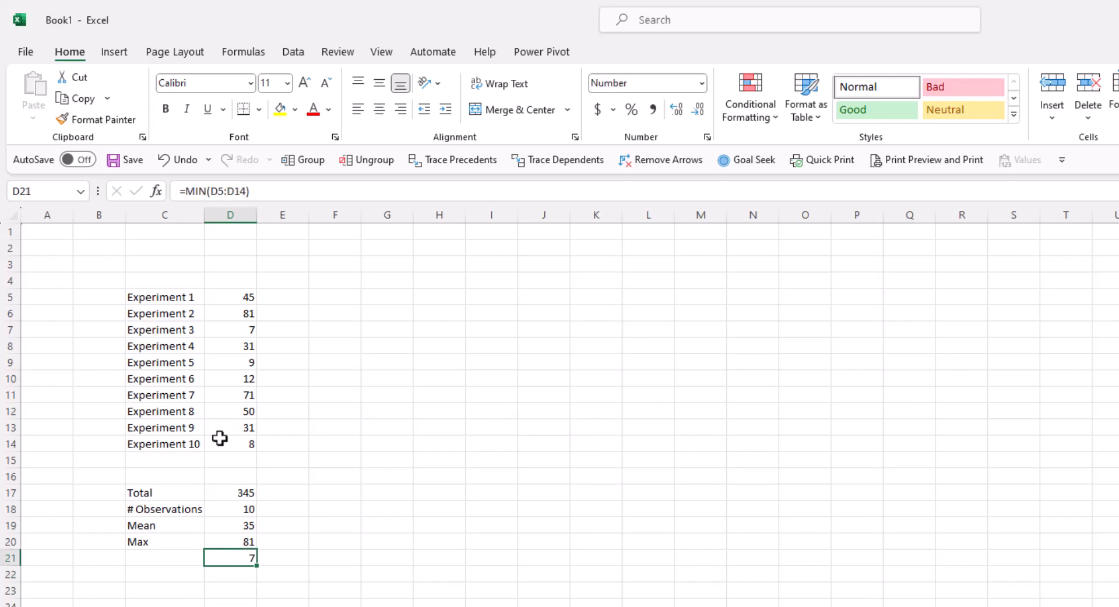
{"action": "key", "text": "Left"}
{"action": "type", "text": "Min"}
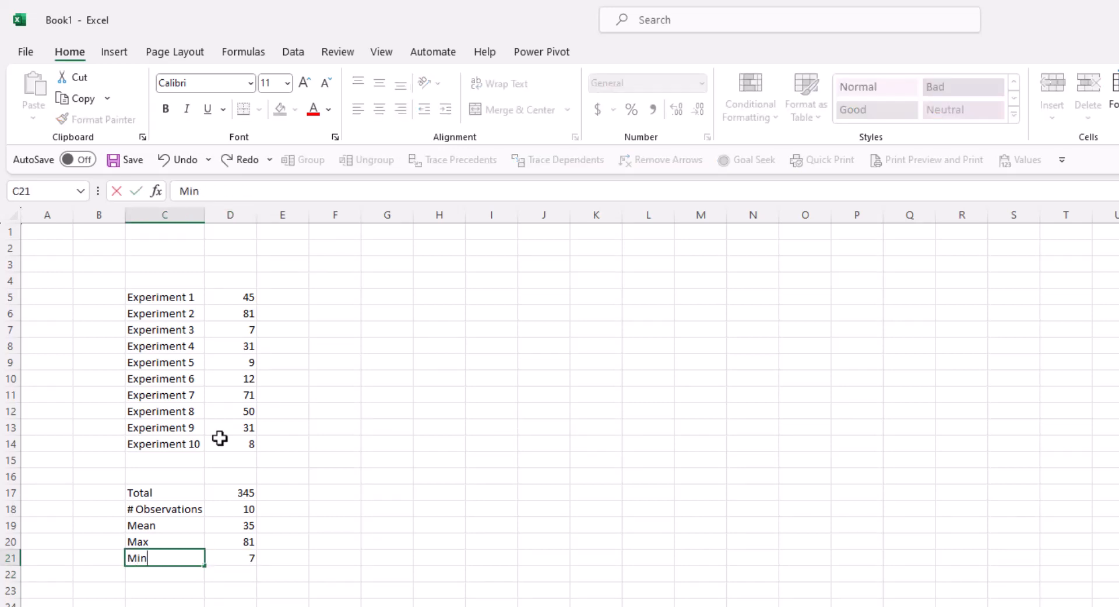
{"action": "key", "text": "Return"}
Step: Review the summary formulas in cells D17 to D21, including the cell range used by the minimum formula
{"action": "left_click", "coordinate": [226, 492]}
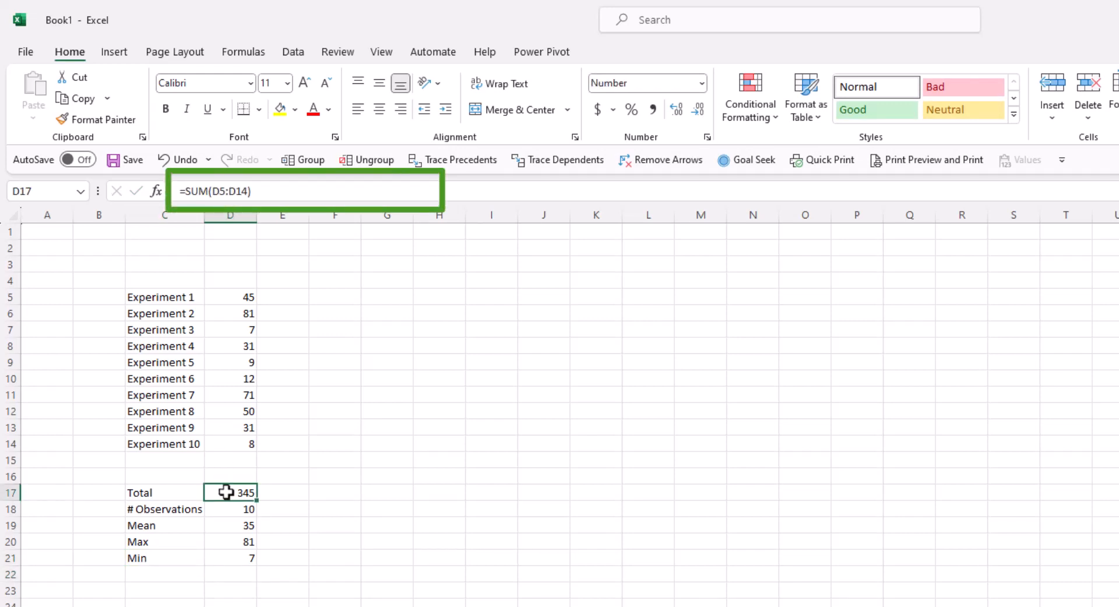
{"action": "key", "text": "Down"}
{"action": "key", "text": "Down"}
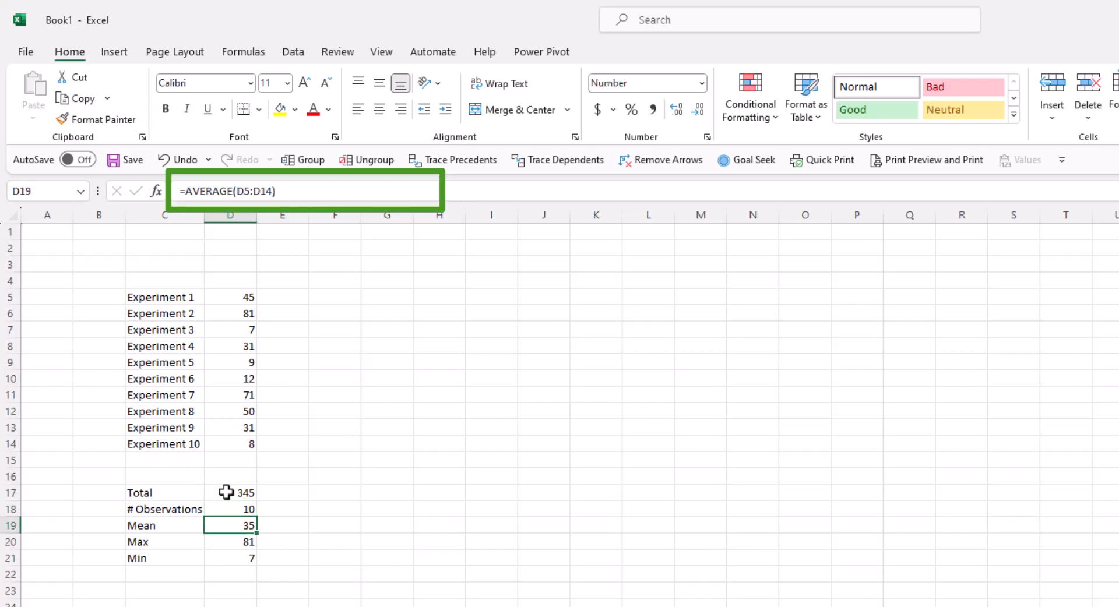
{"action": "key", "text": "Down"}
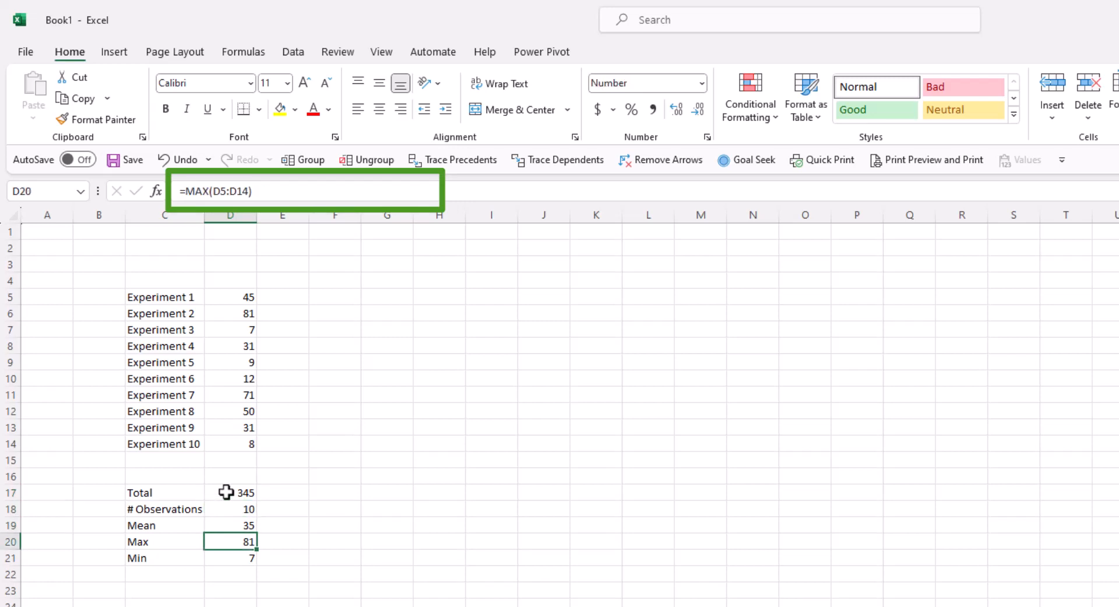
{"action": "key", "text": "Down"}
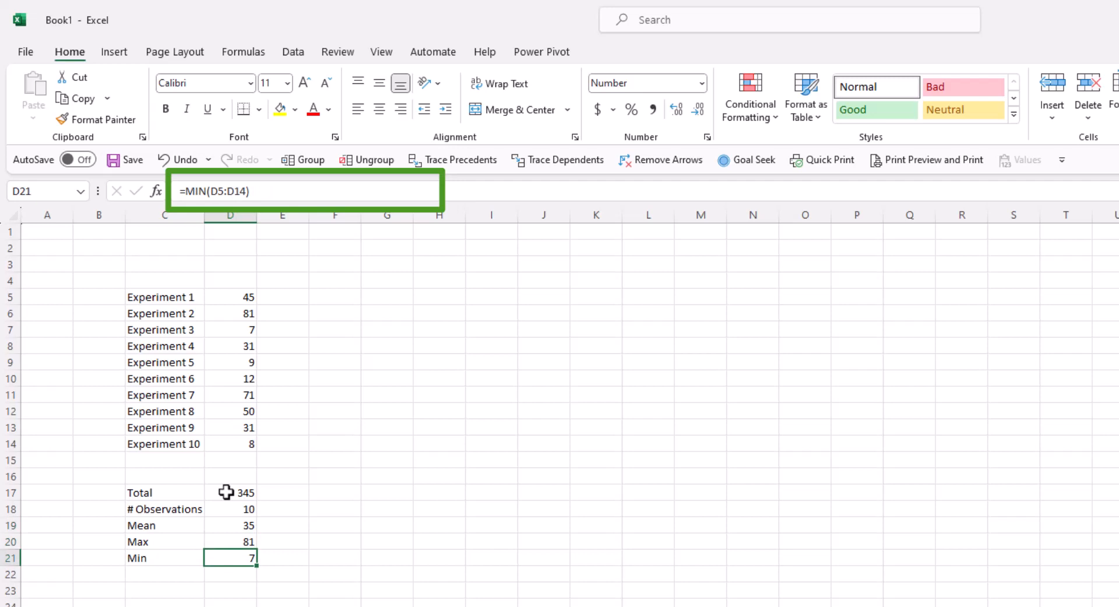
{"action": "double_click", "coordinate": [230, 559]}
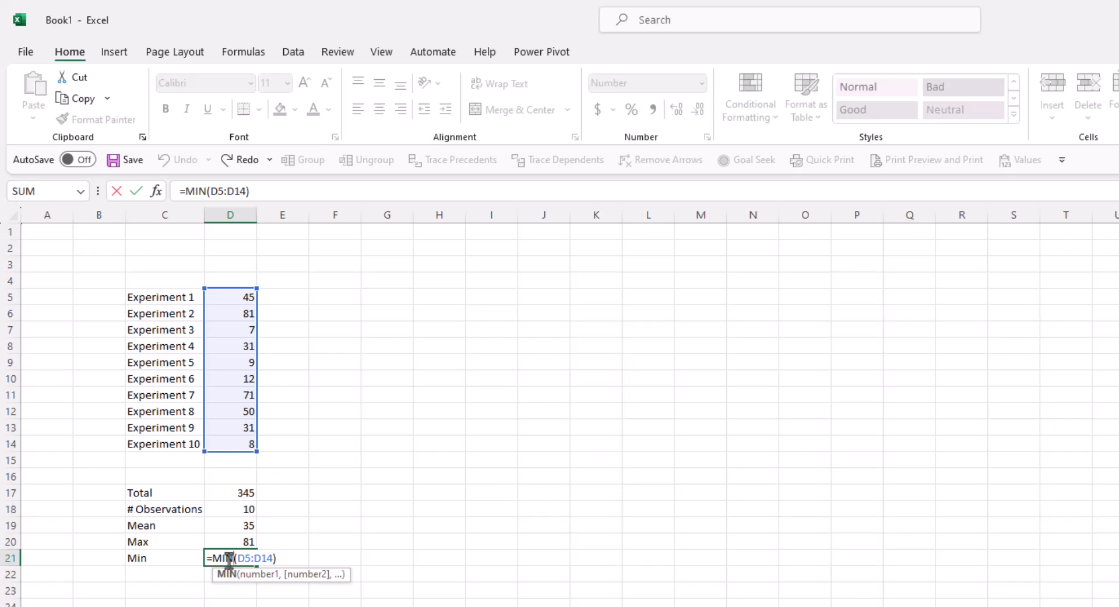
{"action": "key", "text": "Return"}
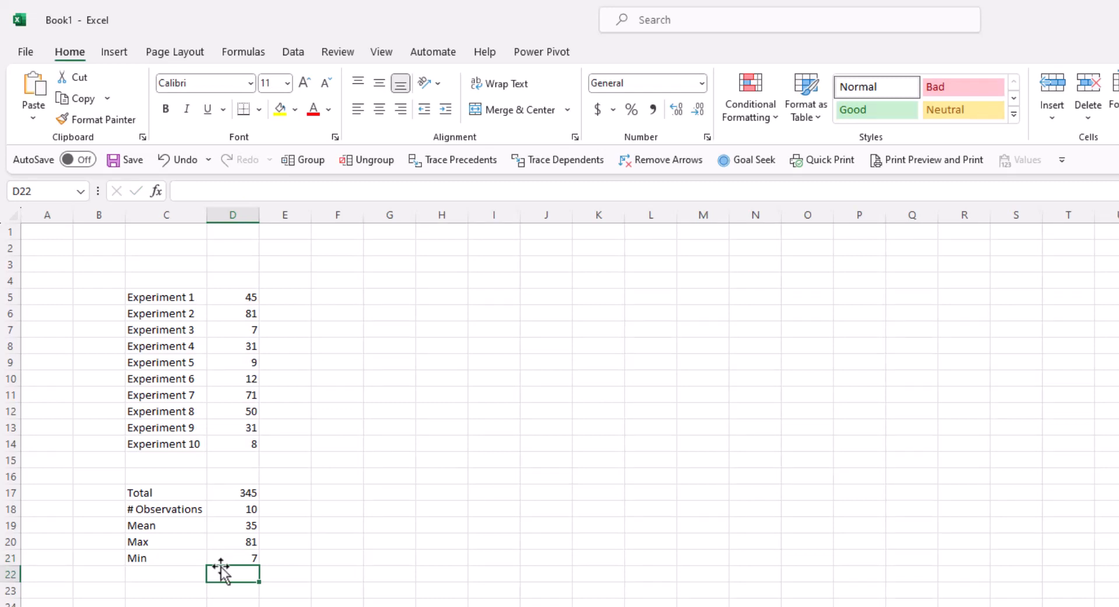
Step: Insert a 2-D clustered column chart of the experiment labels and values in C5:D14
{"action": "left_click_drag", "start_coordinate": [158, 297], "coordinate": [231, 442]}
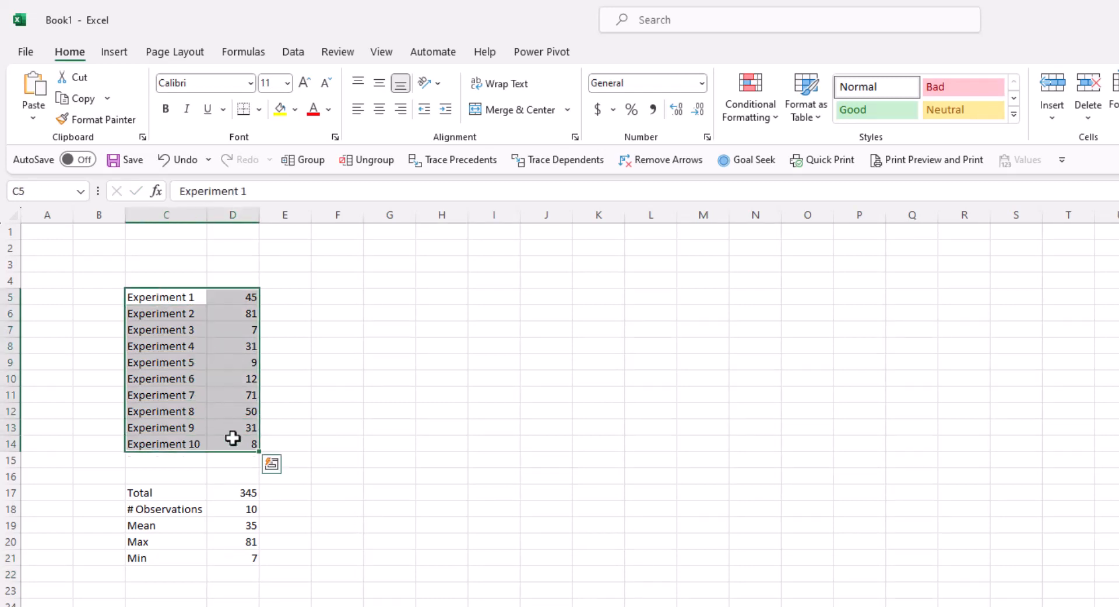
{"action": "left_click", "coordinate": [115, 55]}
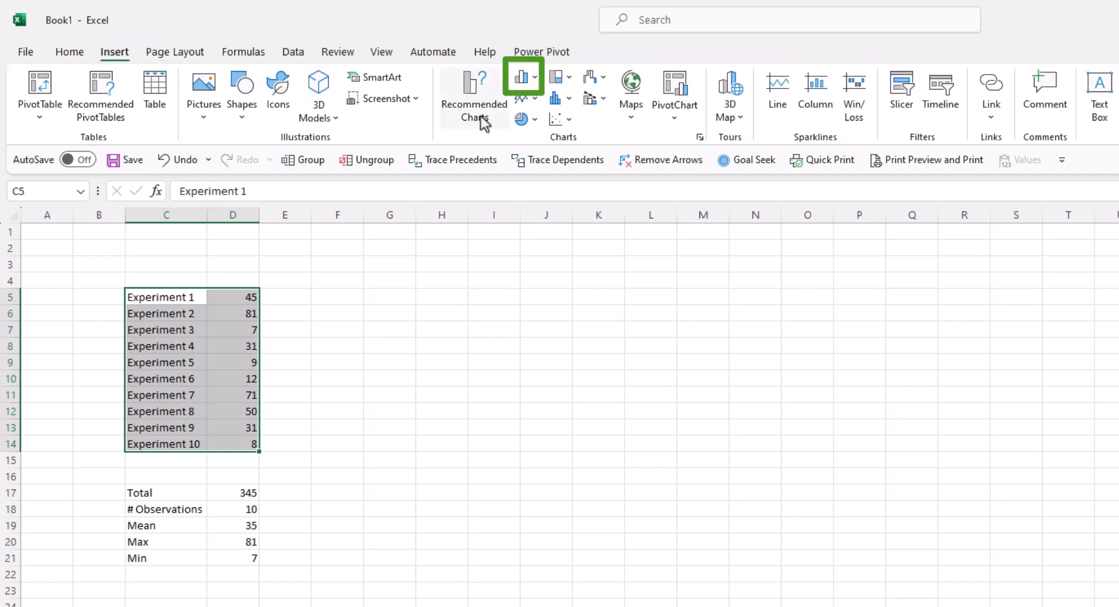
{"action": "left_click", "coordinate": [523, 77]}
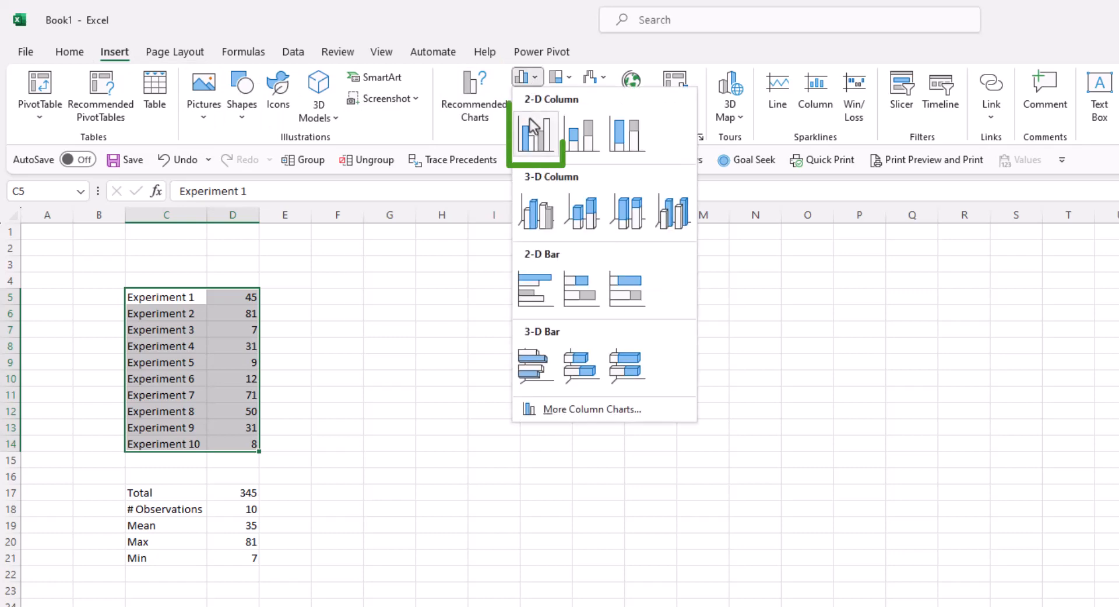
{"action": "left_click", "coordinate": [533, 137]}
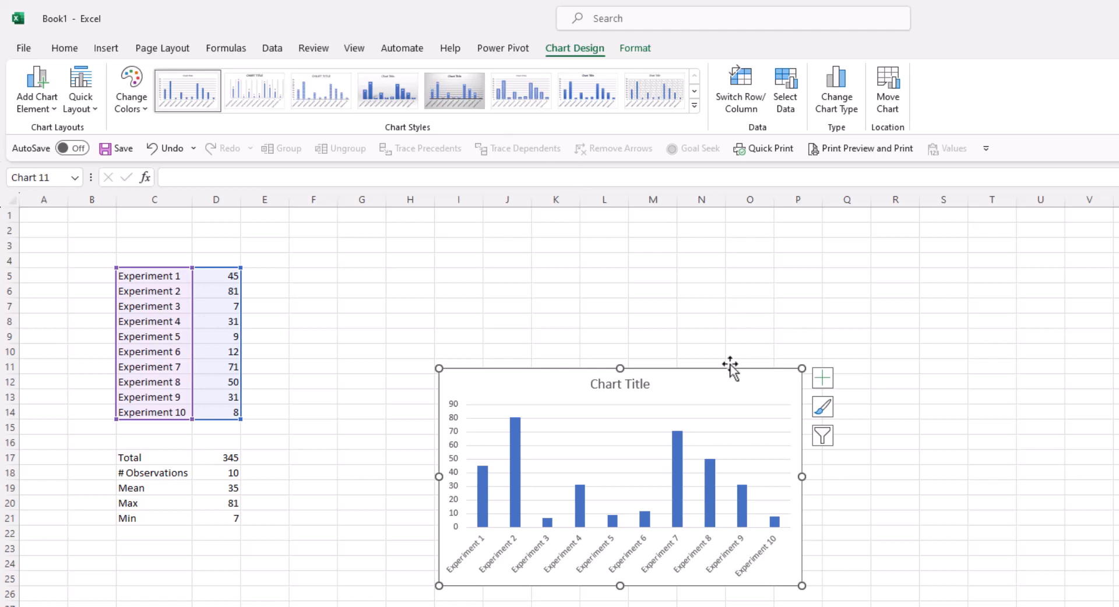
Step: Try enlarging the column chart and changing it to a Bar chart type, undoing each change
{"action": "left_click_drag", "start_coordinate": [799, 369], "coordinate": [915, 270]}
{"action": "key", "text": "ctrl+z"}
{"action": "right_click", "coordinate": [577, 431]}
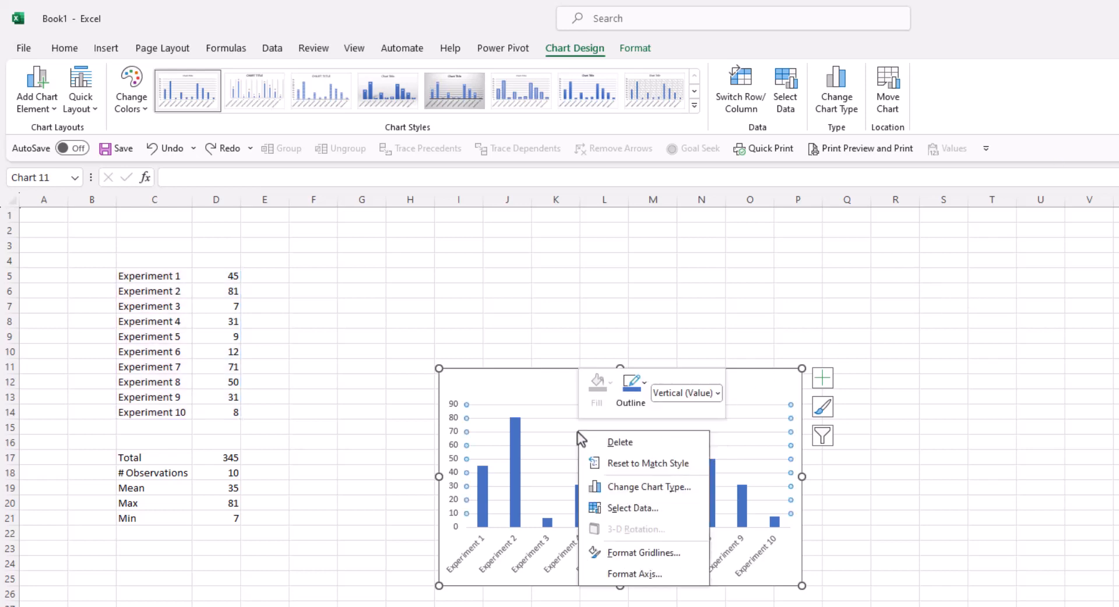
{"action": "left_click", "coordinate": [620, 489]}
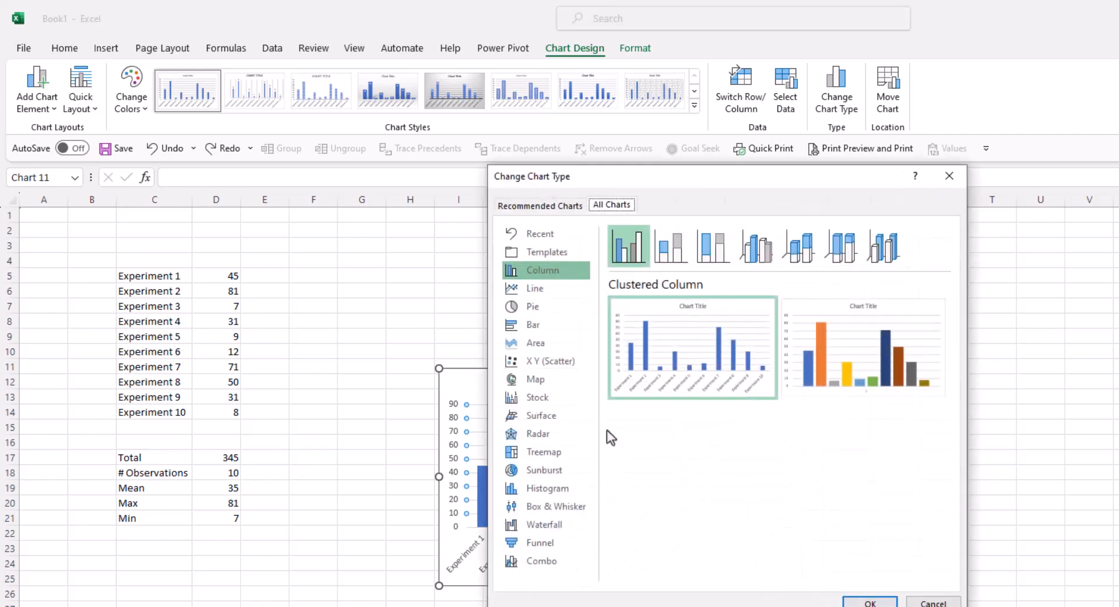
{"action": "left_click", "coordinate": [544, 327]}
{"action": "mouse_move", "coordinate": [673, 417]}
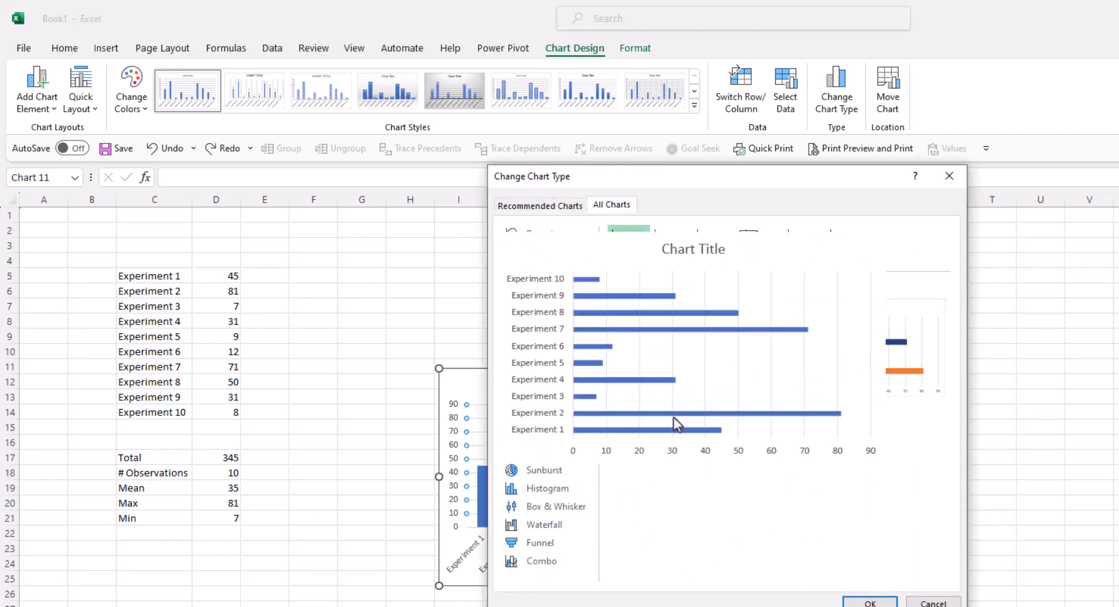
{"action": "left_click", "coordinate": [873, 603]}
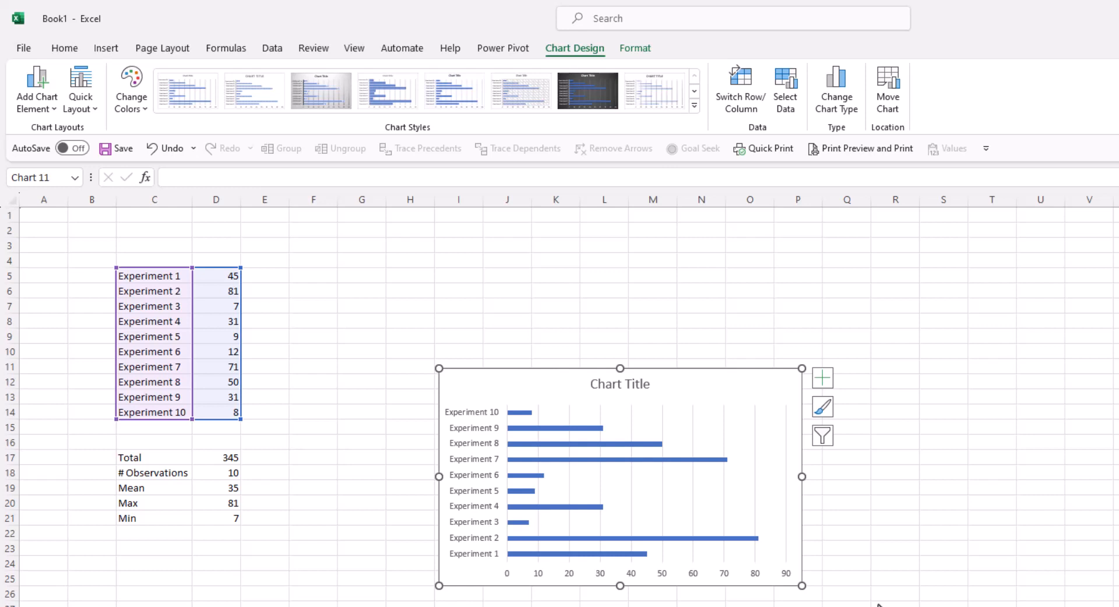
{"action": "key", "text": "ctrl+z"}
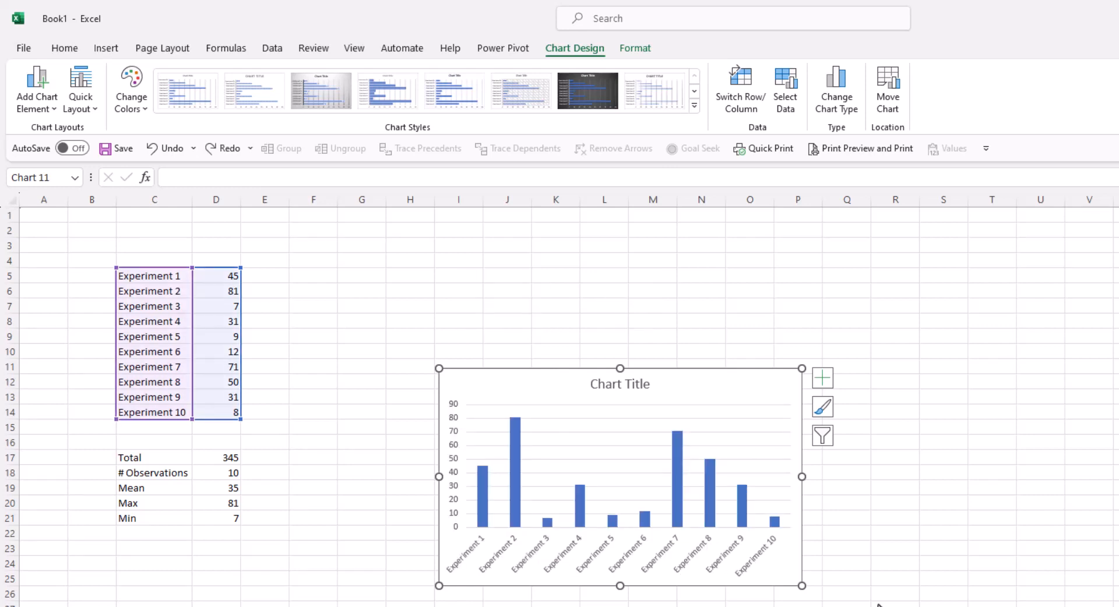
Step: Shorten the experiment labels by entering "Exp 1" in cell C5 and filling the series through C14
{"action": "left_click", "coordinate": [167, 281]}
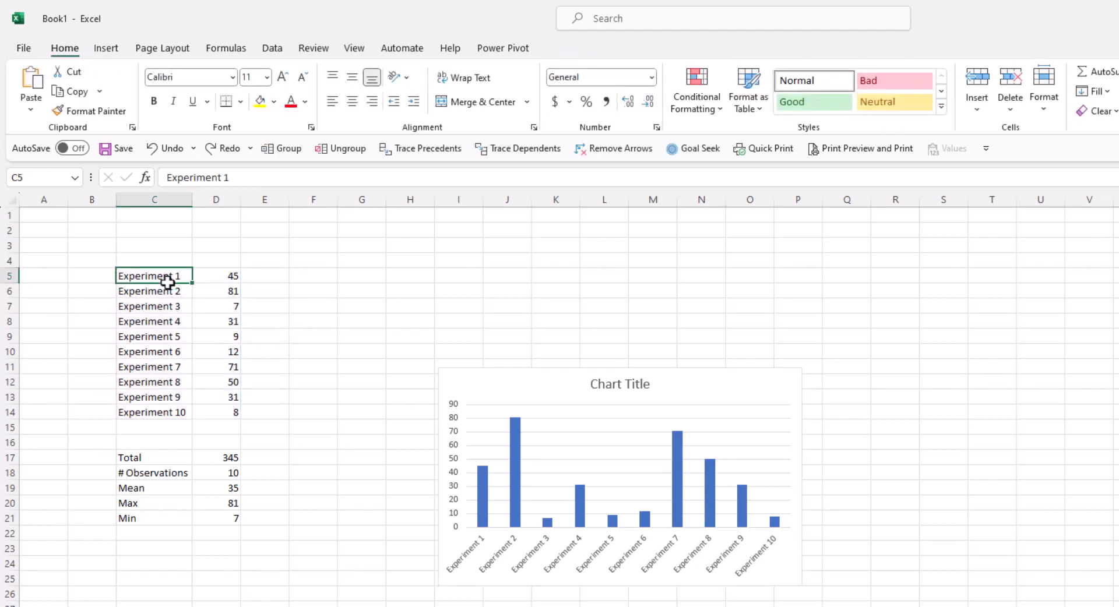
{"action": "type", "text": "Exp"}
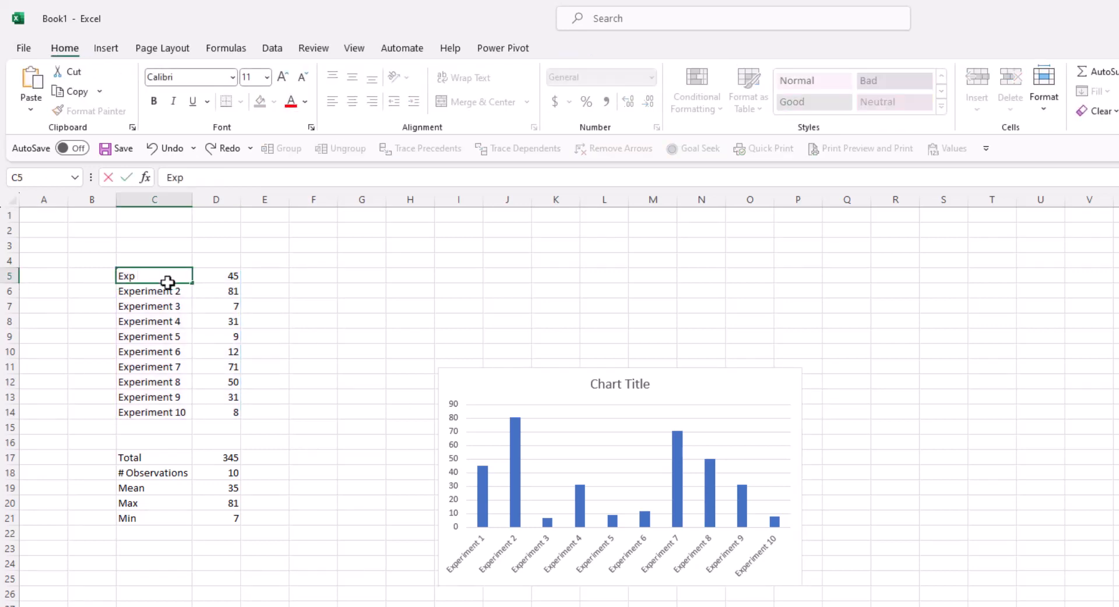
{"action": "type", "text": " 1"}
{"action": "key", "text": "Return"}
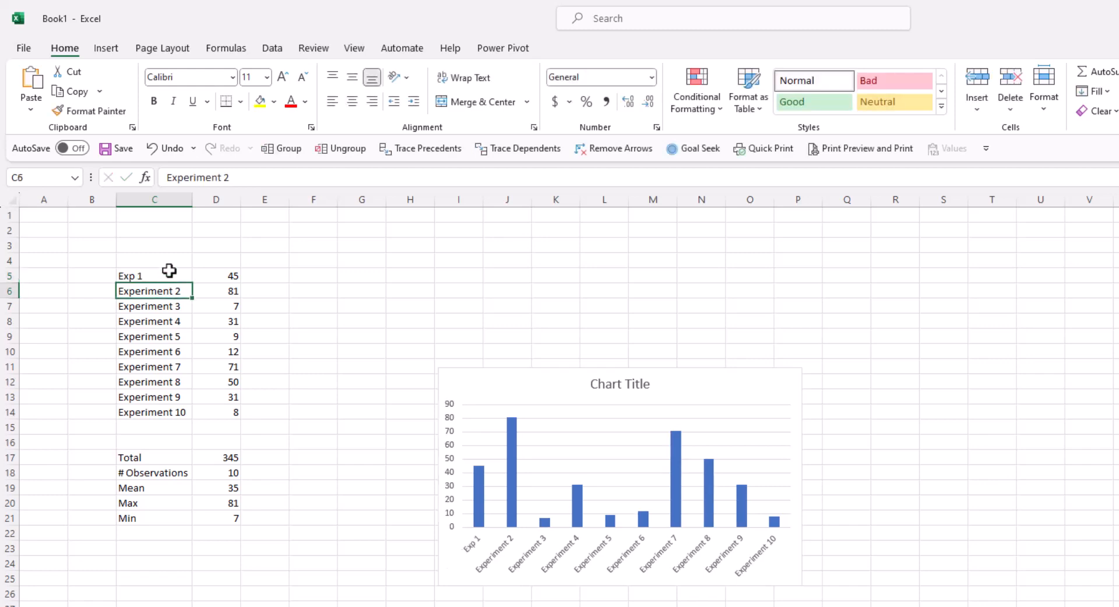
{"action": "left_click", "coordinate": [168, 277]}
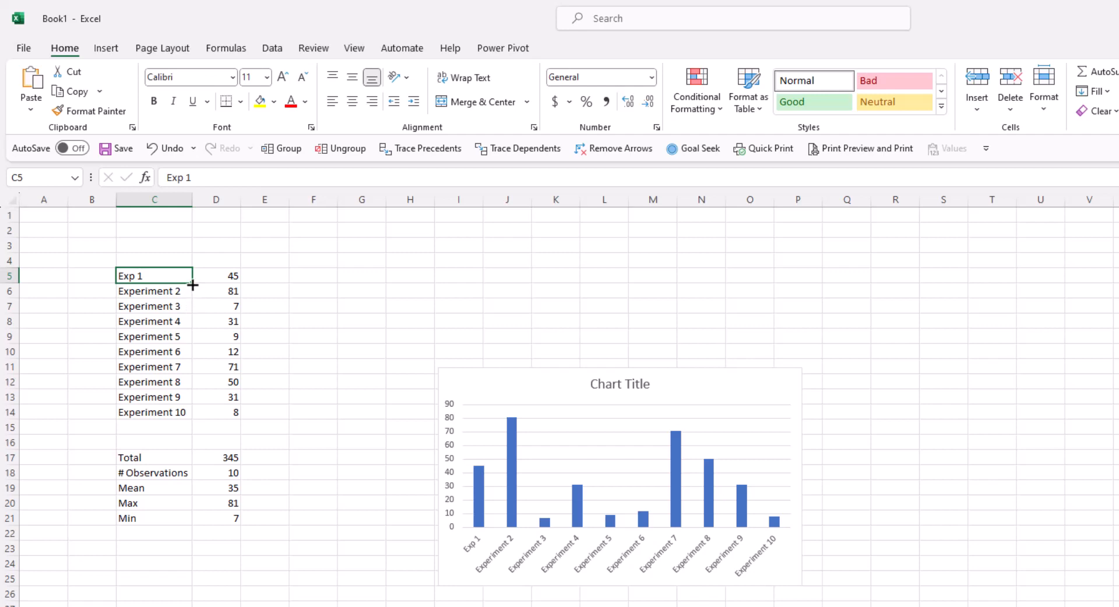
{"action": "left_click_drag", "start_coordinate": [192, 285], "coordinate": [200, 416]}
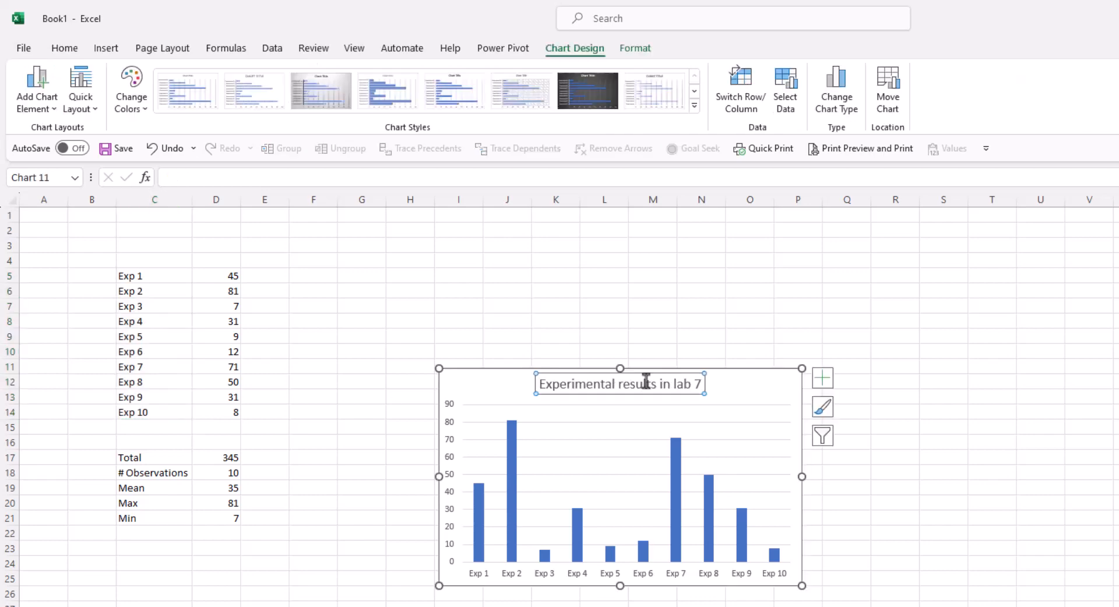
Step: Make the chart title bold and delete the chart's horizontal gridlines
{"action": "left_click", "coordinate": [65, 49]}
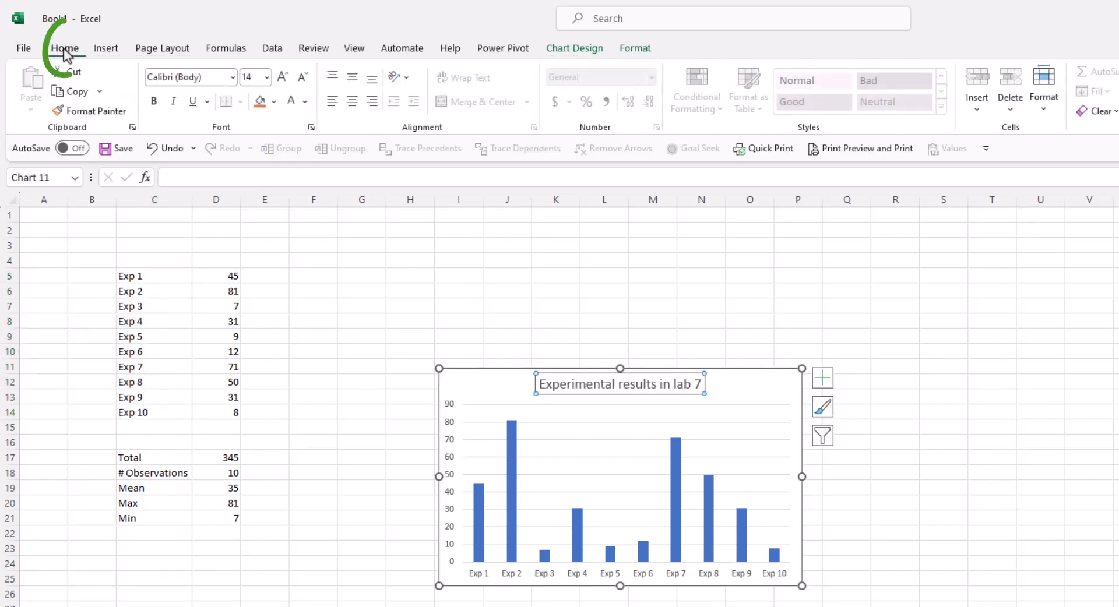
{"action": "left_click", "coordinate": [156, 107]}
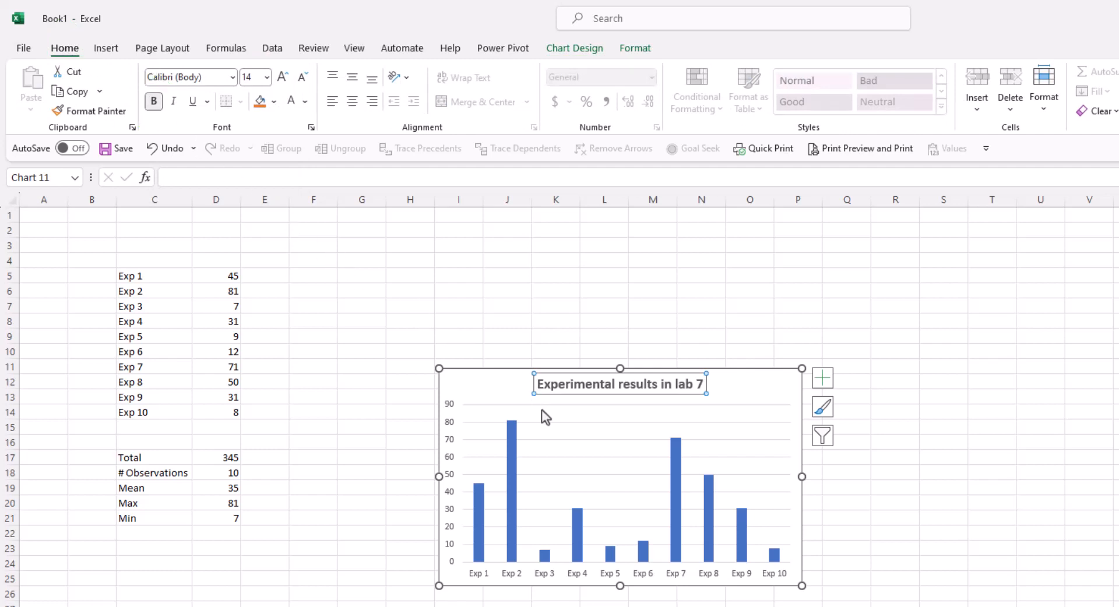
{"action": "left_click", "coordinate": [547, 425]}
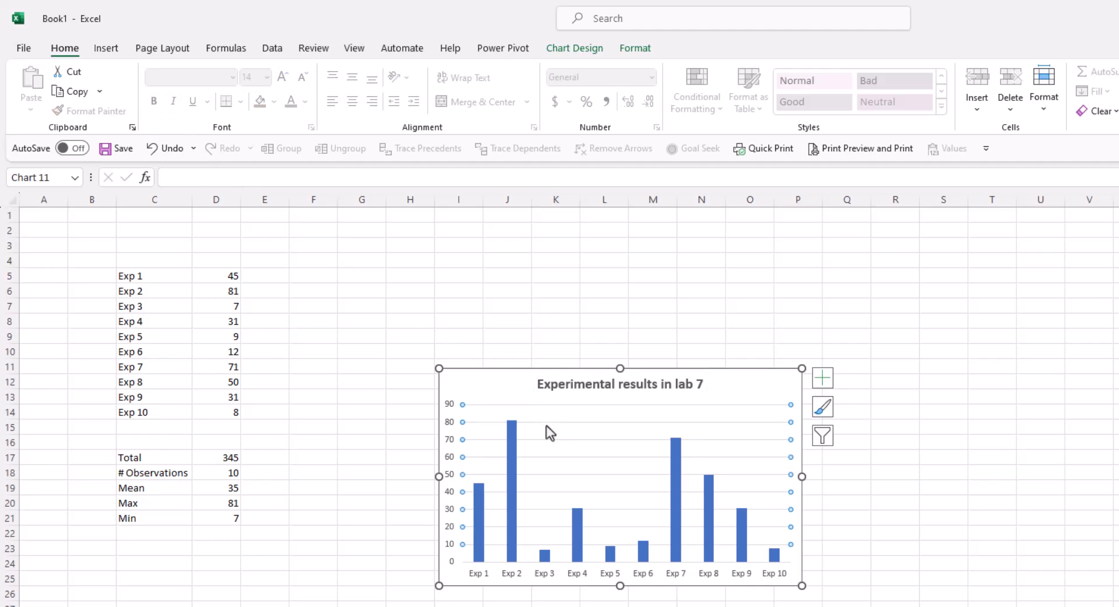
{"action": "key", "text": "Delete"}
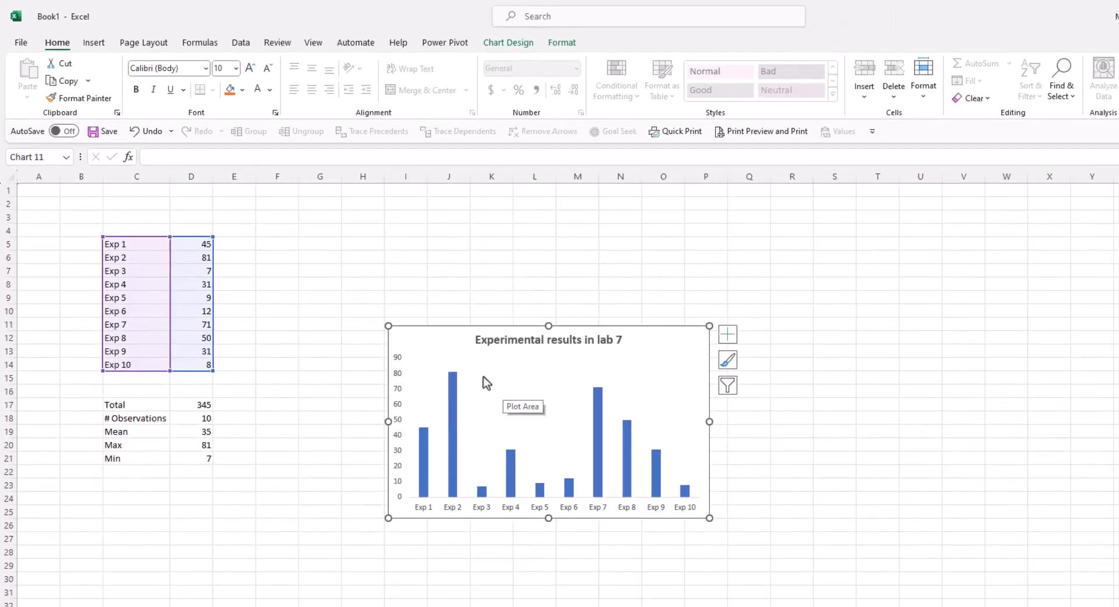
Step: Remove the chart area's border by setting it to No line
{"action": "right_click", "coordinate": [494, 375]}
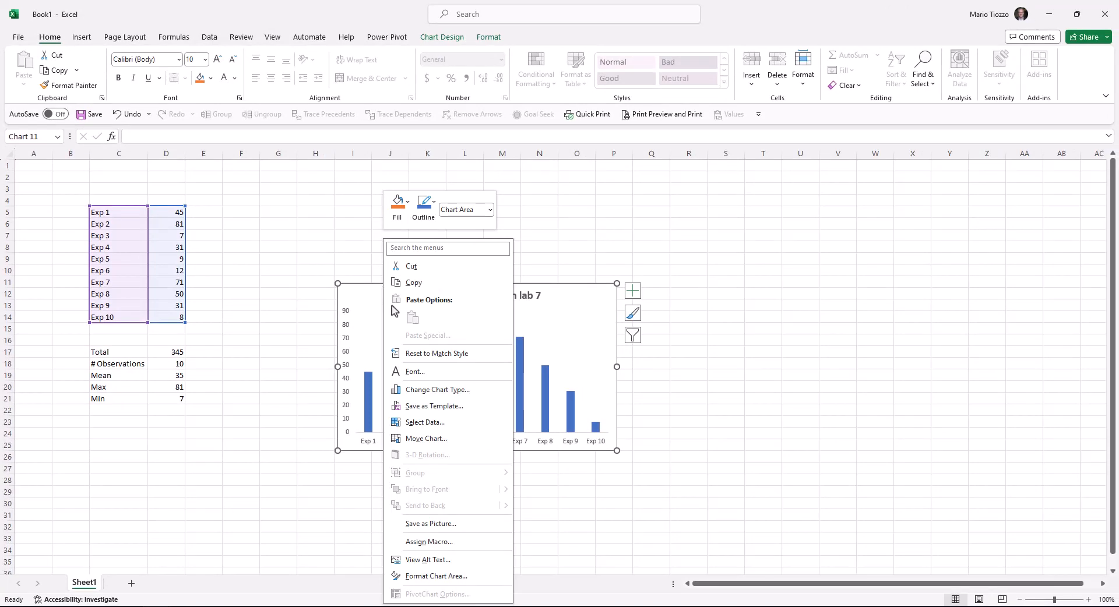
{"action": "left_click", "coordinate": [456, 577]}
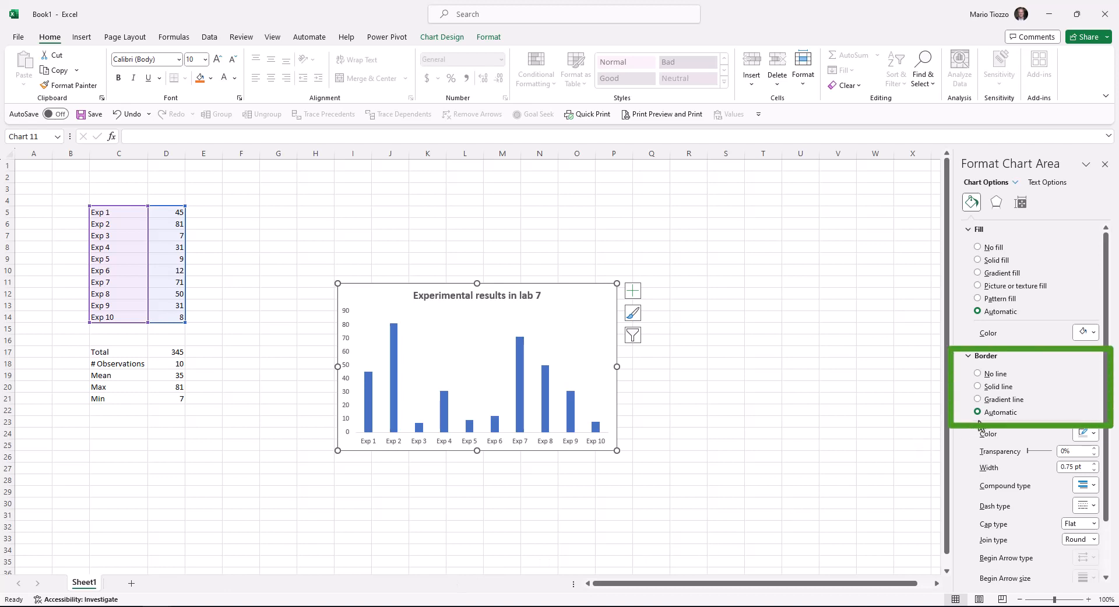
{"action": "left_click", "coordinate": [978, 374]}
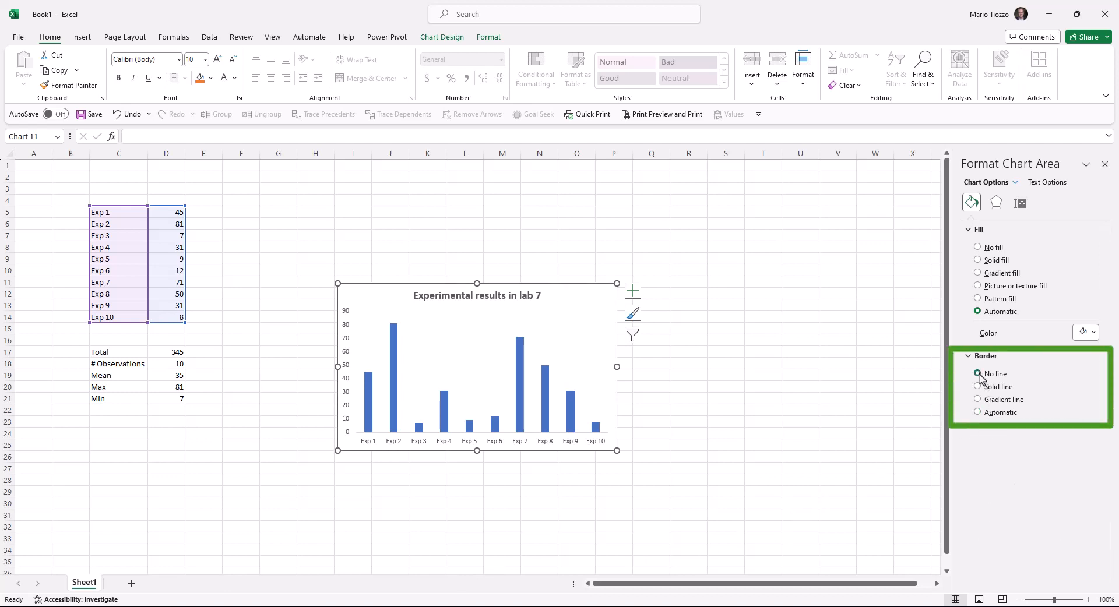
{"action": "left_click", "coordinate": [632, 401]}
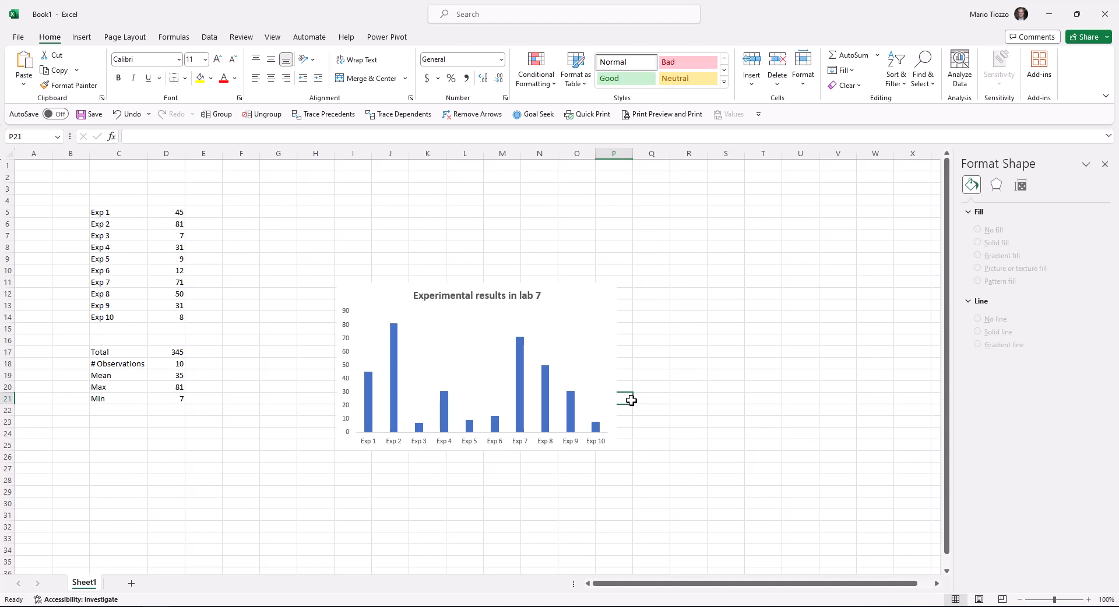
Step: Try recolouring the chart's data series with the custom green #20E841, and undo the fill change
{"action": "left_click", "coordinate": [522, 410]}
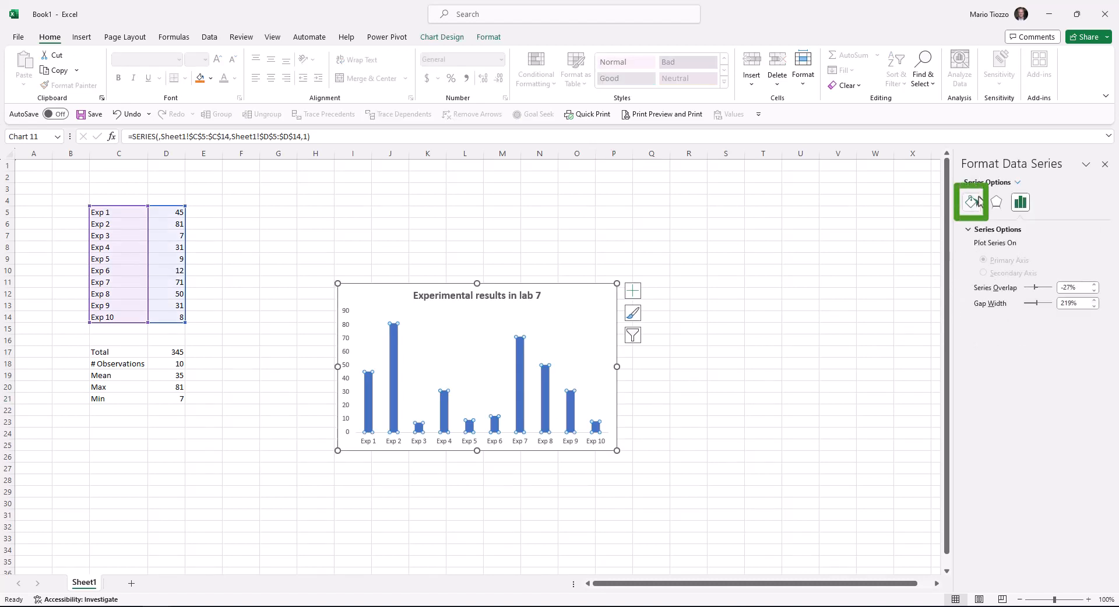
{"action": "left_click", "coordinate": [979, 201]}
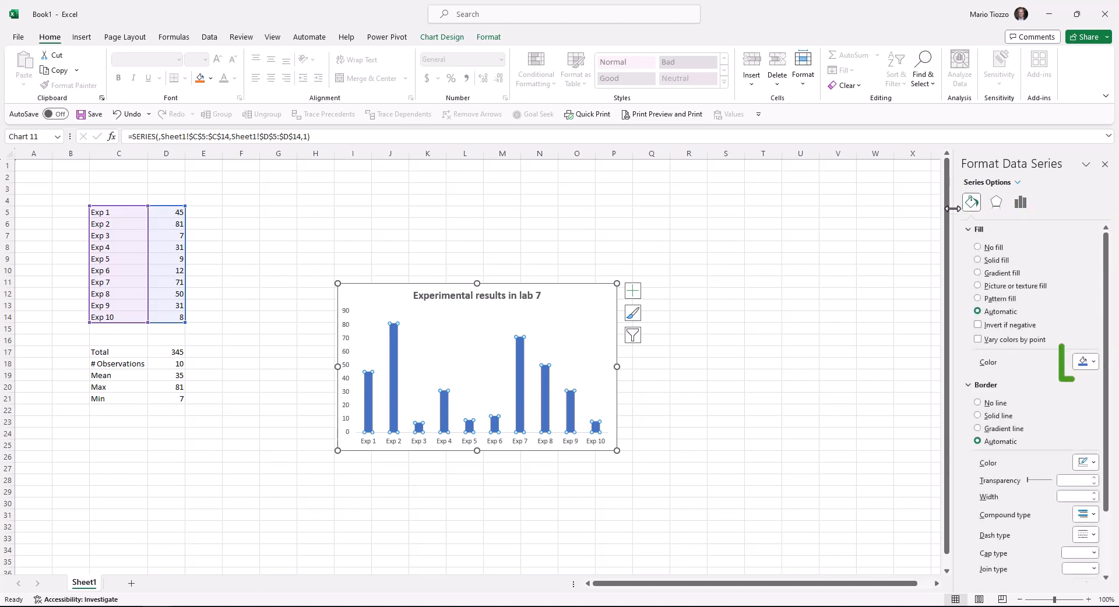
{"action": "left_click", "coordinate": [1093, 364]}
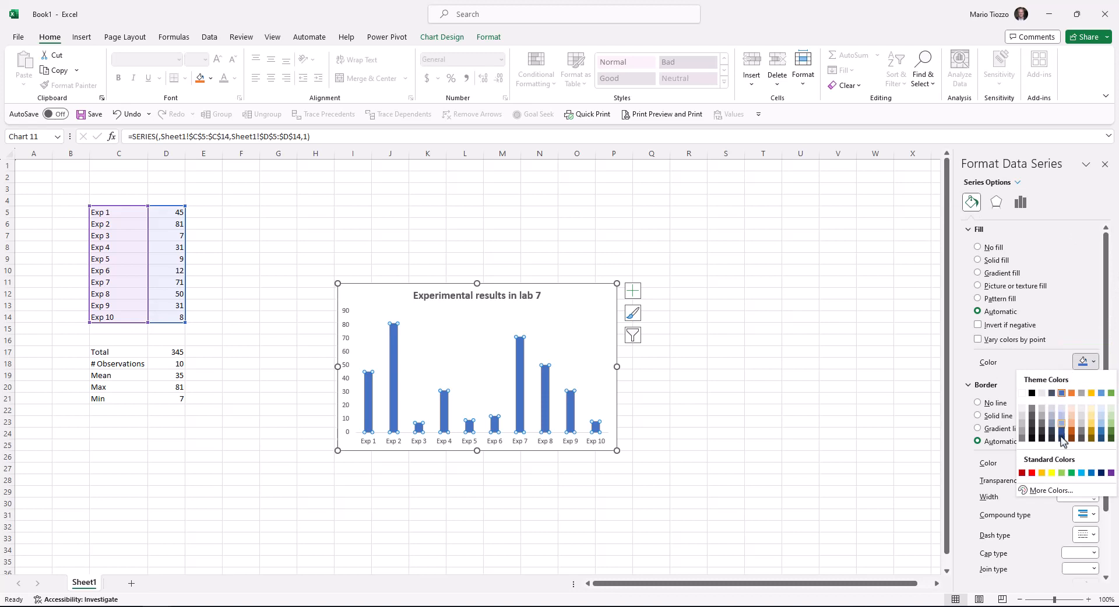
{"action": "left_click", "coordinate": [1056, 490]}
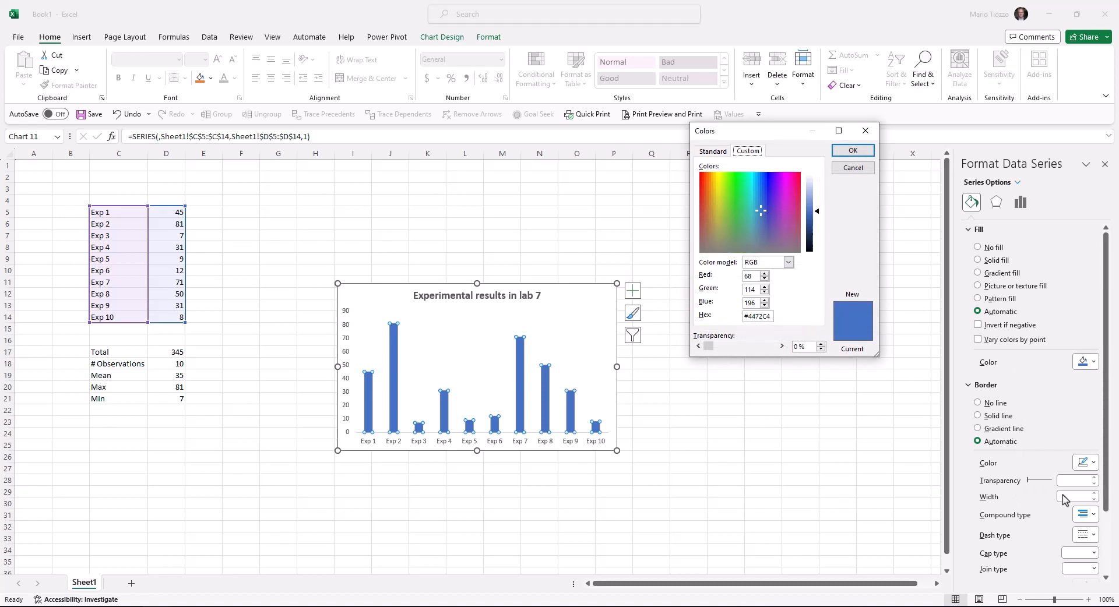
{"action": "left_click", "coordinate": [736, 189]}
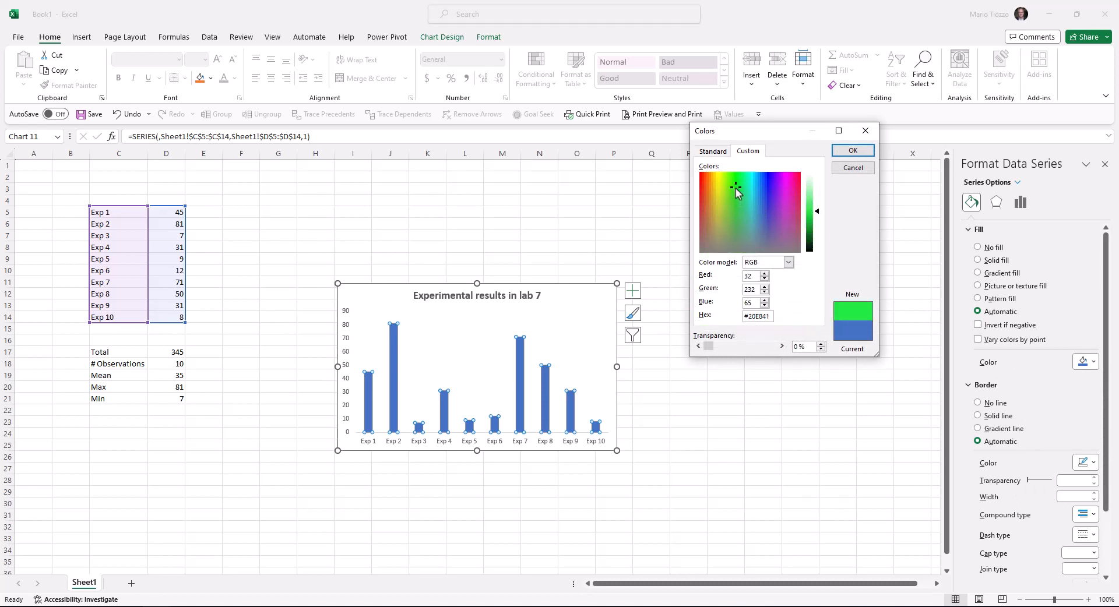
{"action": "left_click", "coordinate": [852, 151]}
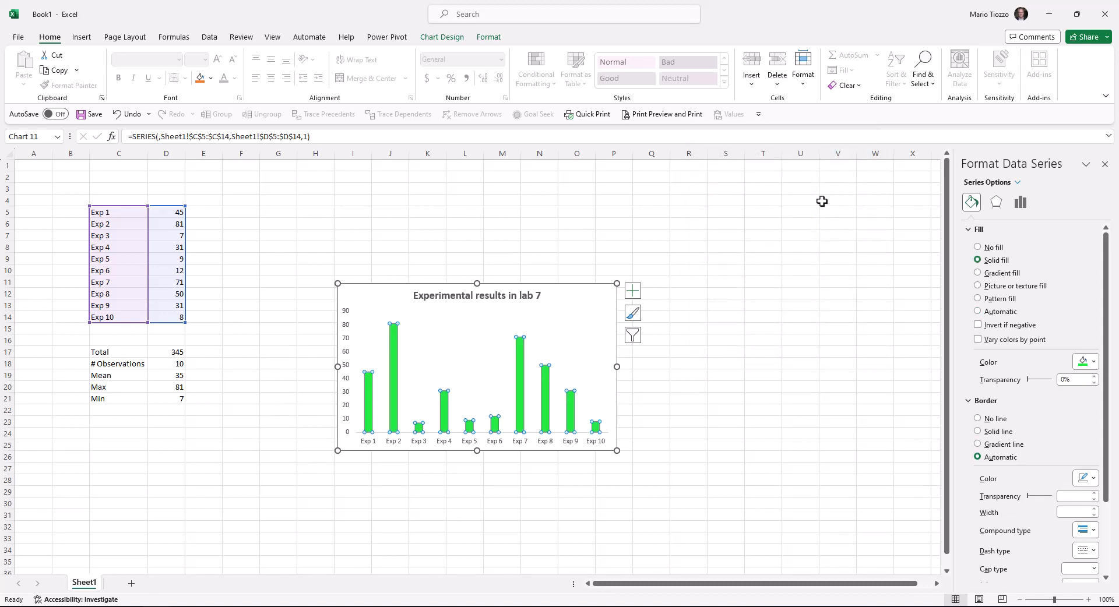
{"action": "key", "text": "ctrl+z"}
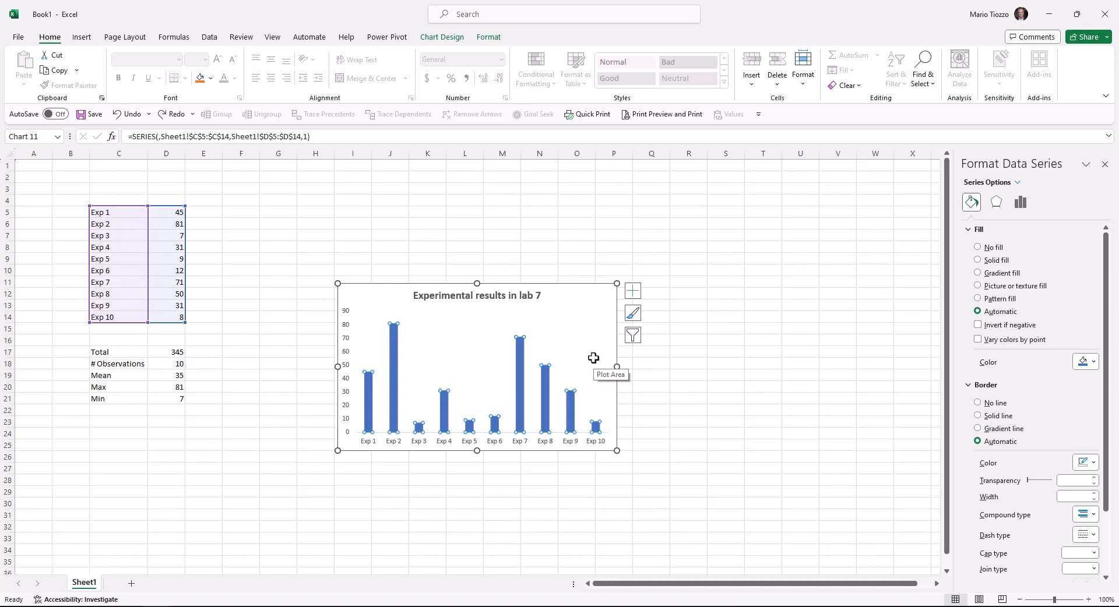
Step: Try changing the fill colour of only the Exp 7 column in the chart, and undo the change
{"action": "left_click", "coordinate": [519, 394]}
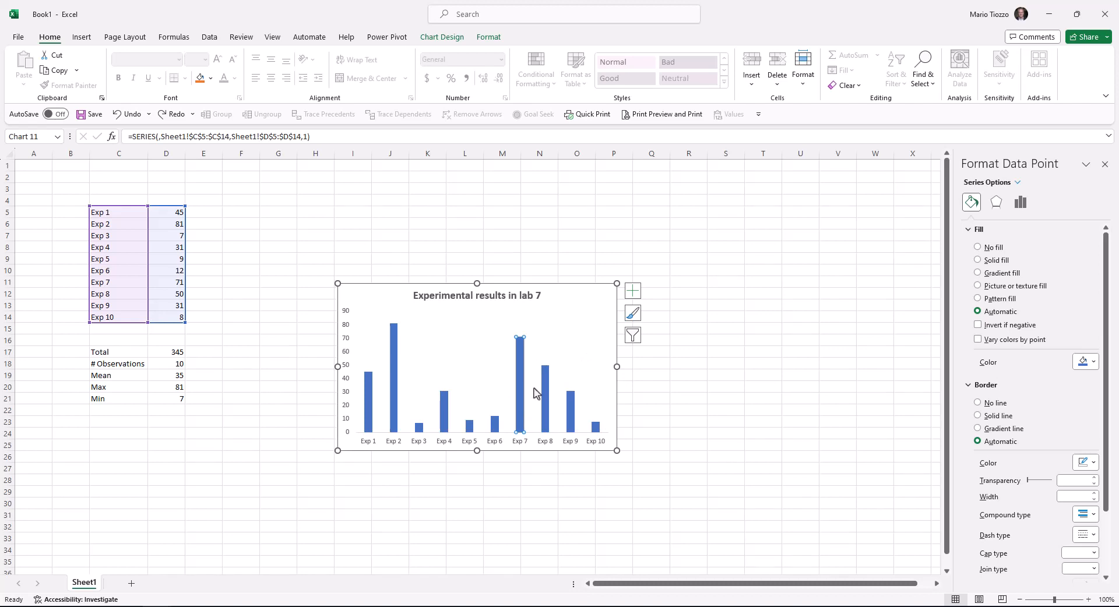
{"action": "left_click", "coordinate": [1094, 362]}
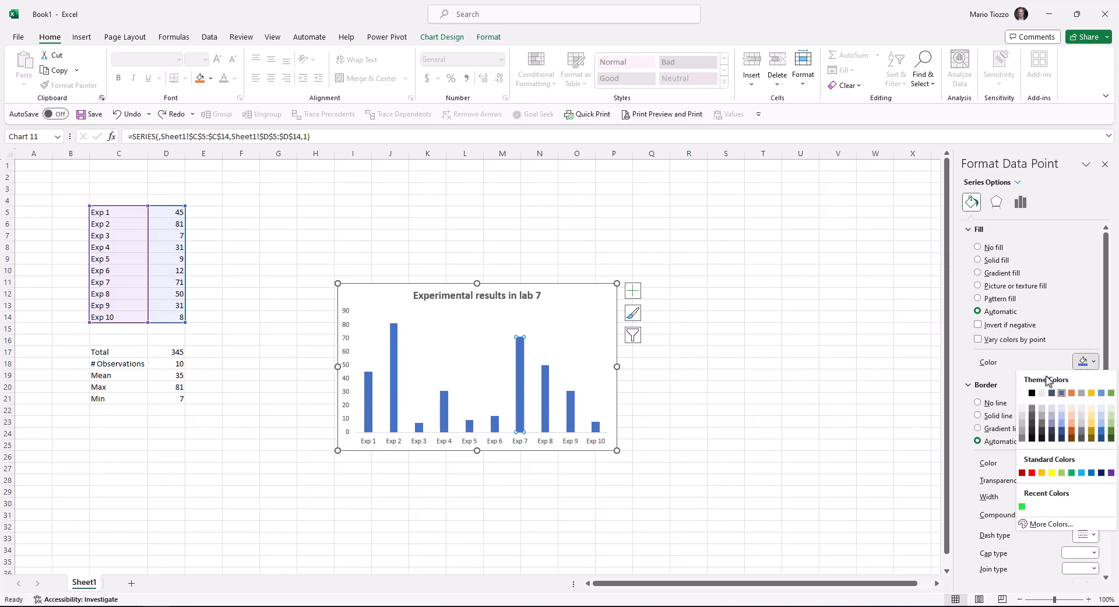
{"action": "left_click", "coordinate": [1049, 381]}
{"action": "left_click", "coordinate": [789, 414]}
{"action": "key", "text": "ctrl+z"}
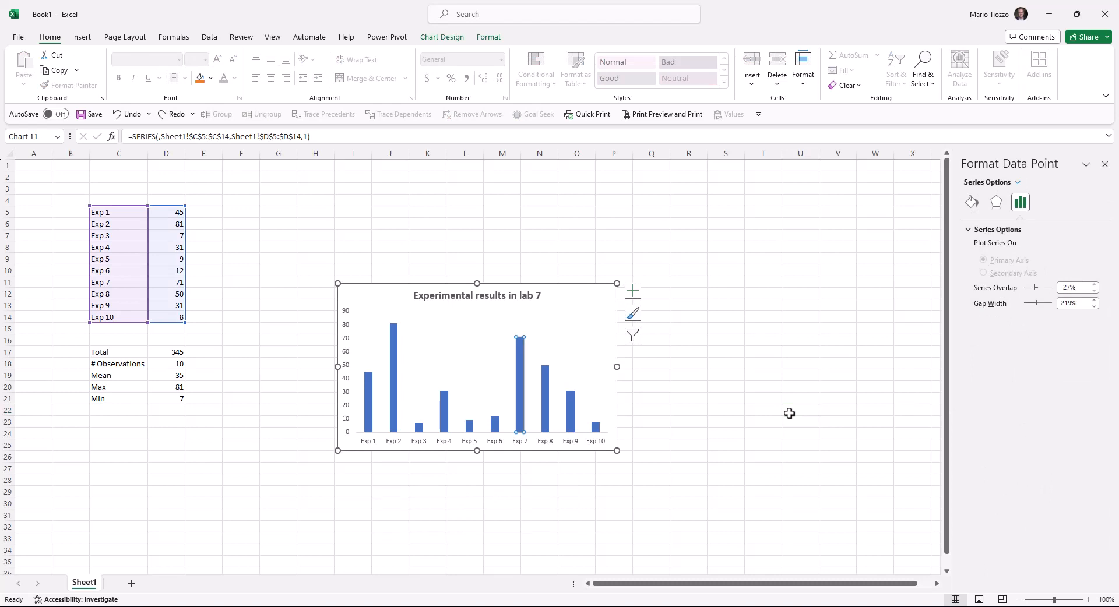
Step: Move the chart directly below the summary rows, with its upper-left corner near cell C22
{"action": "left_click_drag", "start_coordinate": [370, 294], "coordinate": [122, 417]}
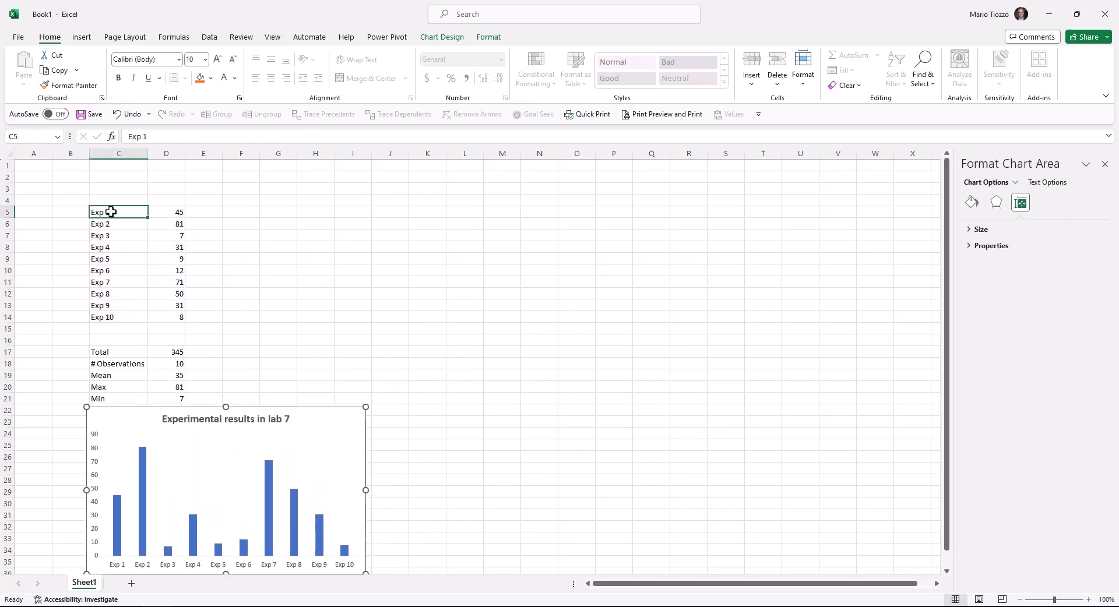
Step: Copy the experiment data and summary range C5:D21 to K5, and autofit the width of column K
{"action": "left_click_drag", "start_coordinate": [112, 213], "coordinate": [177, 396]}
{"action": "key", "text": "ctrl+c"}
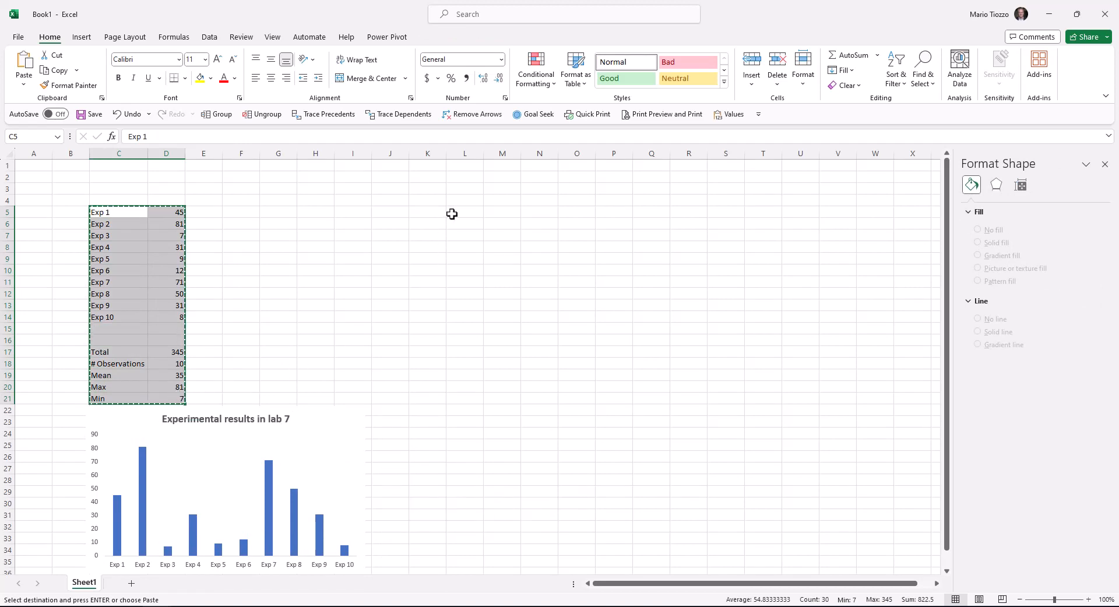
{"action": "left_click", "coordinate": [425, 215]}
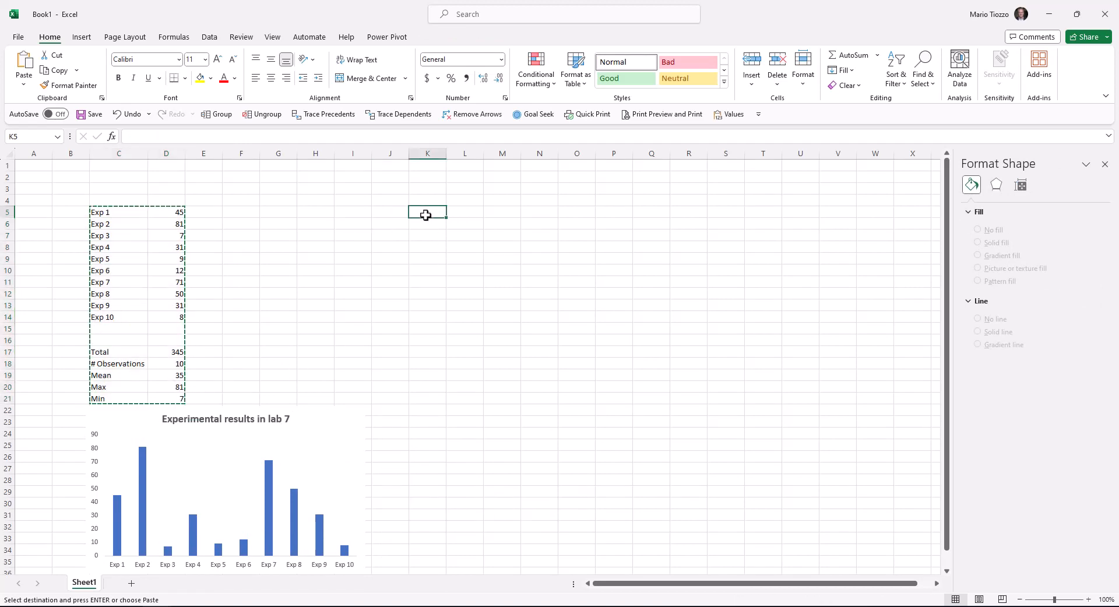
{"action": "key", "text": "ctrl+v"}
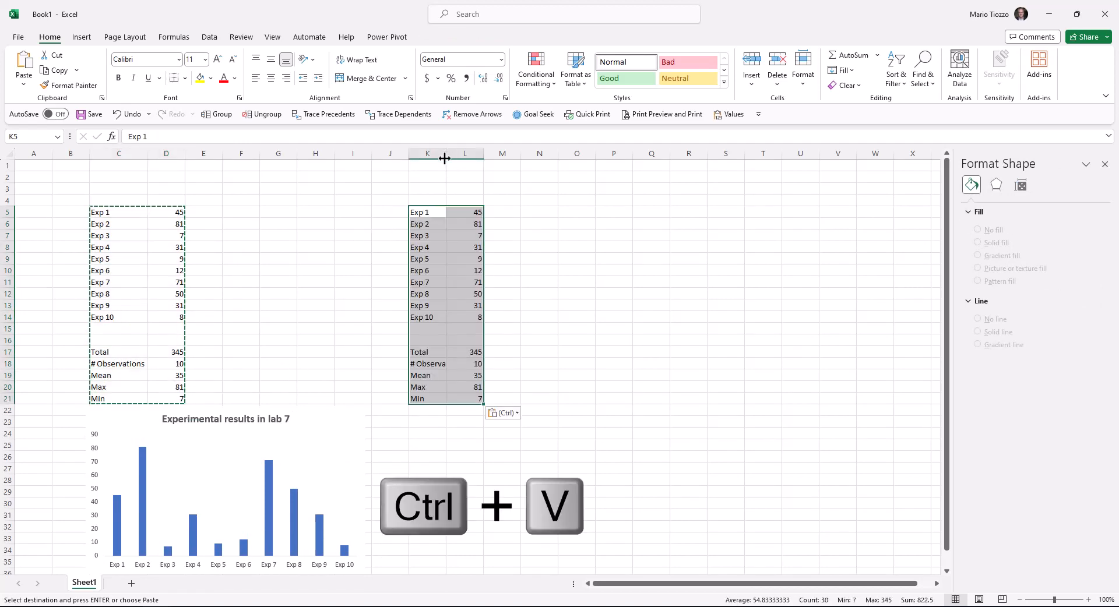
{"action": "left_click", "coordinate": [445, 191]}
{"action": "double_click", "coordinate": [446, 153]}
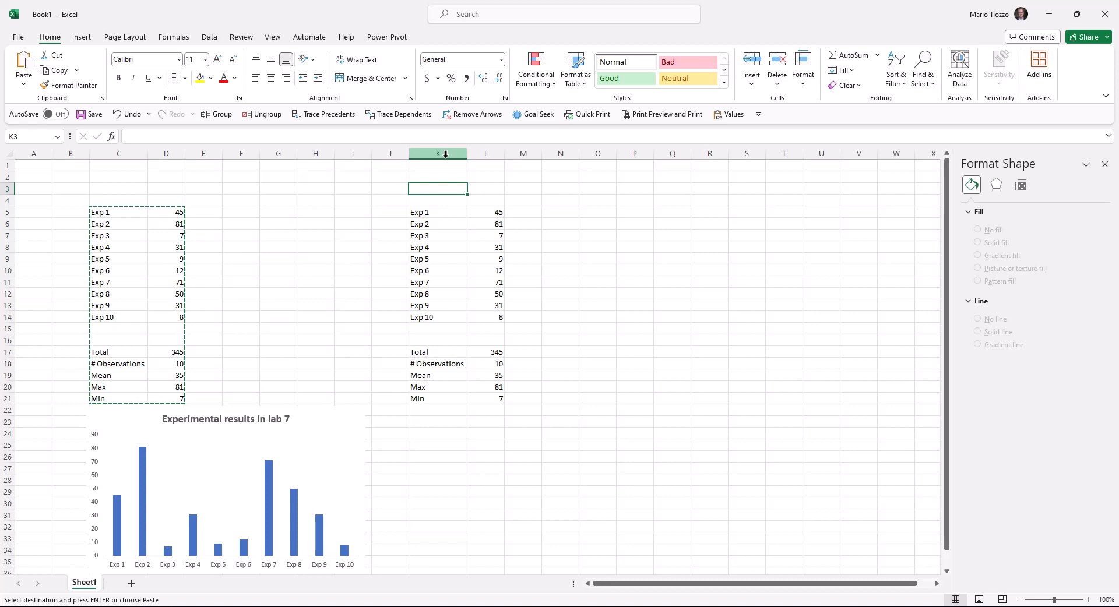
Step: Sort the copied experiment data in K5:L14 by the cell values of Column L, Largest to Smallest
{"action": "left_click_drag", "start_coordinate": [420, 212], "coordinate": [491, 320]}
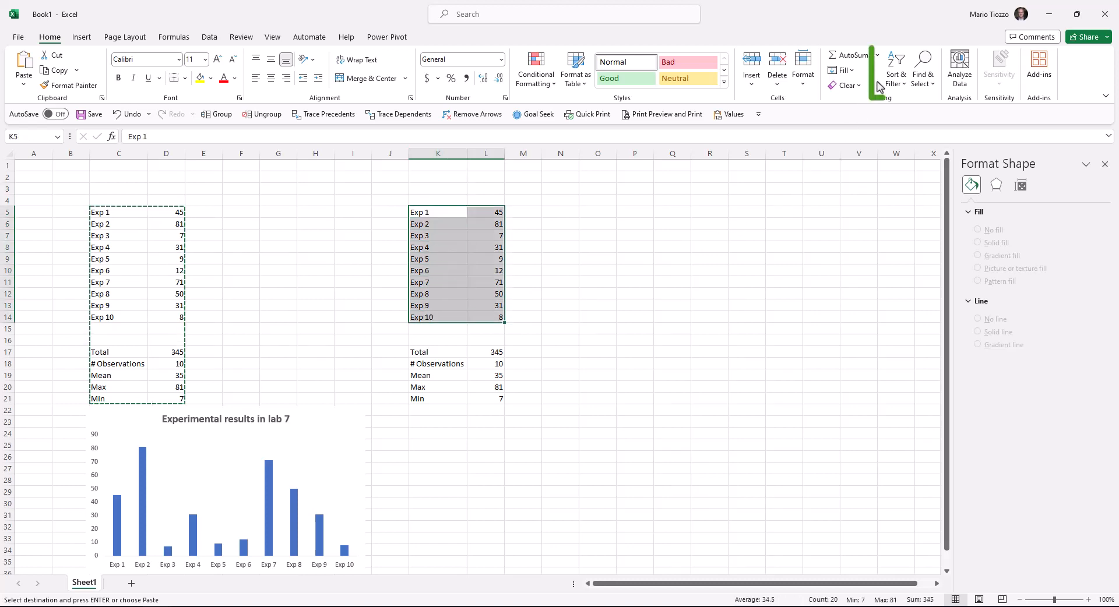
{"action": "left_click", "coordinate": [897, 69]}
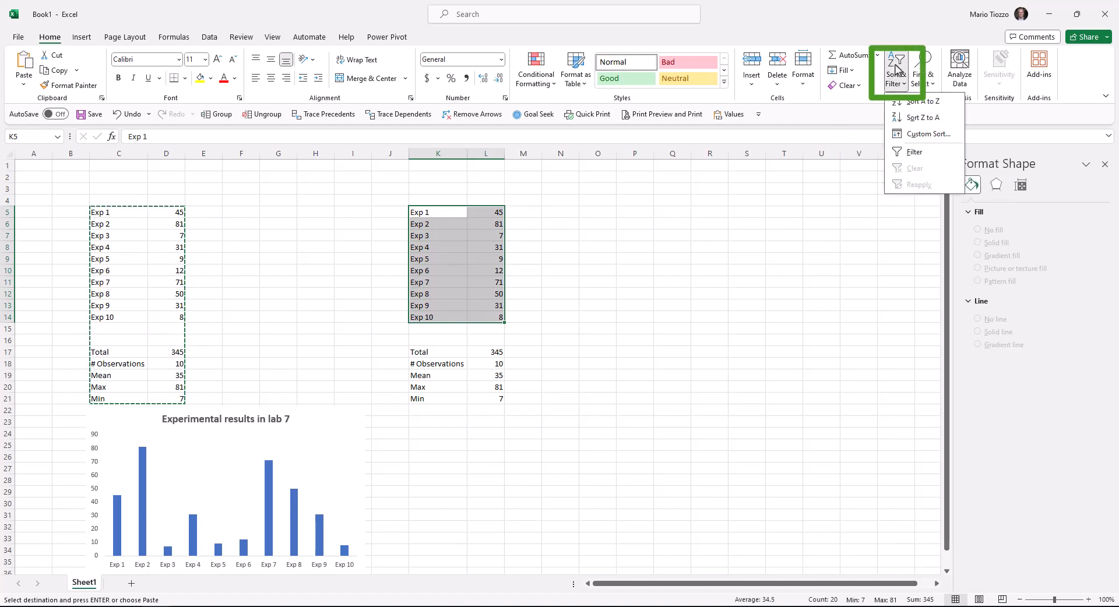
{"action": "left_click", "coordinate": [913, 139]}
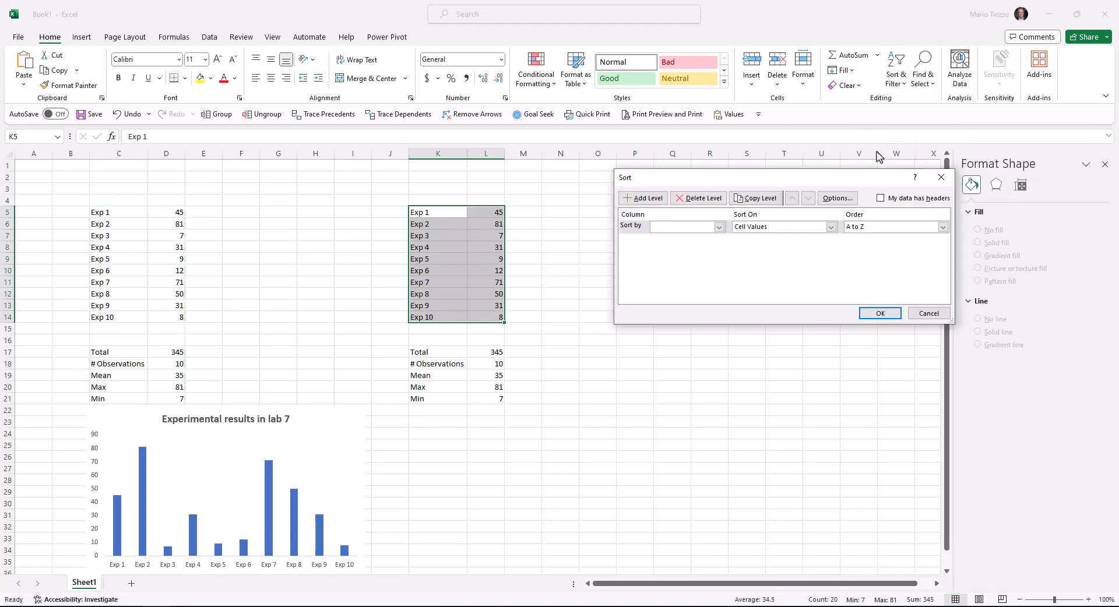
{"action": "left_click", "coordinate": [720, 227]}
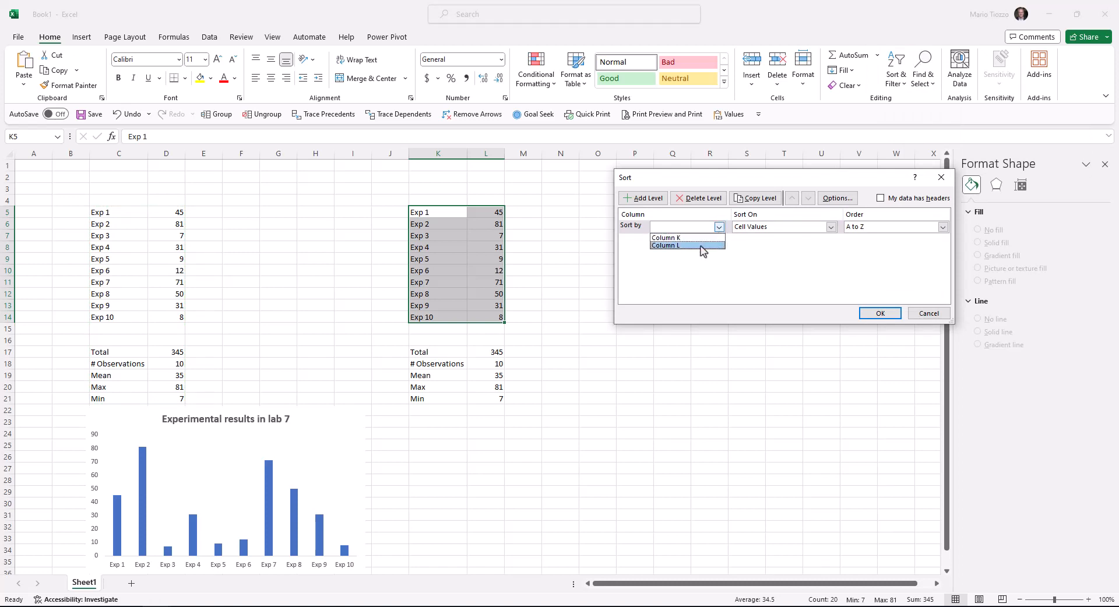
{"action": "left_click", "coordinate": [701, 246]}
{"action": "left_click", "coordinate": [898, 228]}
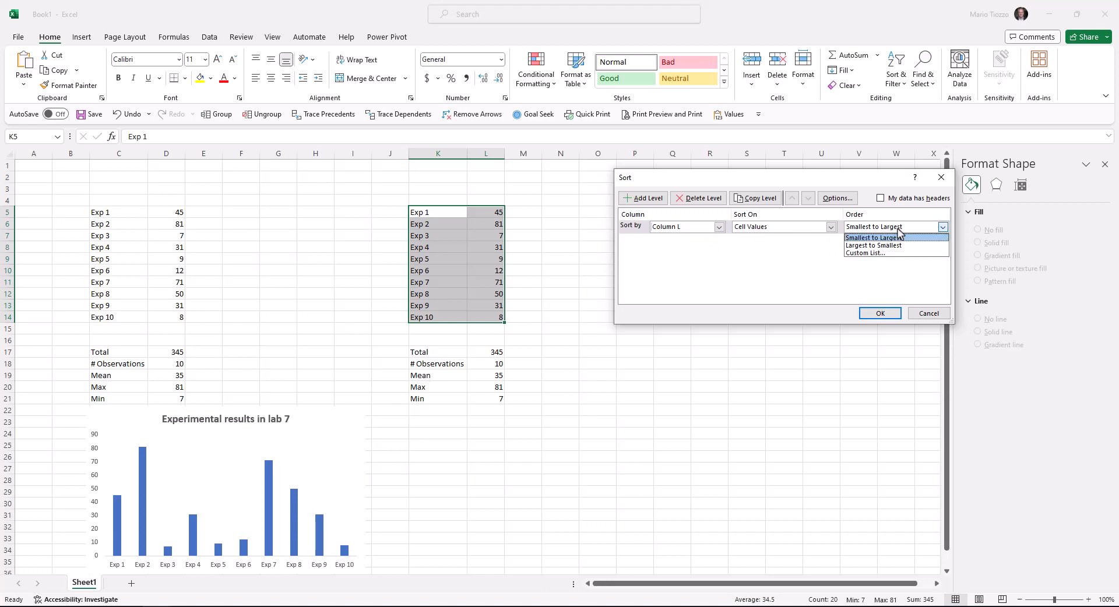
{"action": "left_click", "coordinate": [895, 246]}
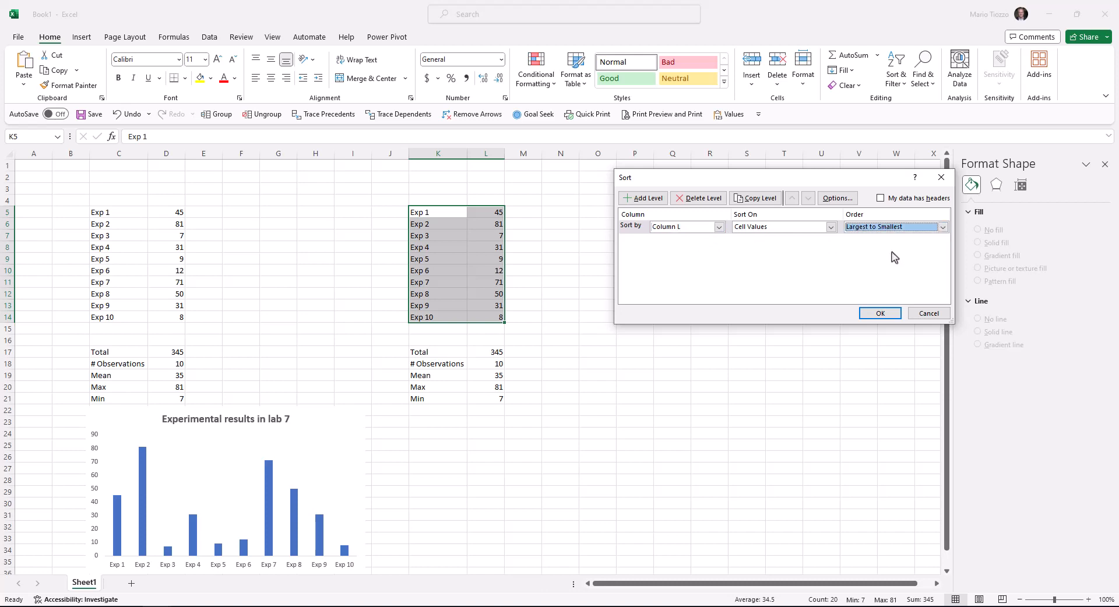
{"action": "left_click", "coordinate": [881, 314]}
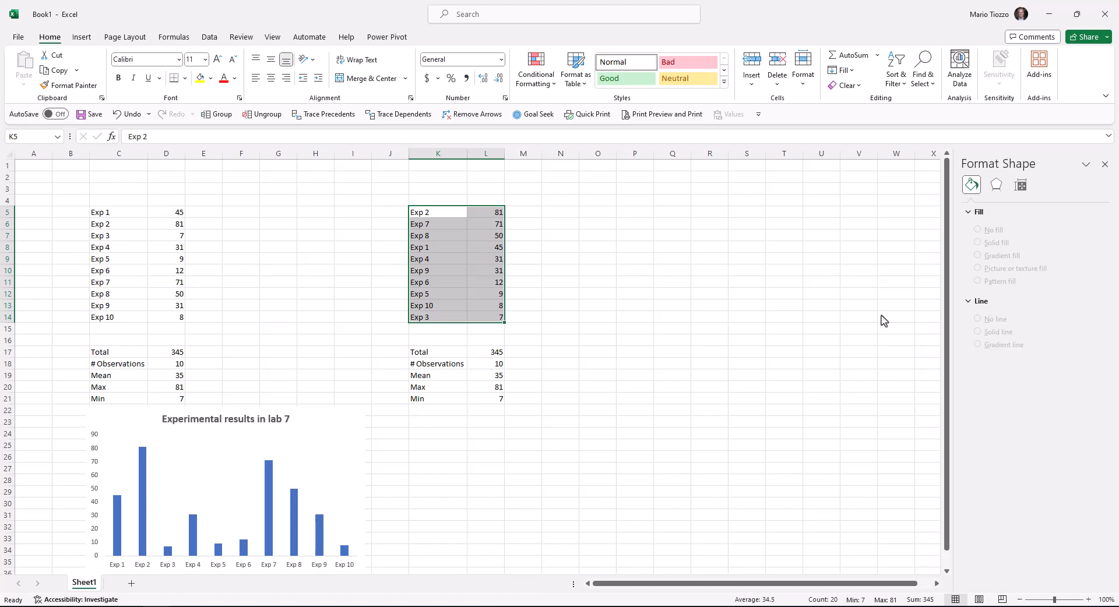
Step: Enter the formula =L19 in cell M5 to reference the mean
{"action": "left_click", "coordinate": [529, 214]}
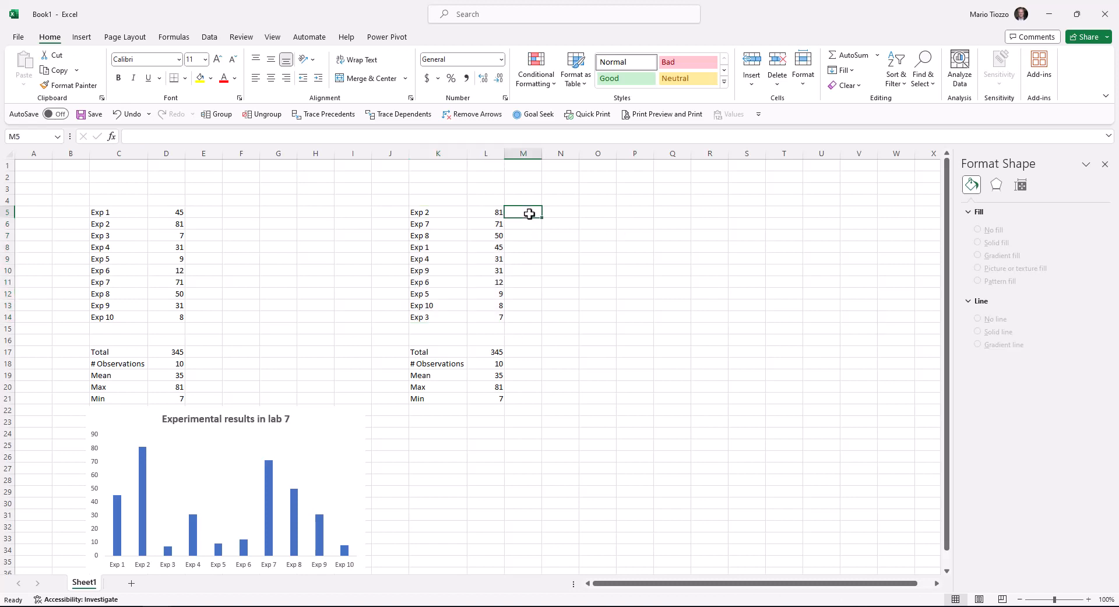
{"action": "type", "text": "="}
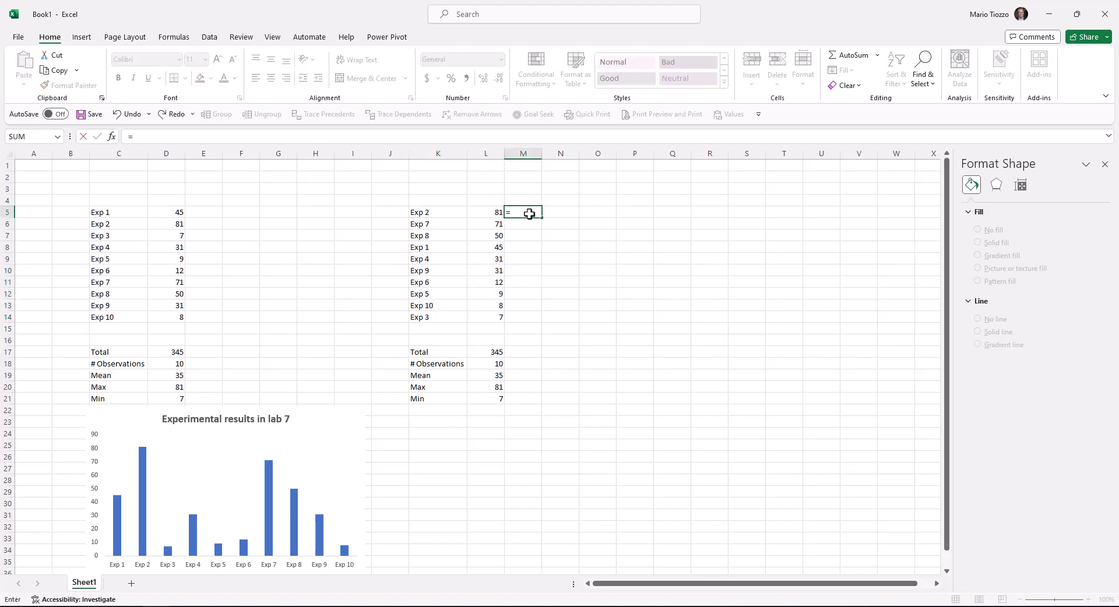
{"action": "left_click", "coordinate": [494, 377]}
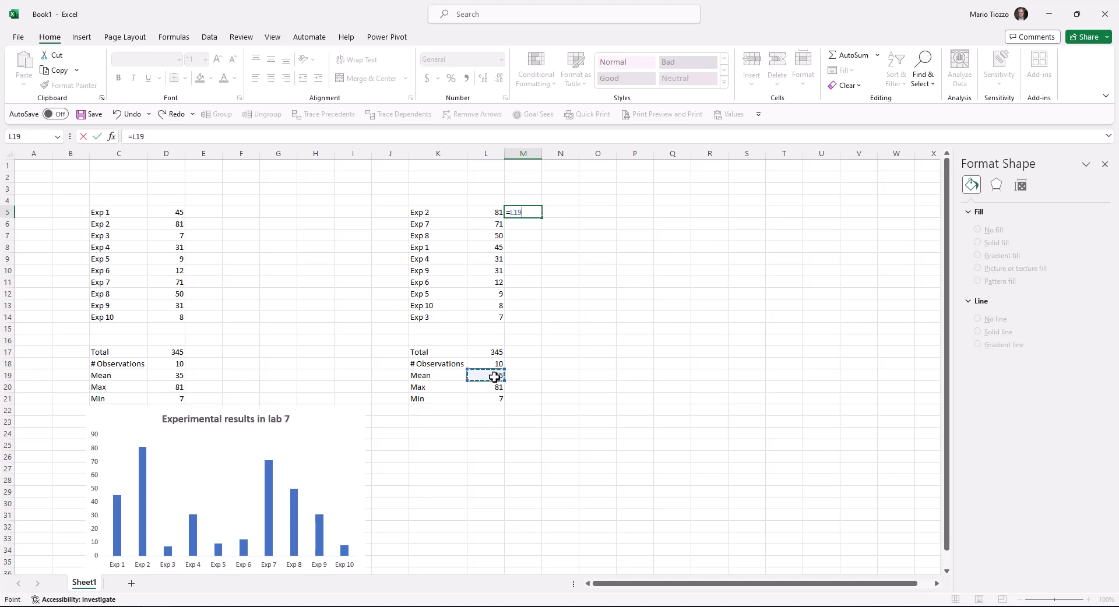
{"action": "key", "text": "Return"}
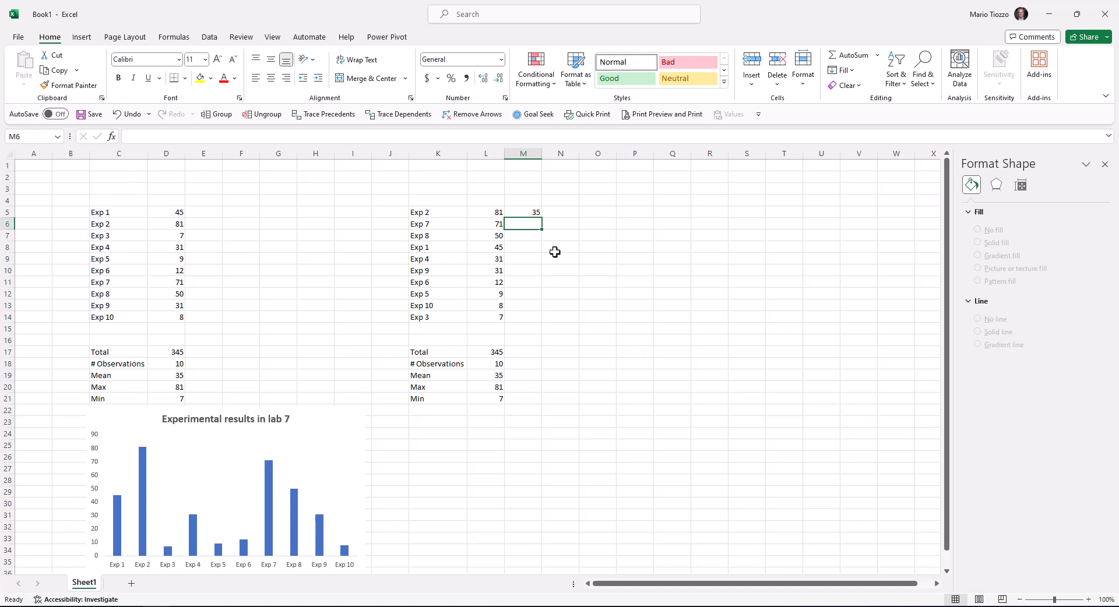
Step: Try filling the relative formula in M5 down through M14, and clear the copies in M6:M14
{"action": "left_click", "coordinate": [535, 214]}
{"action": "left_click_drag", "start_coordinate": [542, 219], "coordinate": [537, 324]}
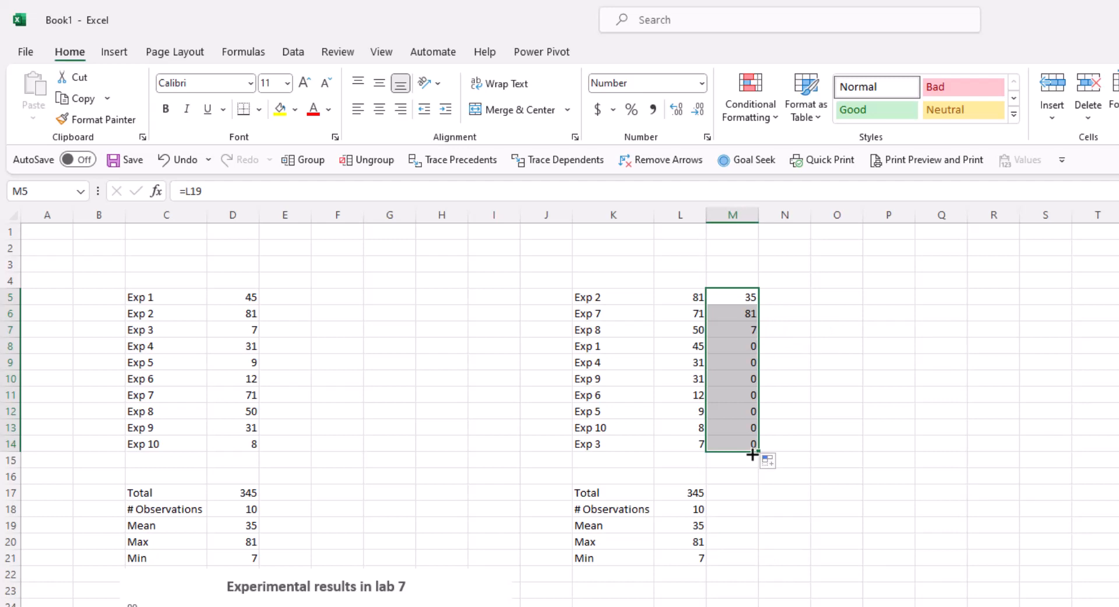
{"action": "left_click_drag", "start_coordinate": [739, 310], "coordinate": [743, 444]}
{"action": "key", "text": "Delete"}
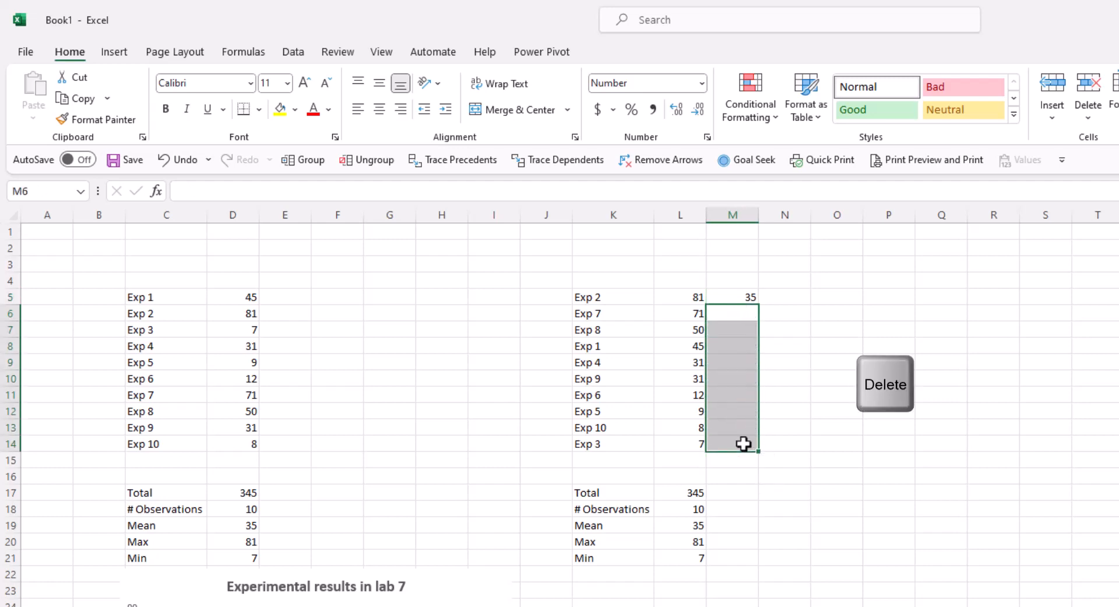
Step: Make the reference in cell M5 absolute so that its formula is =$L$19
{"action": "left_click", "coordinate": [743, 296]}
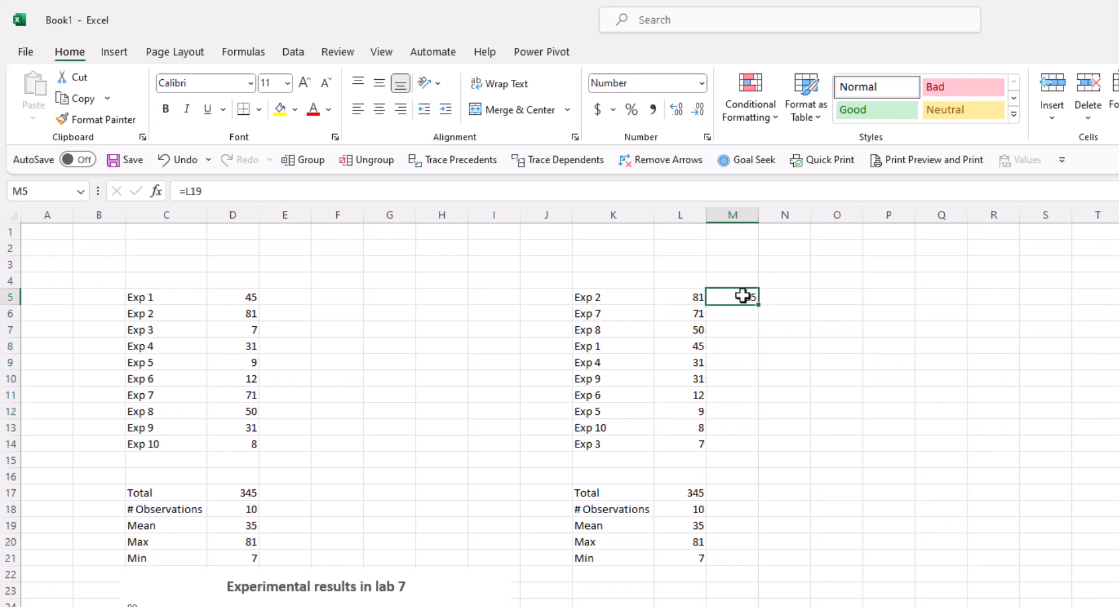
{"action": "left_click", "coordinate": [200, 191]}
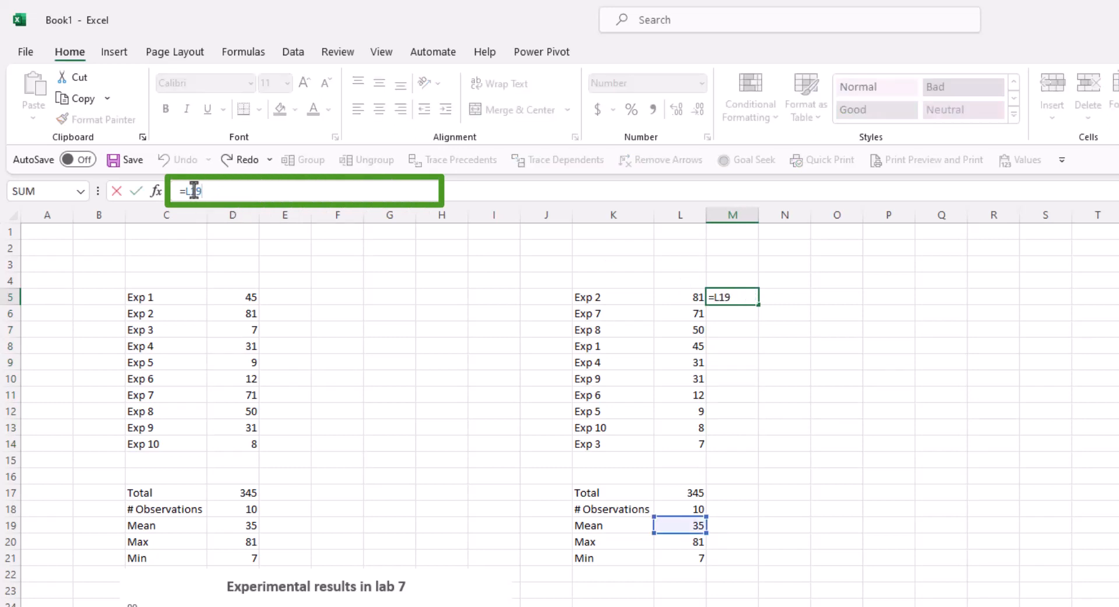
{"action": "left_click", "coordinate": [184, 191]}
{"action": "type", "text": "$"}
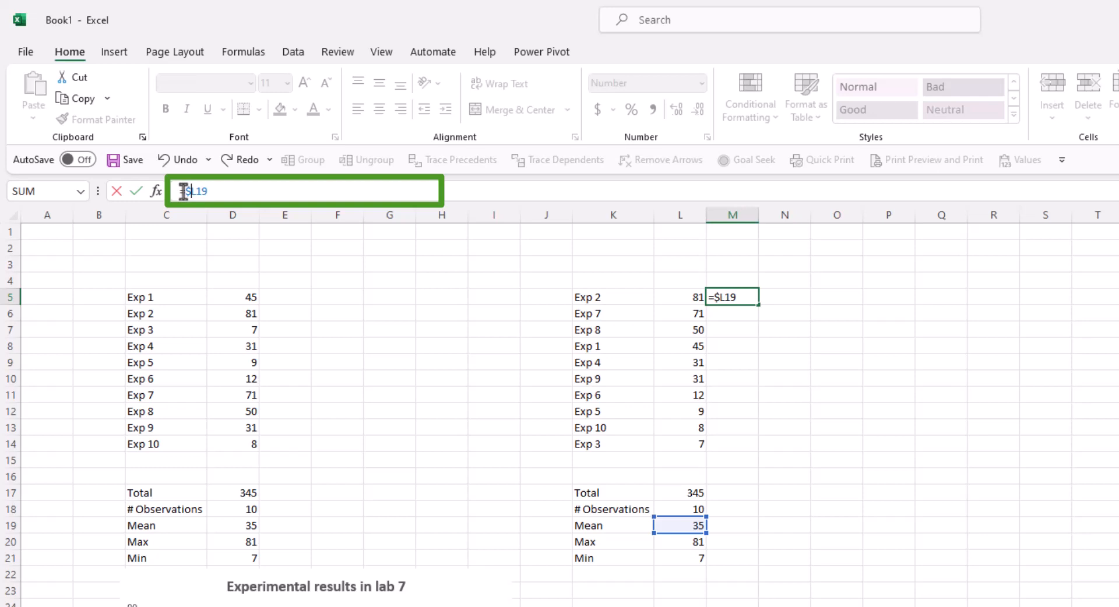
{"action": "left_click", "coordinate": [196, 189]}
{"action": "type", "text": "$"}
{"action": "key", "text": "F4"}
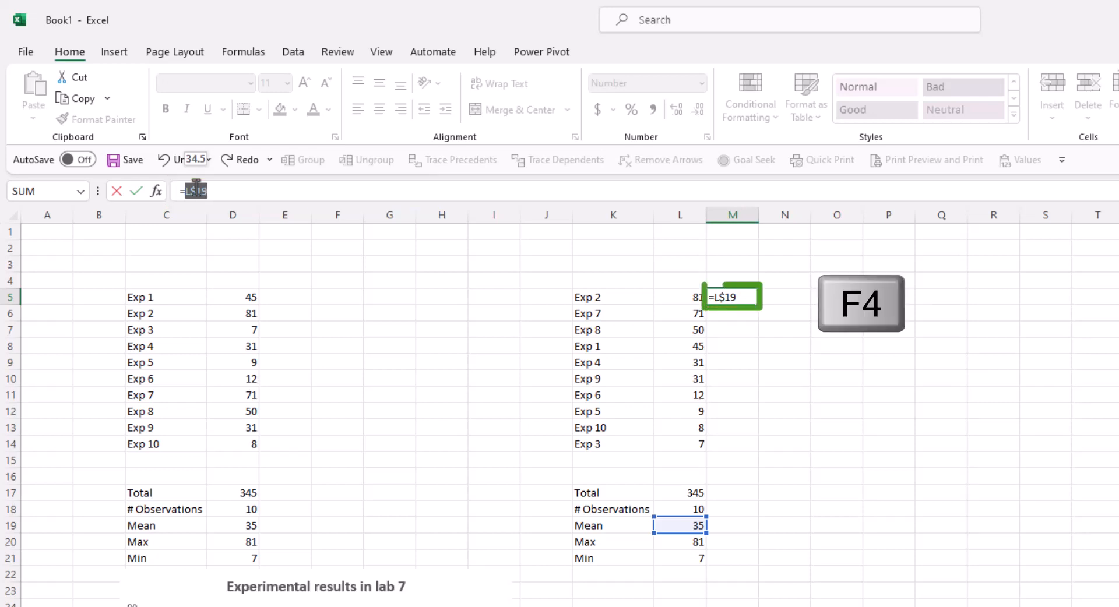
{"action": "key", "text": "F4"}
{"action": "key", "text": "F4"}
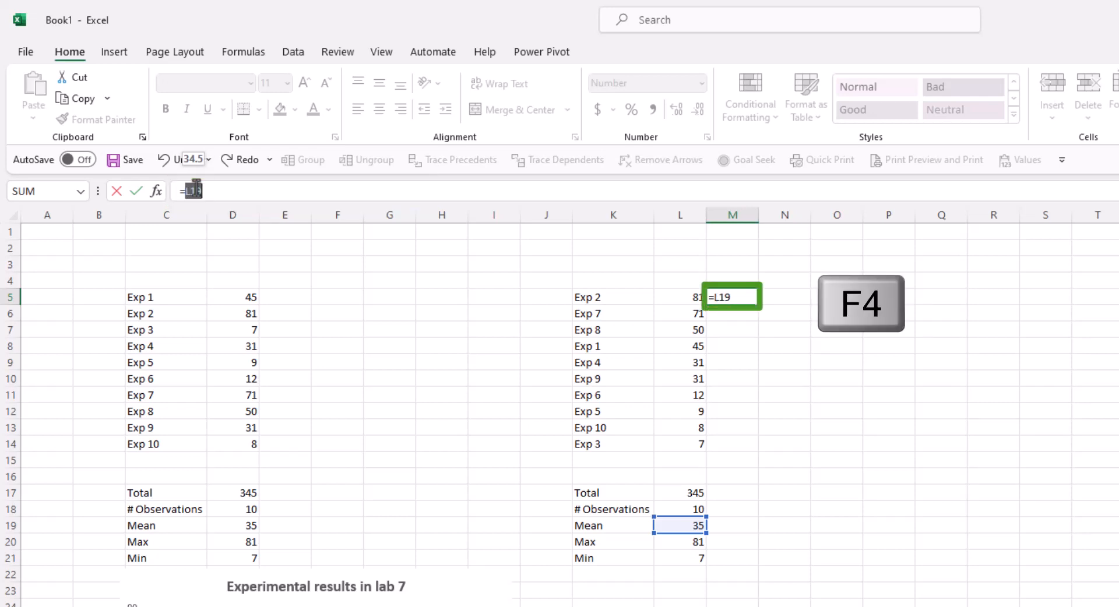
{"action": "key", "text": "F4"}
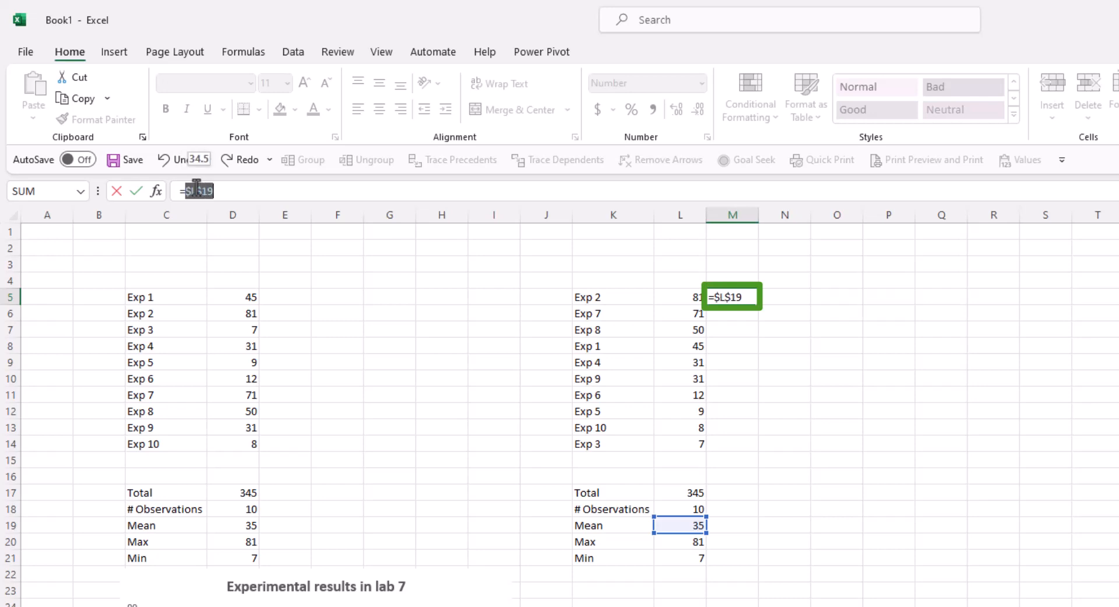
{"action": "key", "text": "Return"}
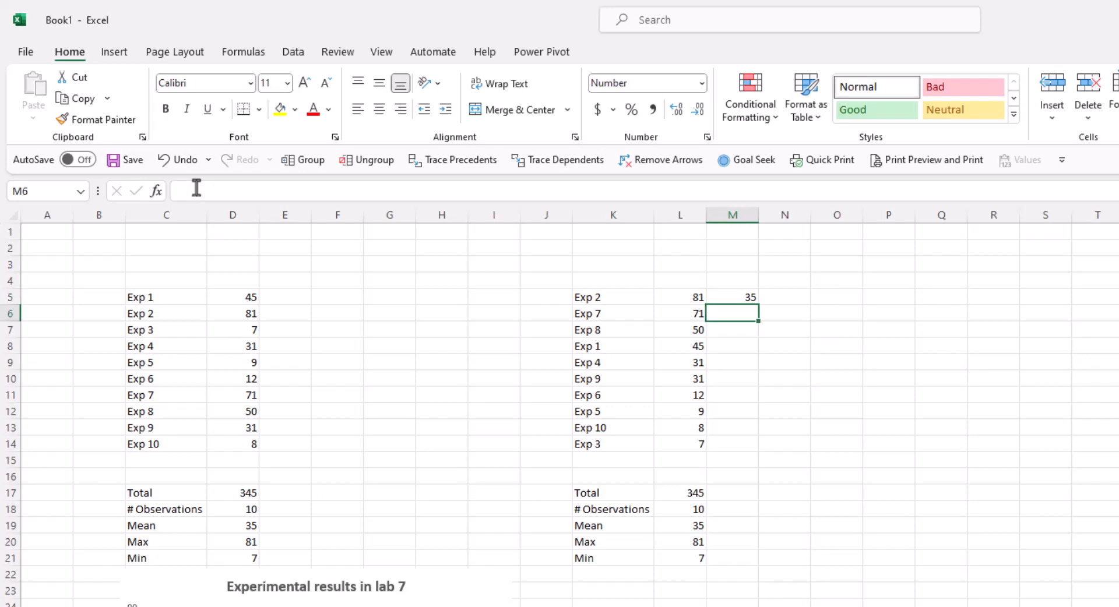
Step: Fill the absolute-reference formula from M5 down through M14 and check the formula in M14
{"action": "left_click", "coordinate": [752, 298]}
{"action": "left_click_drag", "start_coordinate": [757, 326], "coordinate": [736, 455]}
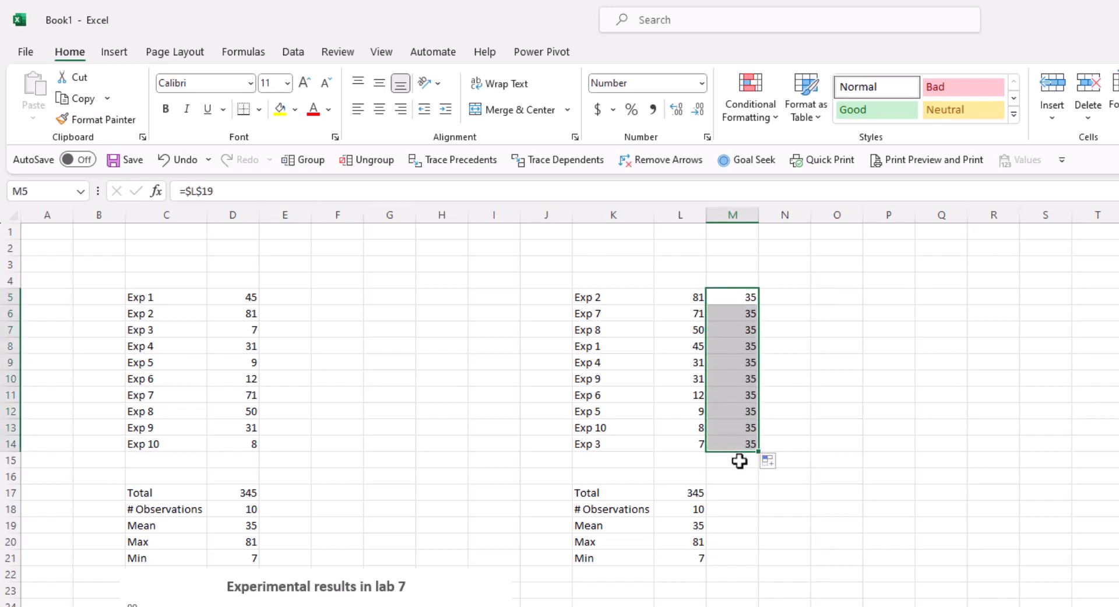
{"action": "double_click", "coordinate": [739, 443]}
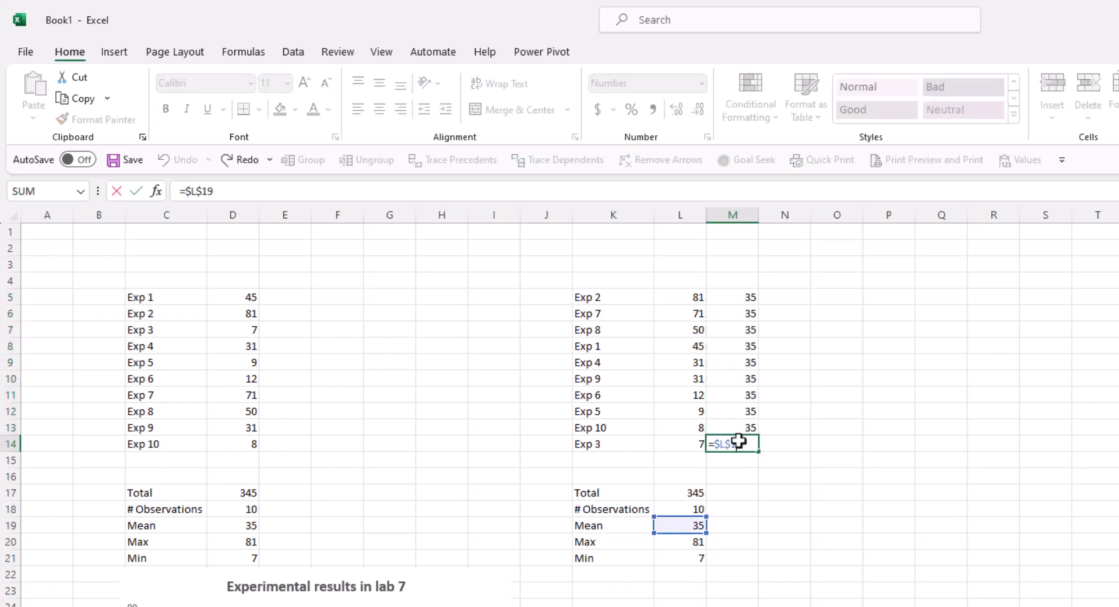
{"action": "key", "text": "Return"}
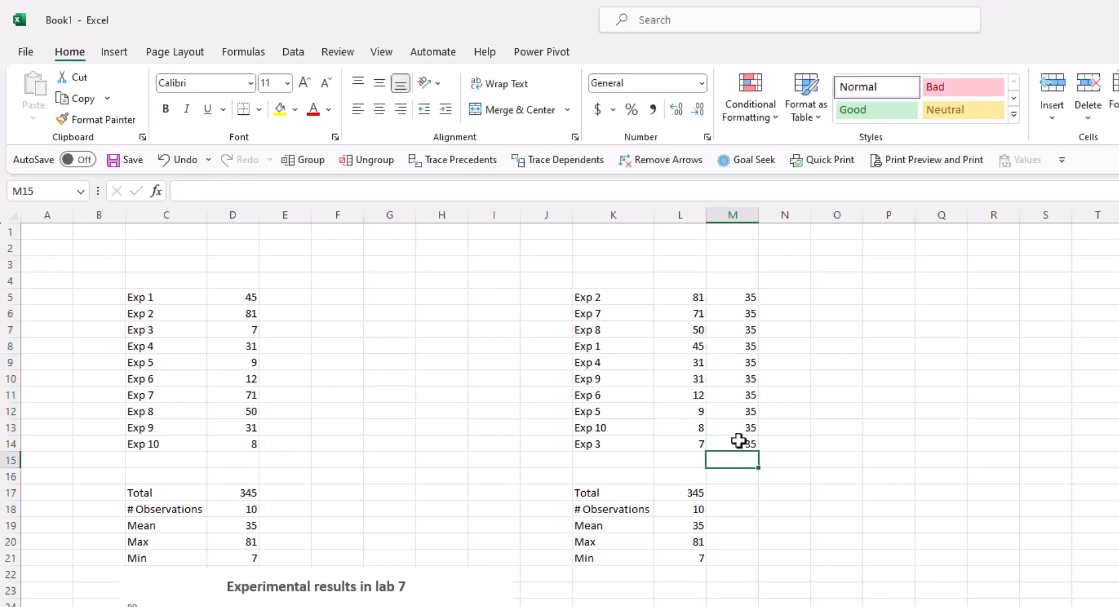
Step: Add the column headers "Results" in cell L4 and "Mean" in cell M4
{"action": "left_click", "coordinate": [686, 283]}
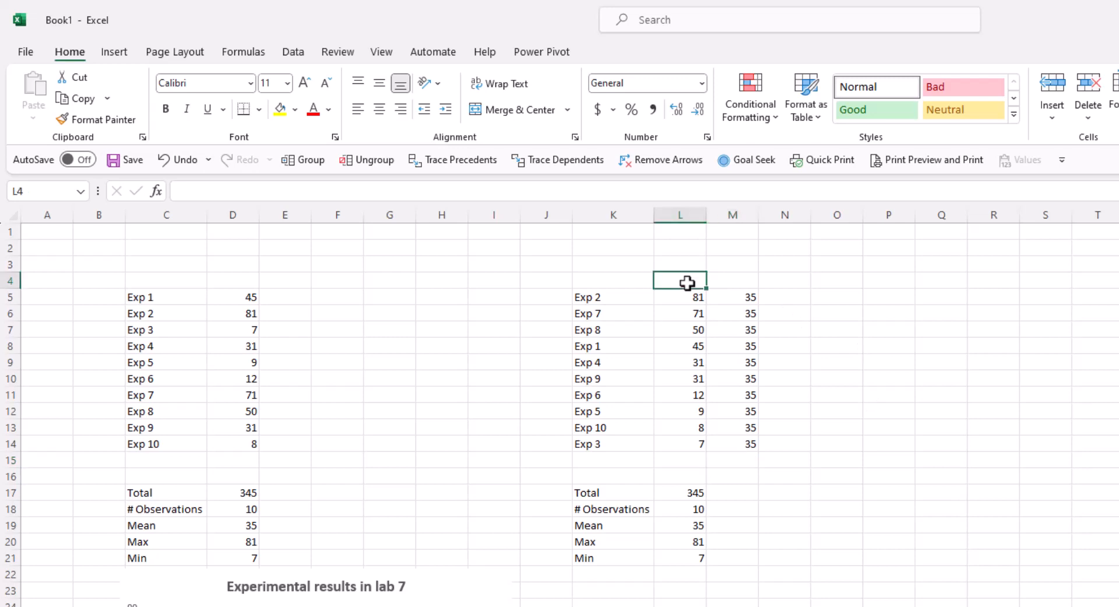
{"action": "type", "text": "Results"}
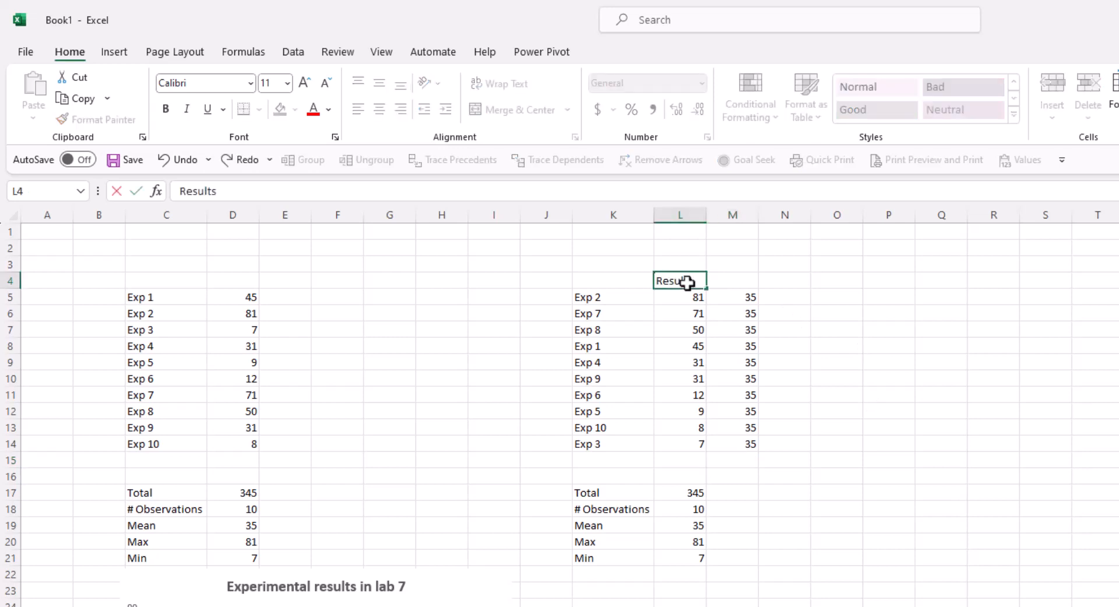
{"action": "key", "text": "Return"}
{"action": "key", "text": "Up"}
{"action": "key", "text": "Right"}
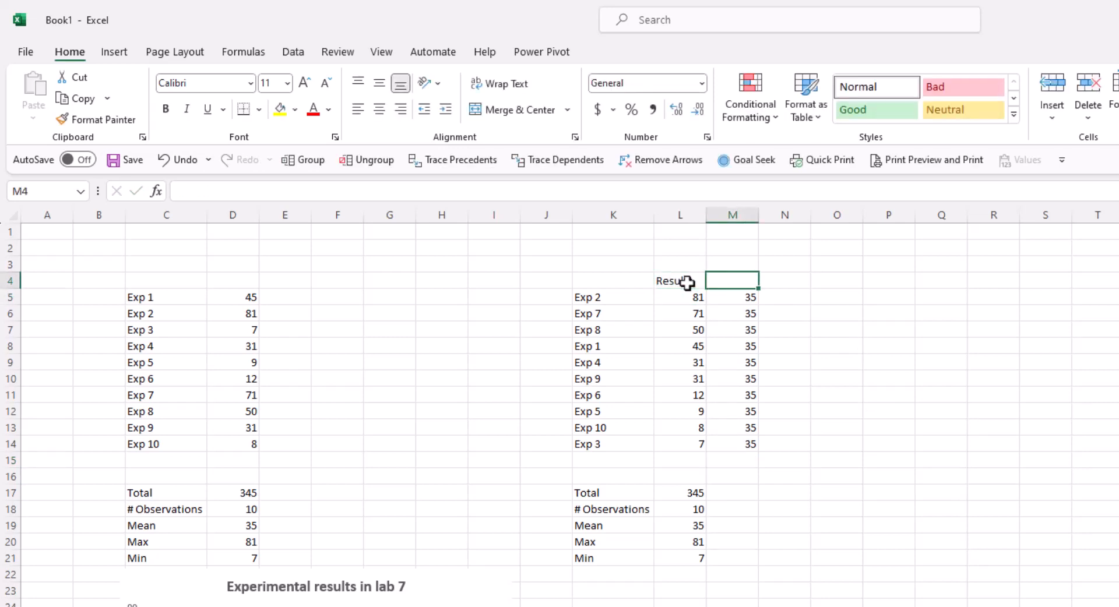
{"action": "type", "text": "Mean"}
{"action": "key", "text": "Return"}
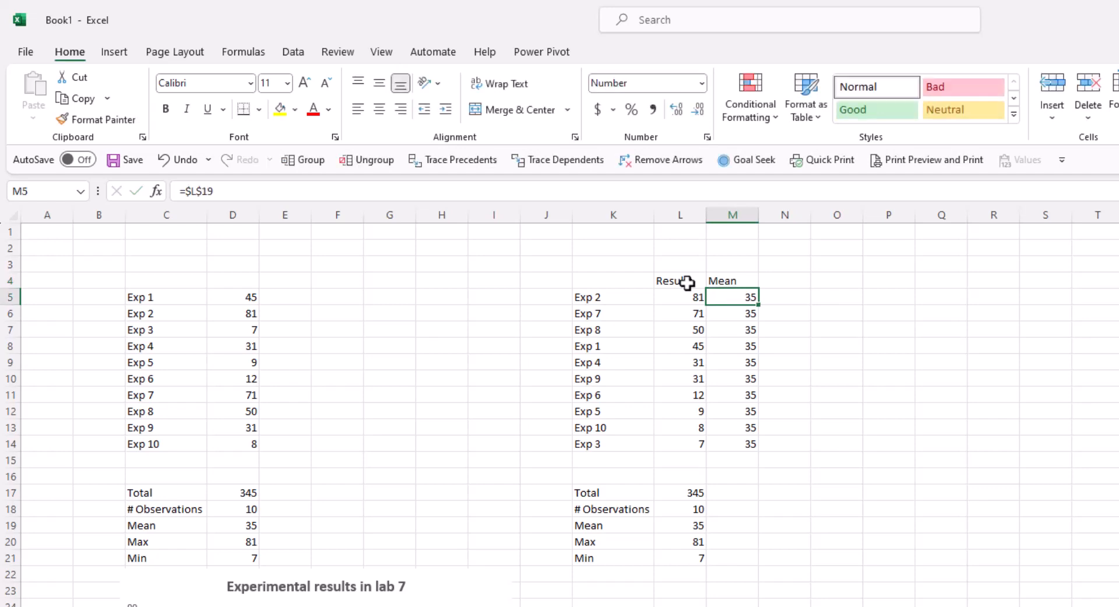
Step: Insert a 2-D clustered column chart from K4:M14 and place it beside the sorted data, over about columns O to V
{"action": "left_click_drag", "start_coordinate": [635, 283], "coordinate": [750, 447]}
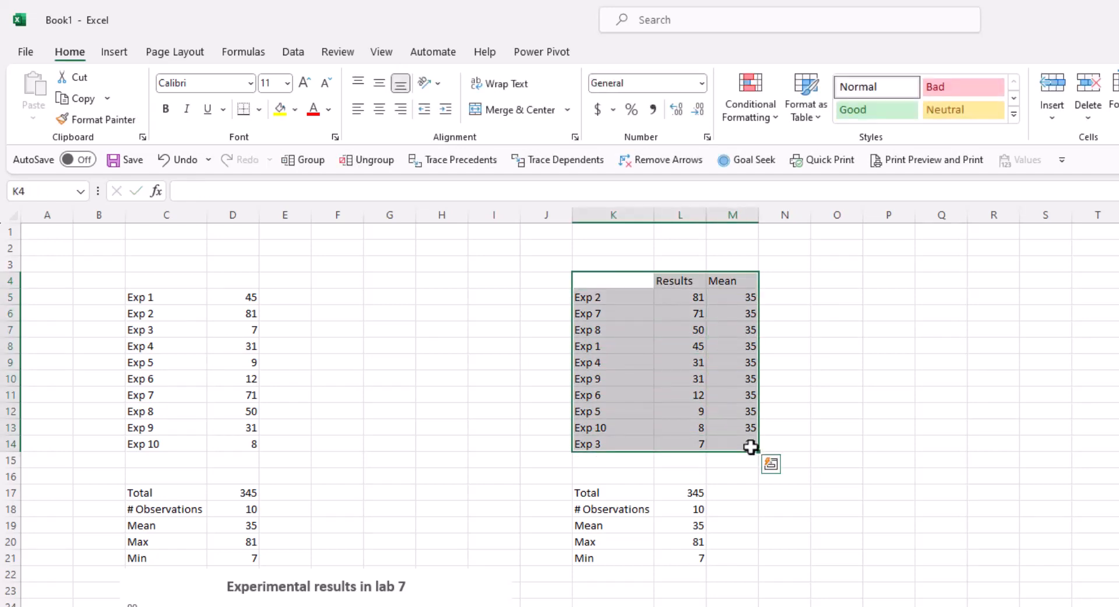
{"action": "left_click", "coordinate": [117, 53]}
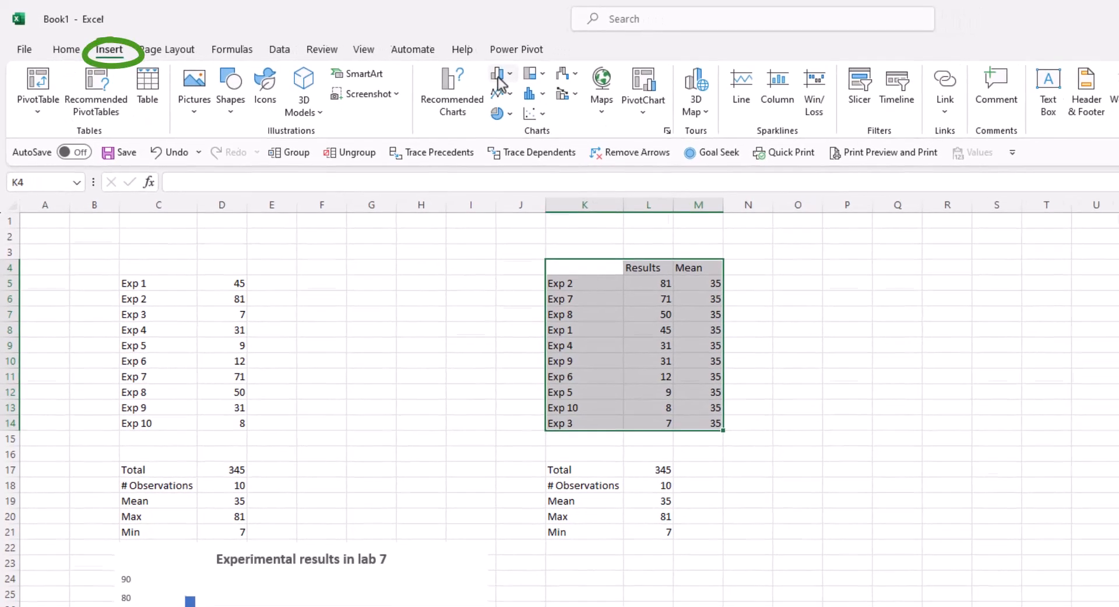
{"action": "left_click", "coordinate": [497, 74]}
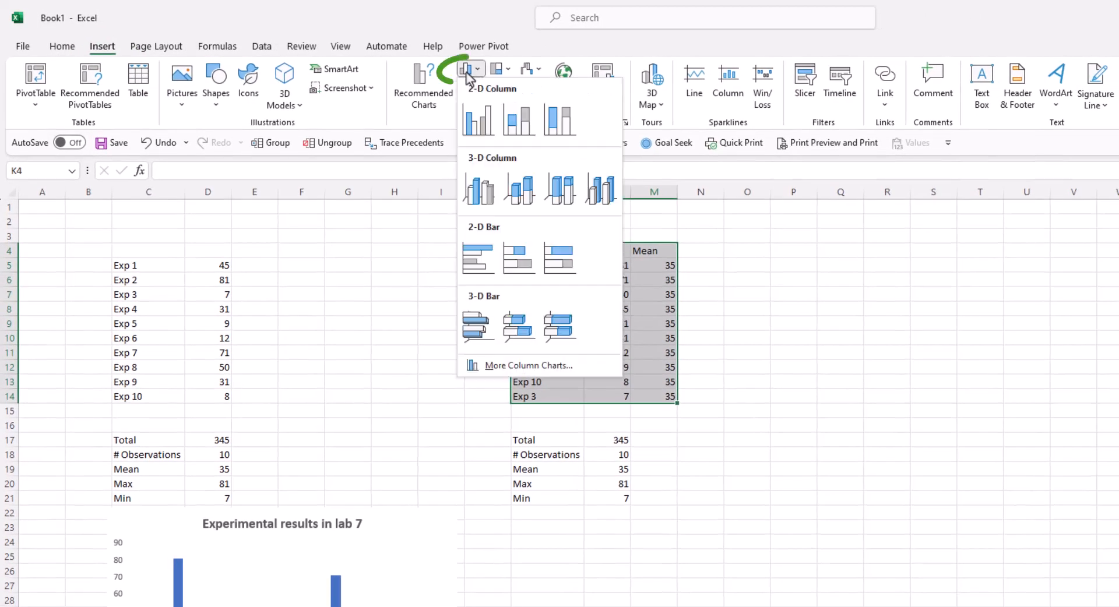
{"action": "left_click", "coordinate": [472, 121]}
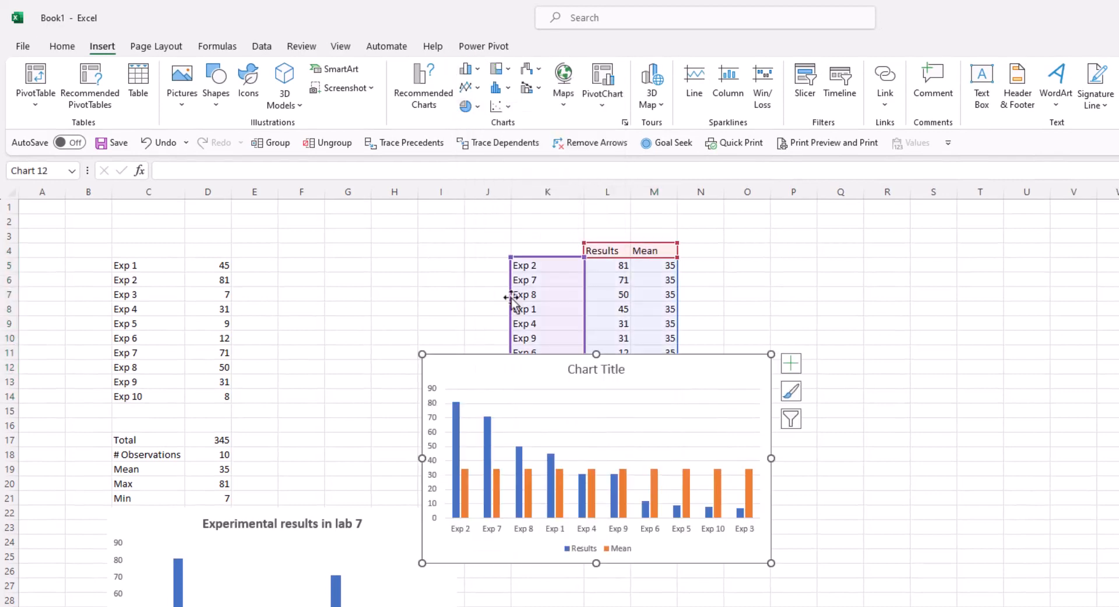
{"action": "left_click_drag", "start_coordinate": [458, 371], "coordinate": [764, 268]}
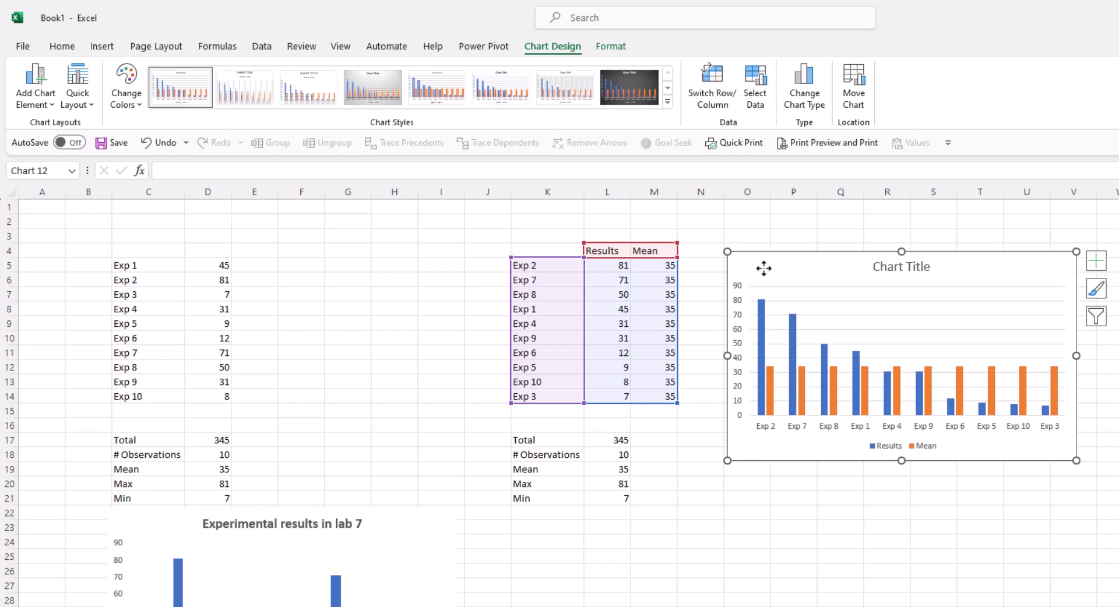
Step: Change the chart type of the Mean series in the new chart to a line, keeping Results as clustered columns
{"action": "left_click", "coordinate": [864, 390]}
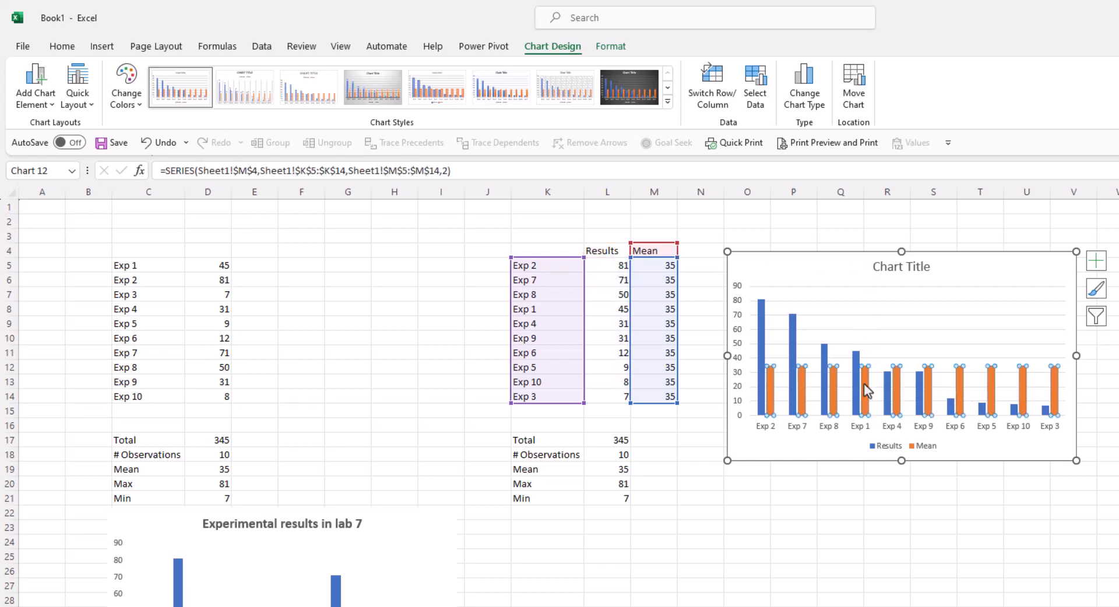
{"action": "right_click", "coordinate": [865, 385]}
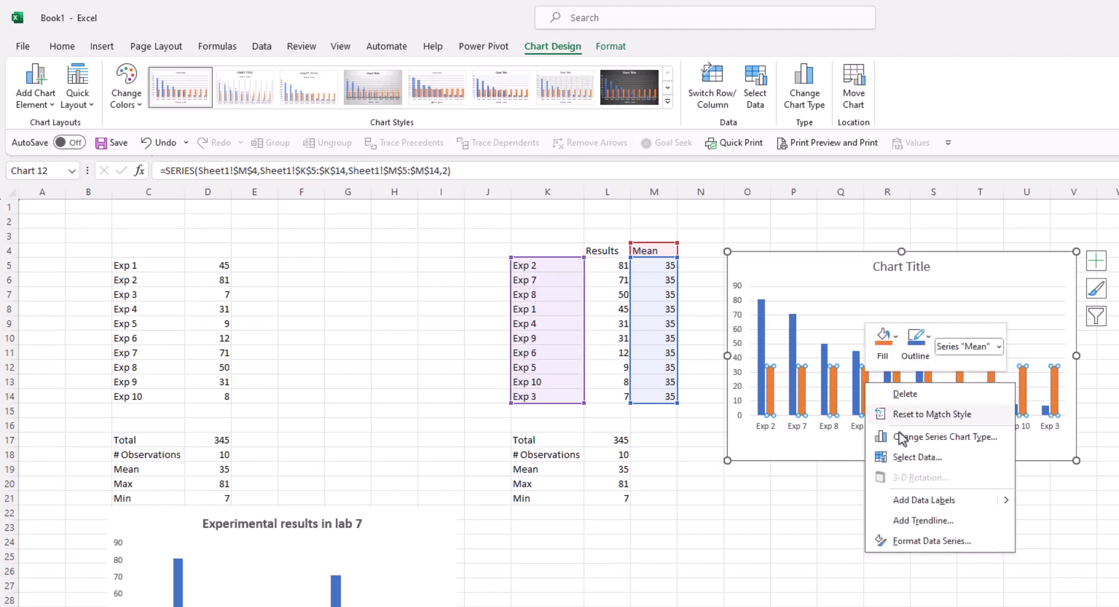
{"action": "left_click", "coordinate": [903, 443]}
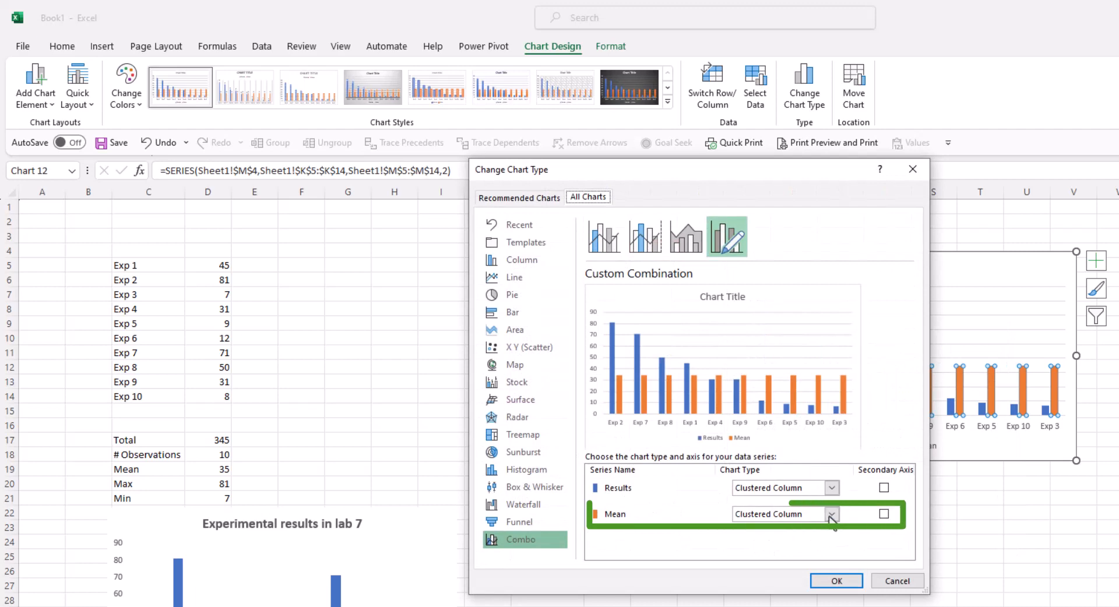
{"action": "left_click", "coordinate": [831, 516]}
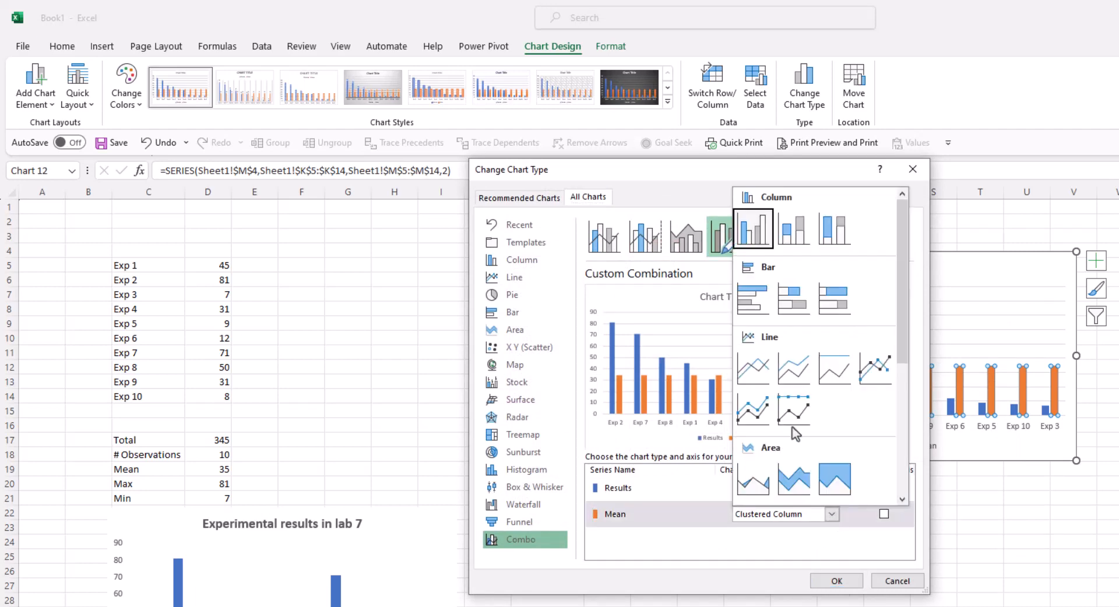
{"action": "left_click", "coordinate": [763, 369]}
{"action": "left_click", "coordinate": [836, 581]}
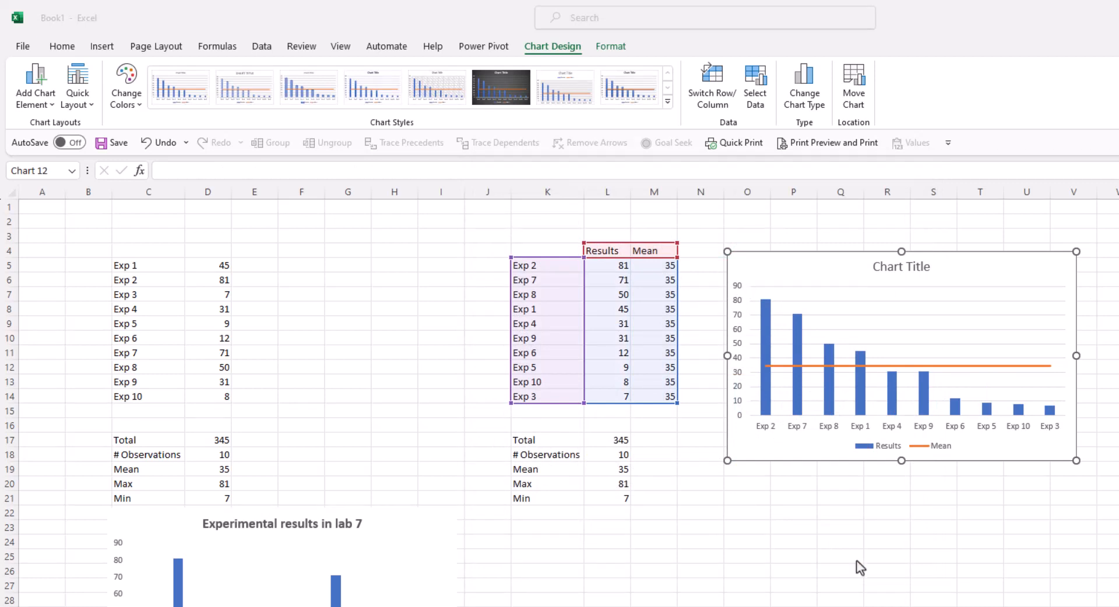
Step: Color the Mean line in the new chart black
{"action": "left_click", "coordinate": [960, 366]}
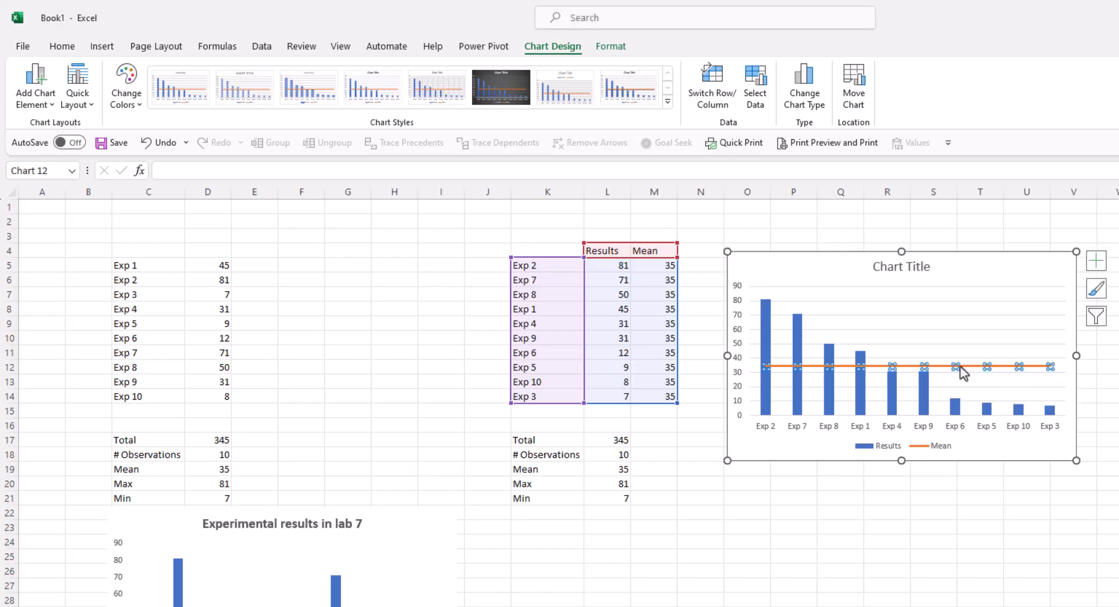
{"action": "double_click", "coordinate": [960, 366]}
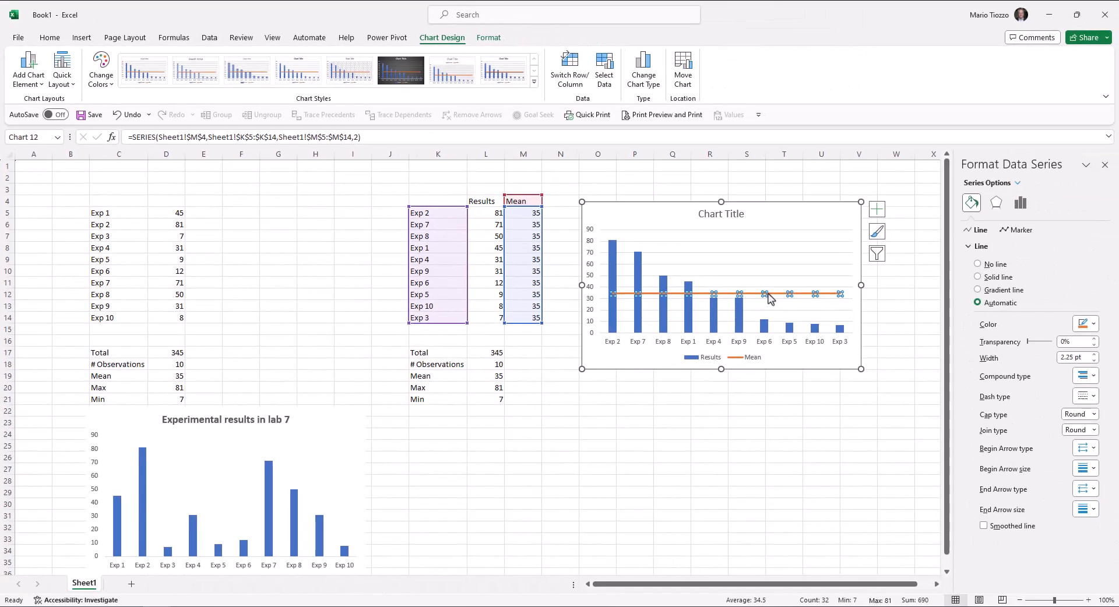
{"action": "left_click", "coordinate": [1094, 324]}
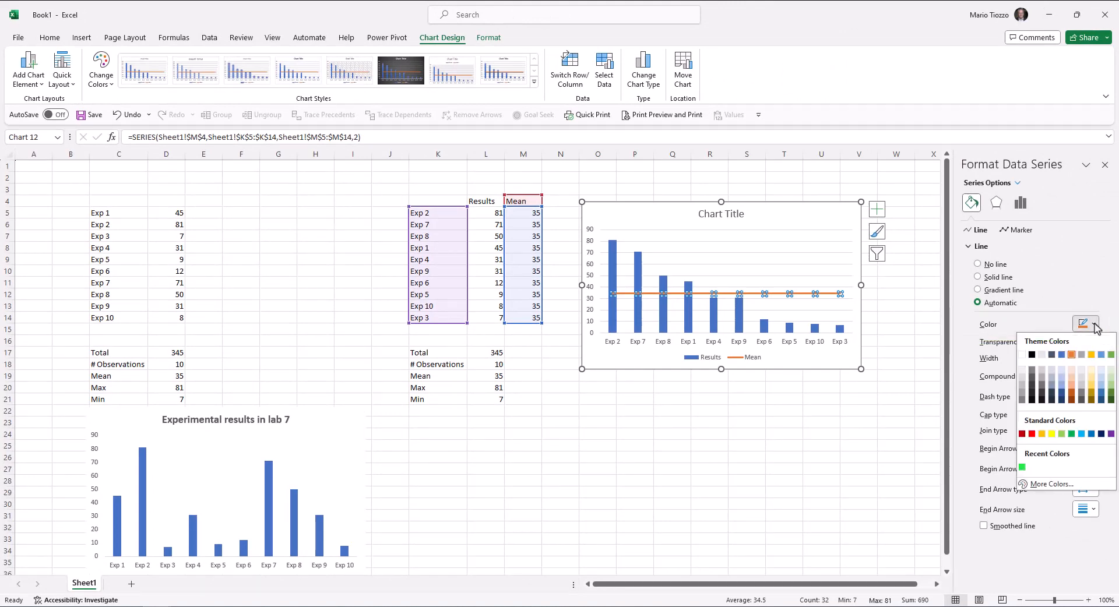
{"action": "left_click", "coordinate": [1032, 355]}
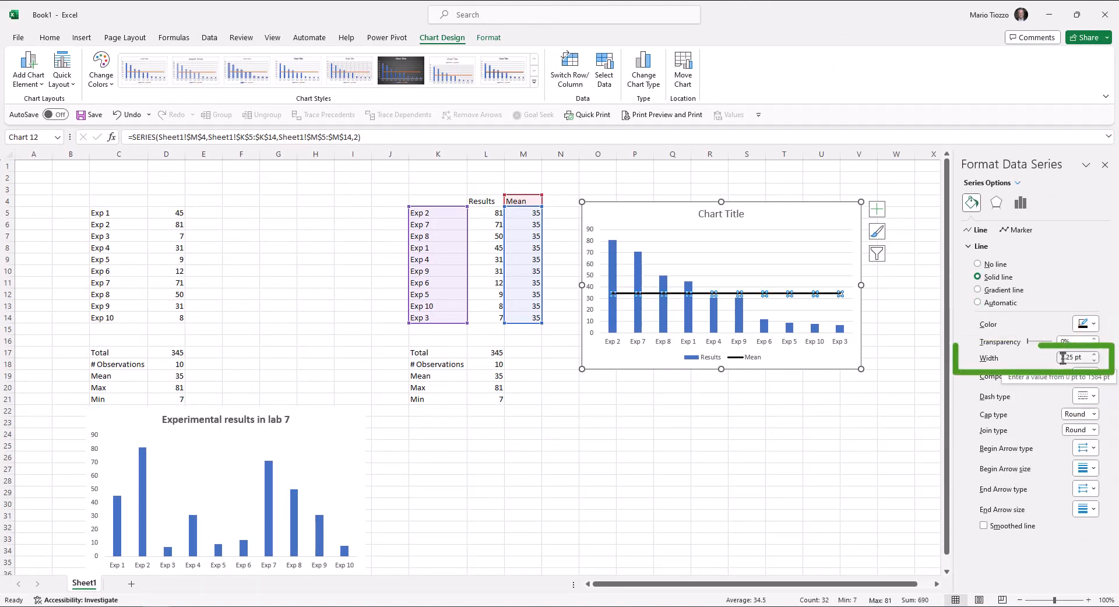
Step: Set the Mean line's width to 1.25 pt and its dash type to Round Dot
{"action": "left_click", "coordinate": [1061, 358]}
{"action": "key", "text": "BackSpace"}
{"action": "type", "text": "1"}
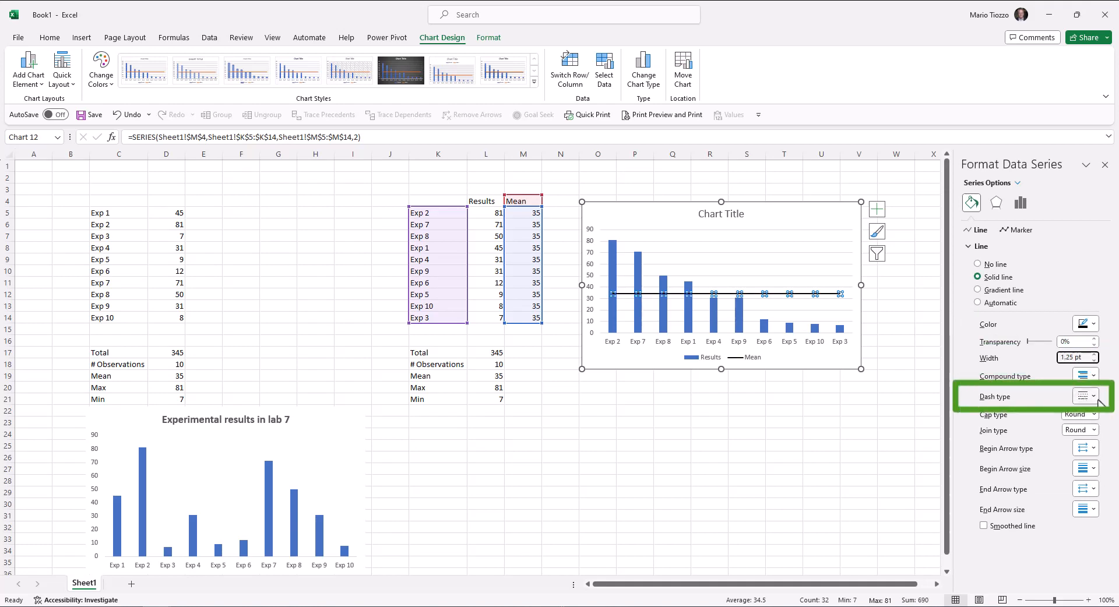
{"action": "left_click", "coordinate": [1096, 398]}
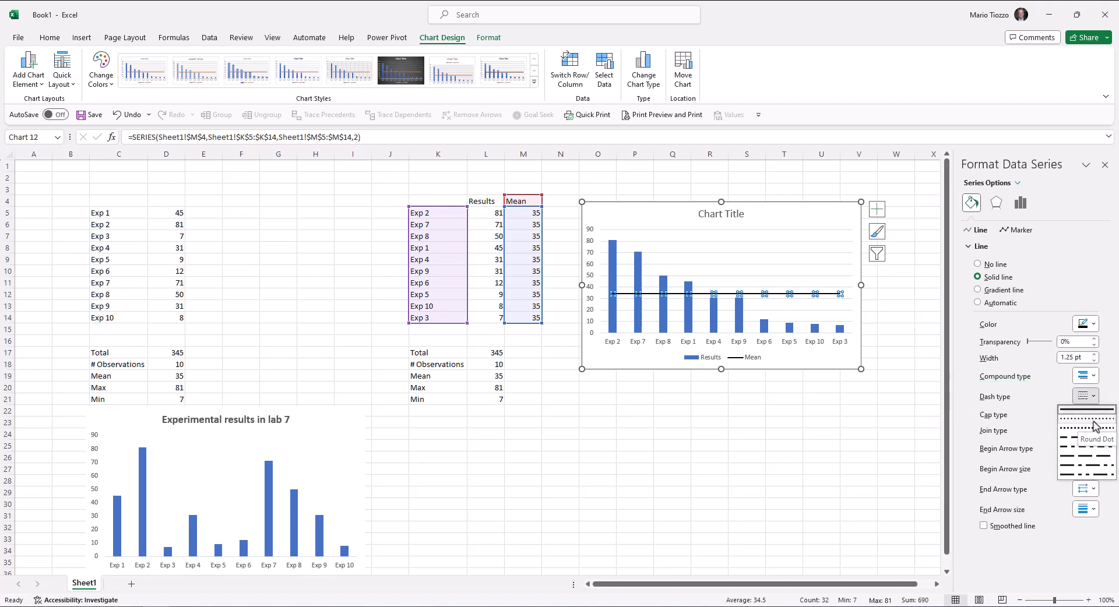
{"action": "left_click", "coordinate": [1094, 427]}
{"action": "left_click", "coordinate": [822, 435]}
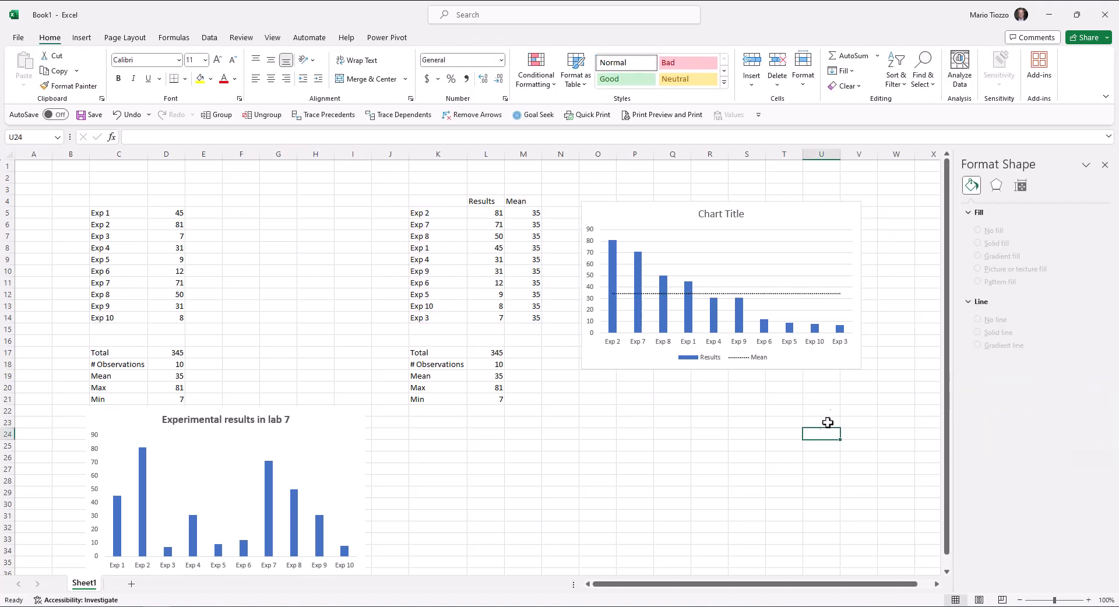
Step: Delete the horizontal gridlines from the new chart
{"action": "left_click", "coordinate": [816, 271]}
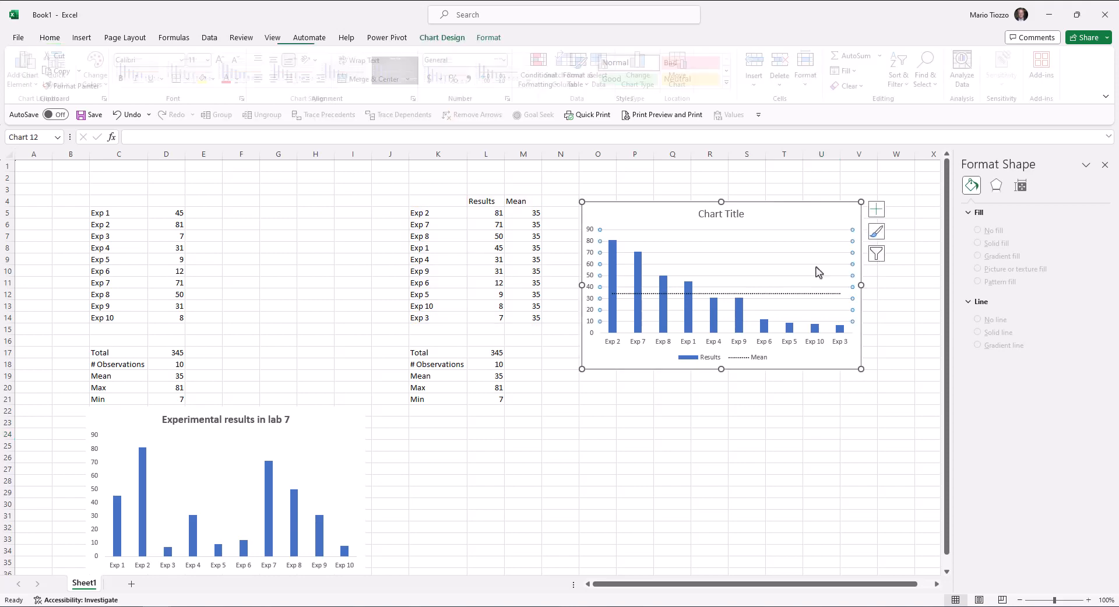
{"action": "key", "text": "Delete"}
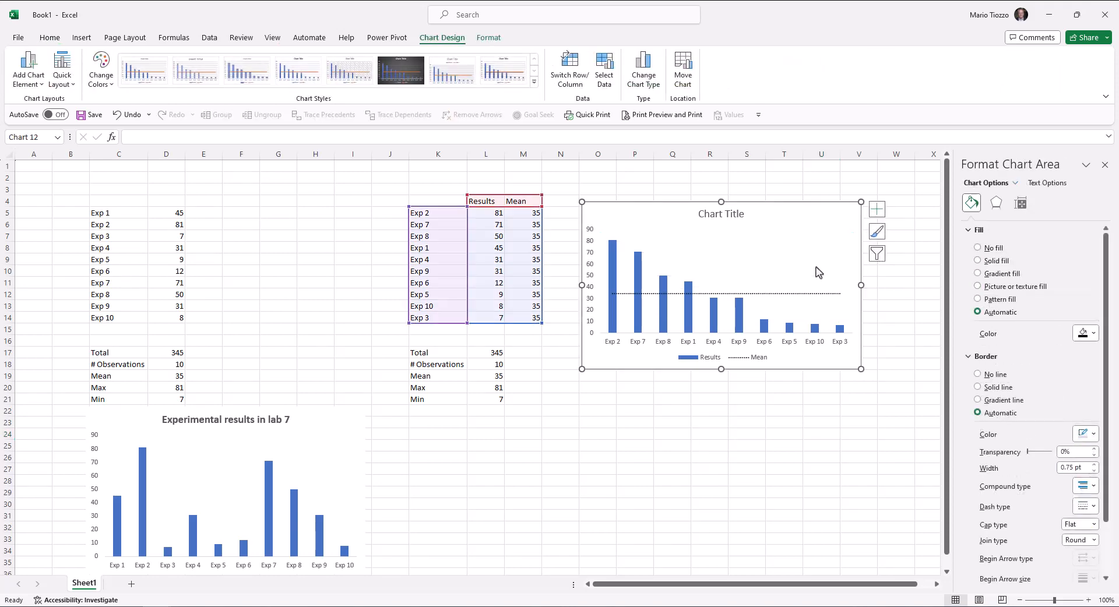
Step: Title the new chart "4 out of 10 lab 7 results were above the mean" and make the title bold
{"action": "left_click", "coordinate": [721, 214]}
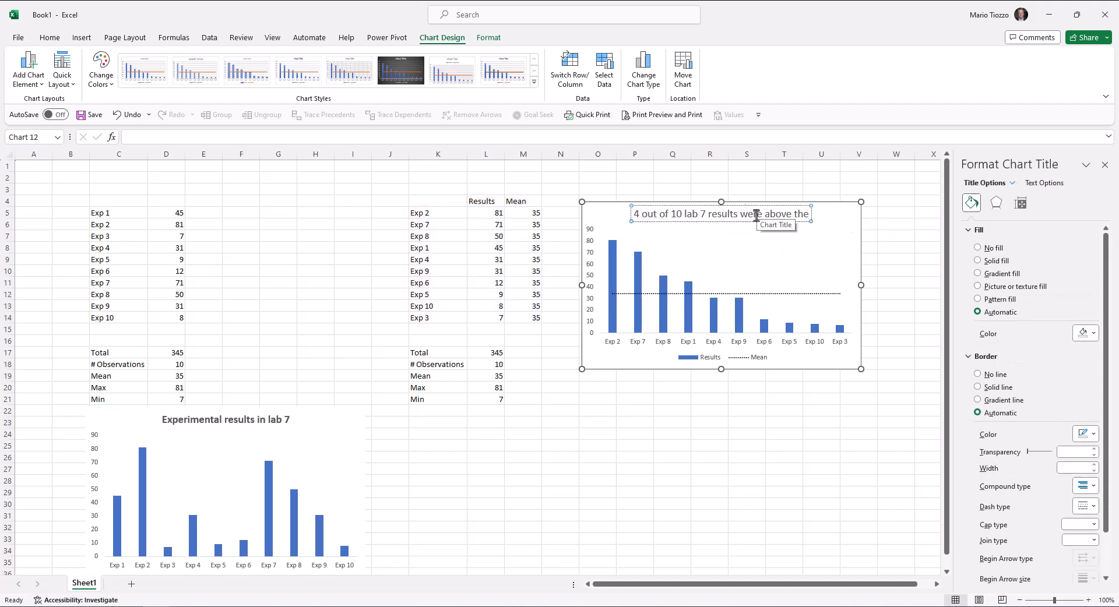
{"action": "type", "text": "mean"}
{"action": "key", "text": "Escape"}
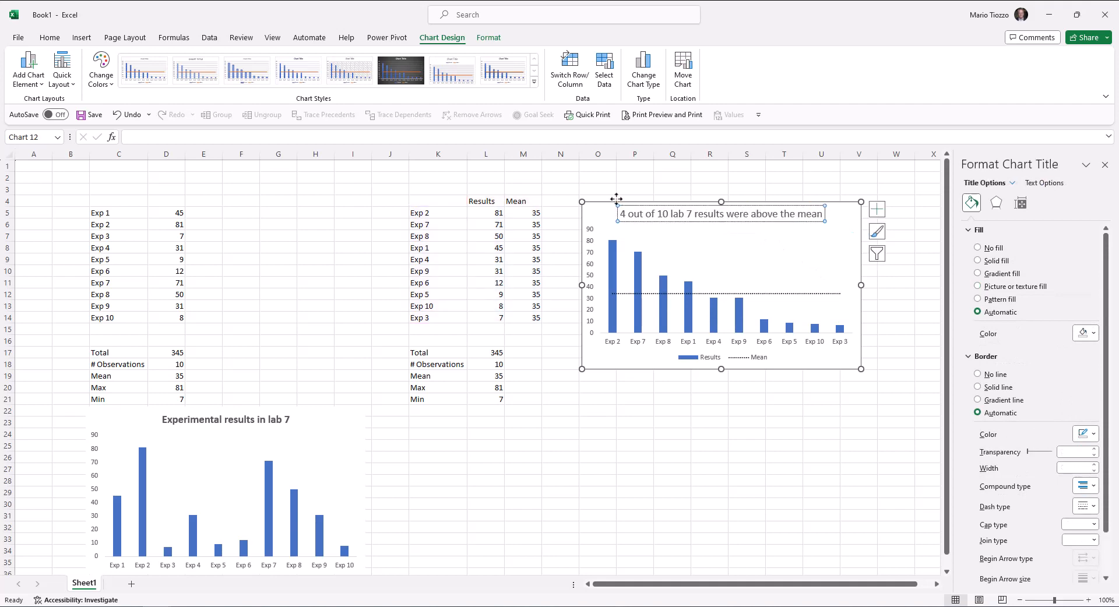
{"action": "left_click", "coordinate": [56, 39]}
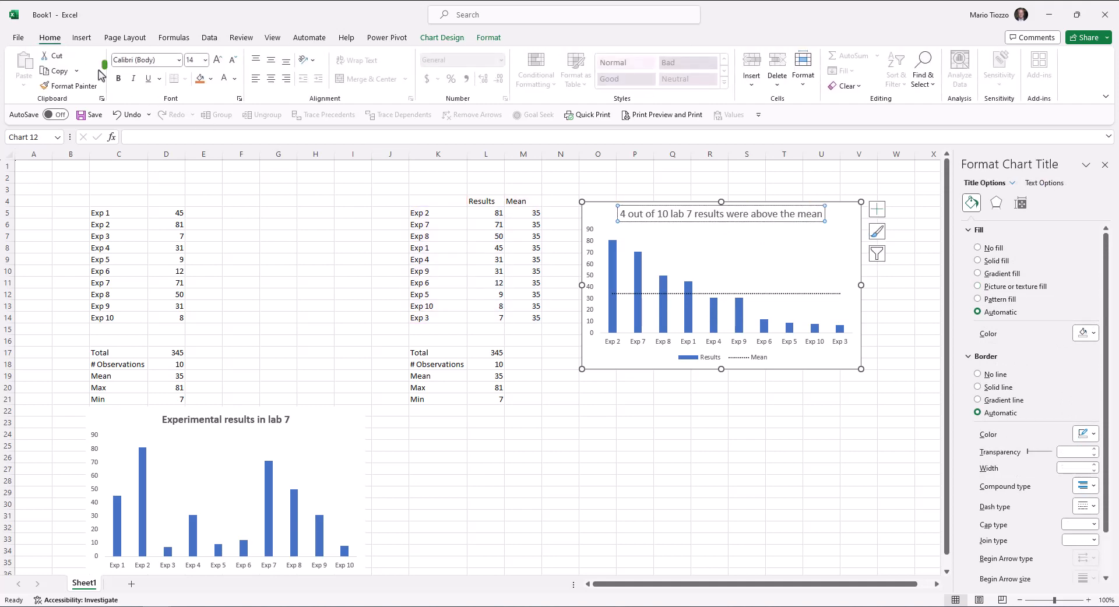
{"action": "left_click", "coordinate": [119, 80]}
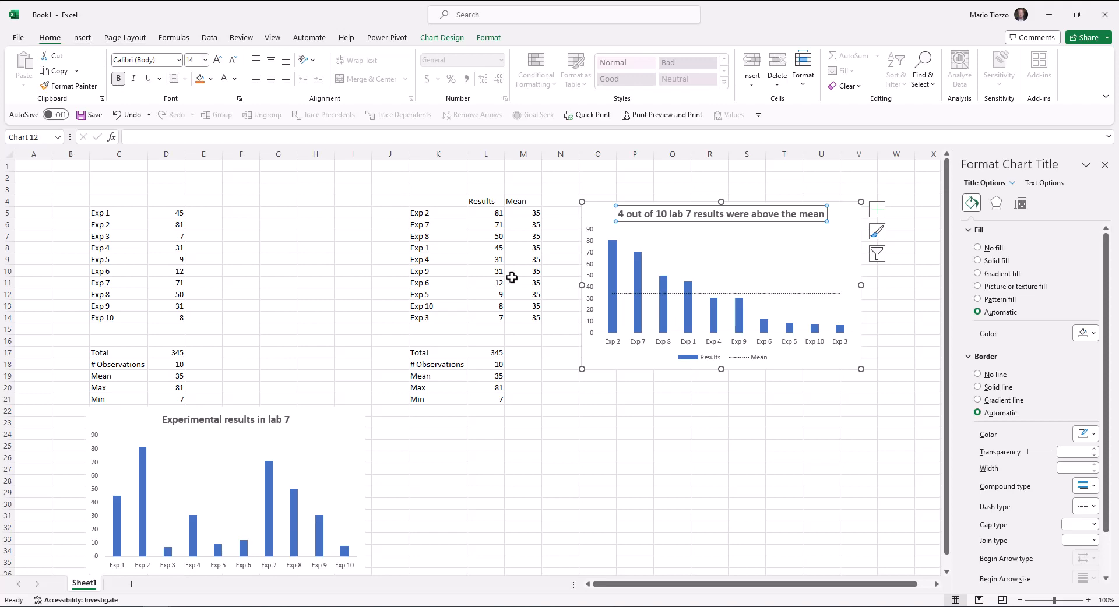
Step: Fill all columns of the Results series in the new chart with light gray
{"action": "left_click", "coordinate": [764, 327]}
{"action": "left_click", "coordinate": [1088, 348]}
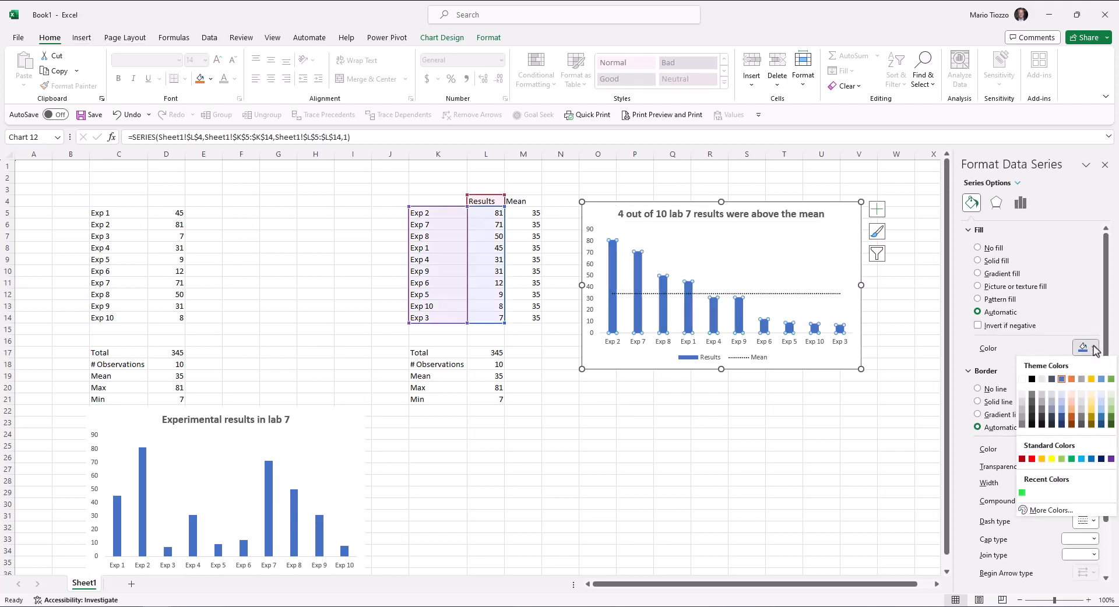
{"action": "left_click", "coordinate": [1022, 402]}
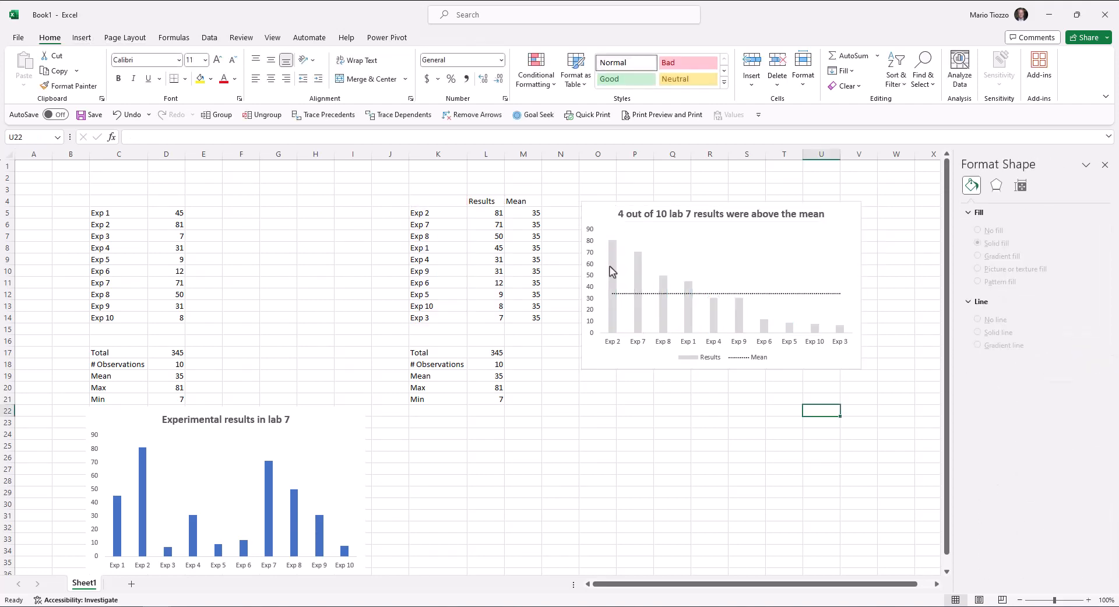
Step: Fill the individual Exp 2 and Exp 7 columns of the new chart with the blue theme color
{"action": "left_click", "coordinate": [612, 272]}
{"action": "left_click", "coordinate": [612, 273]}
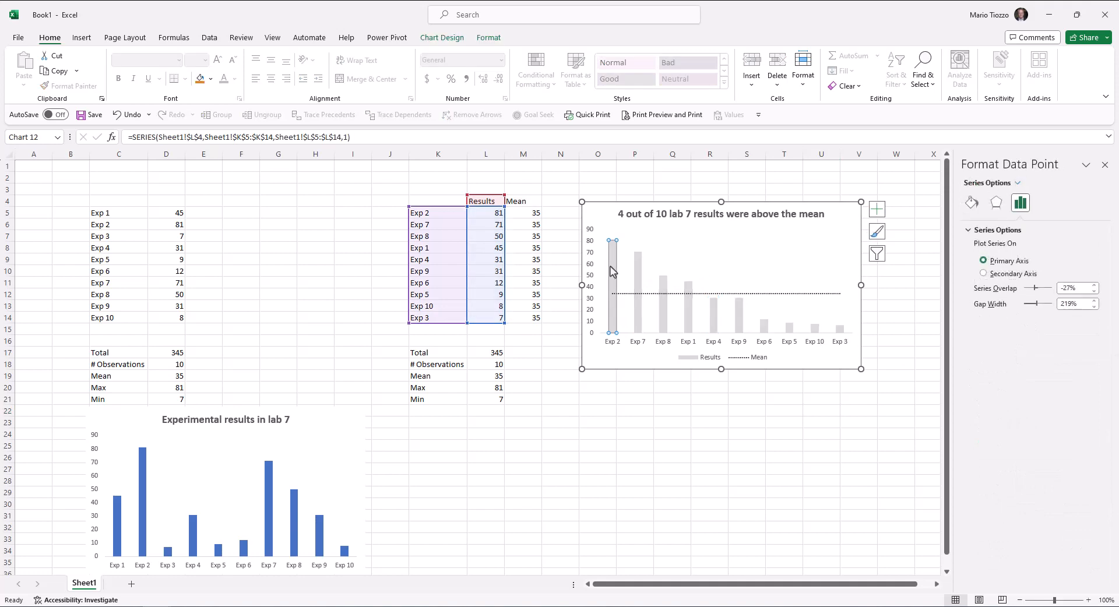
{"action": "left_click", "coordinate": [972, 208]}
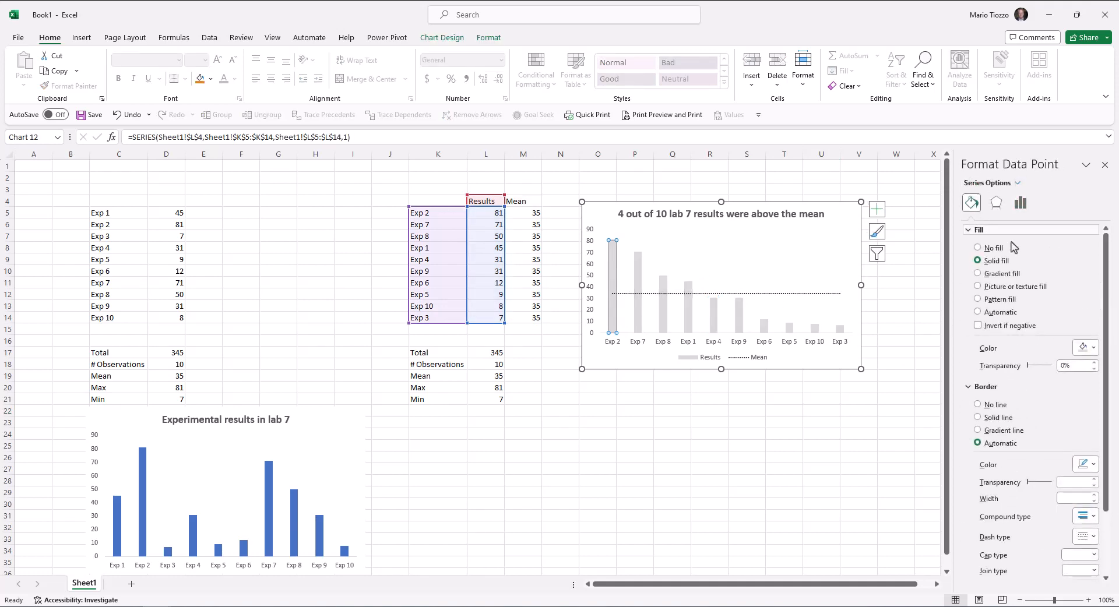
{"action": "left_click", "coordinate": [1098, 351]}
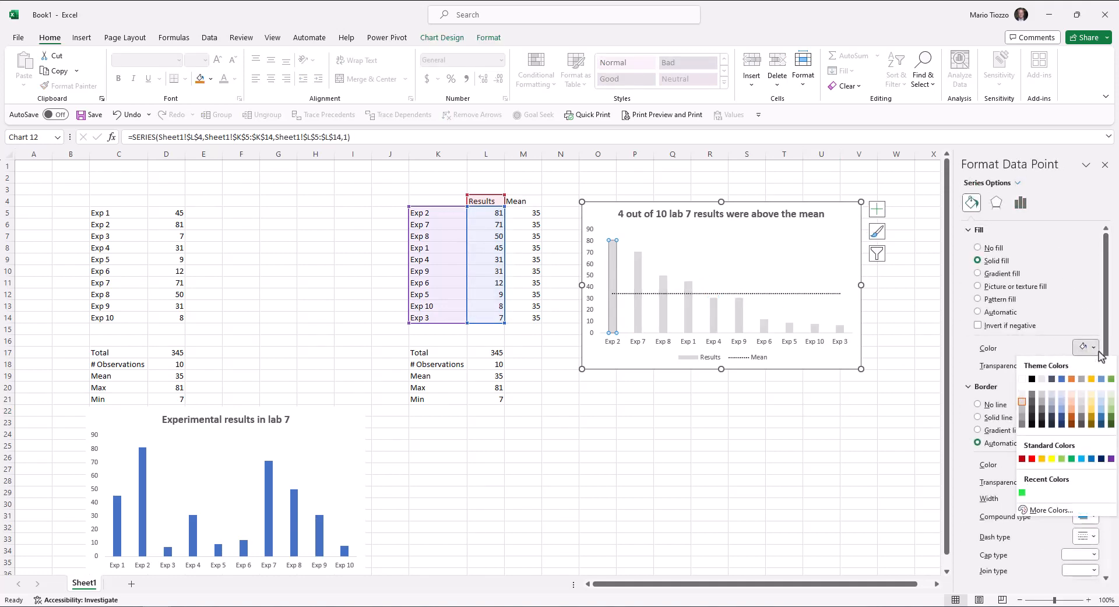
{"action": "left_click", "coordinate": [1061, 379]}
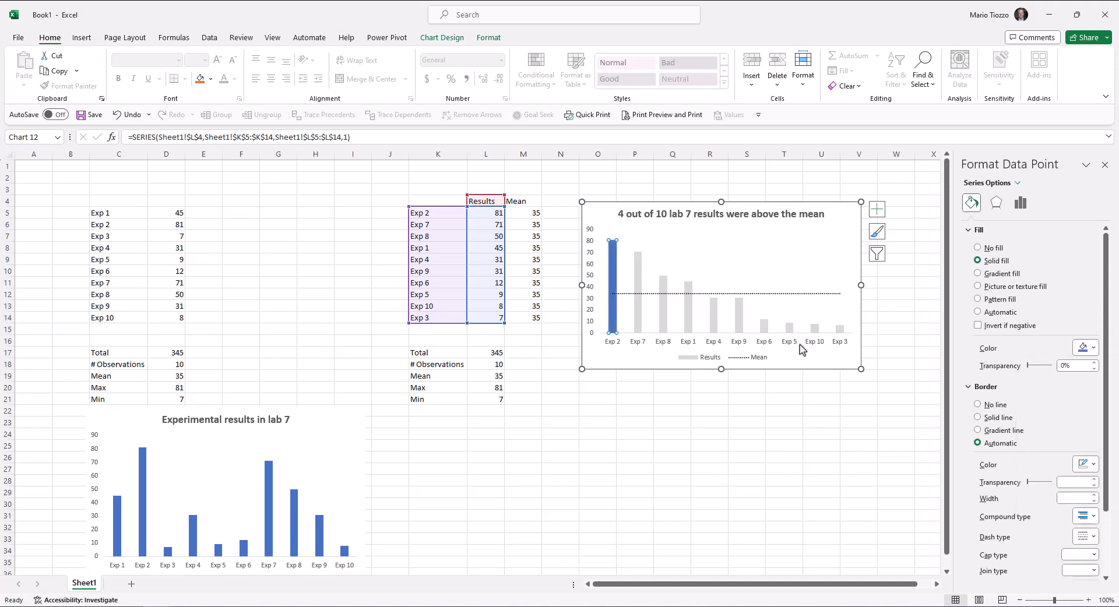
{"action": "left_click", "coordinate": [639, 280]}
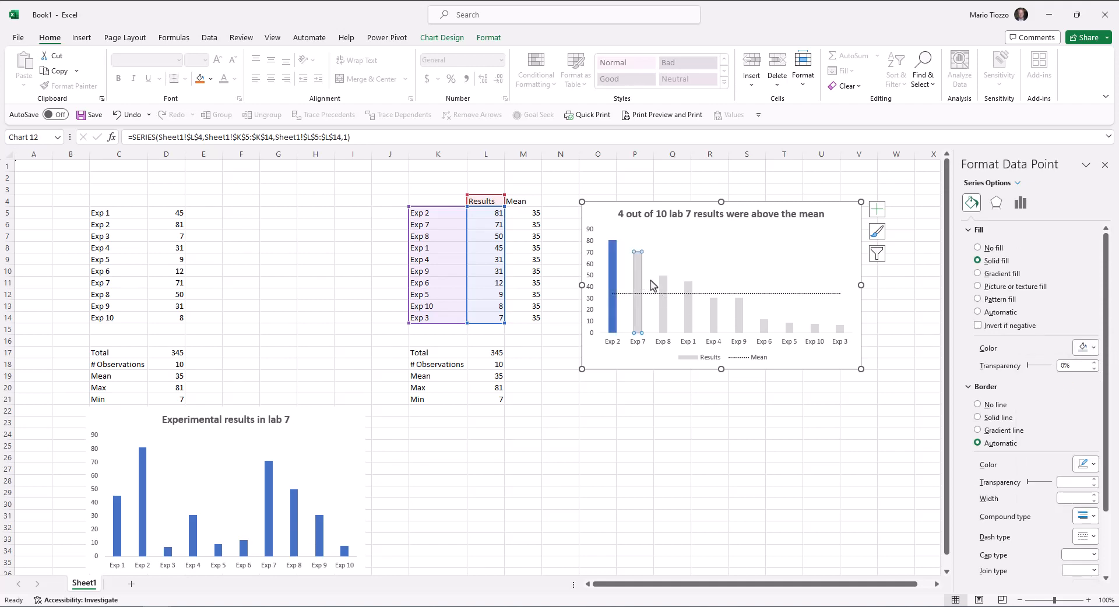
{"action": "left_click", "coordinate": [1094, 350]}
{"action": "left_click", "coordinate": [1062, 378]}
Step: Fill the individual Exp 8 and Exp 1 columns with the same blue theme color and deselect the chart
{"action": "left_click", "coordinate": [664, 291]}
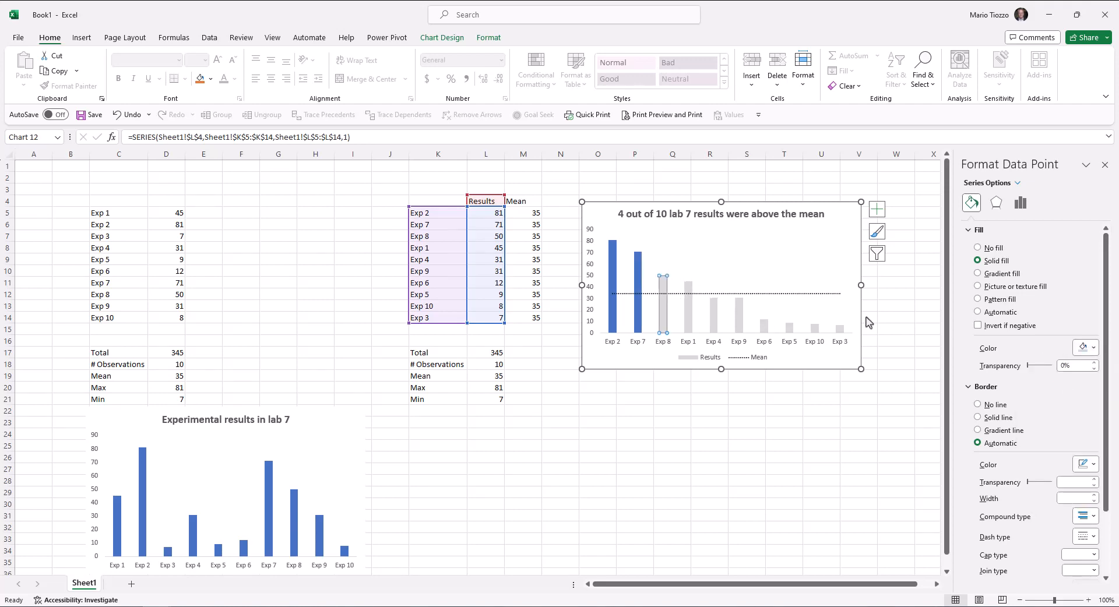
{"action": "left_click", "coordinate": [1091, 348]}
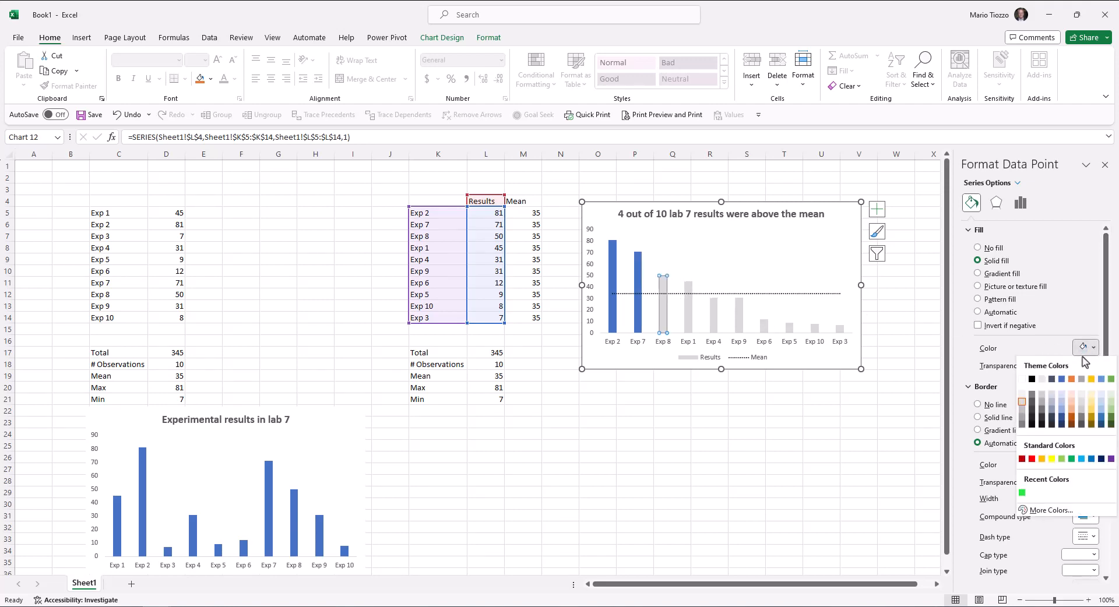
{"action": "left_click", "coordinate": [1062, 379]}
{"action": "left_click", "coordinate": [689, 290]}
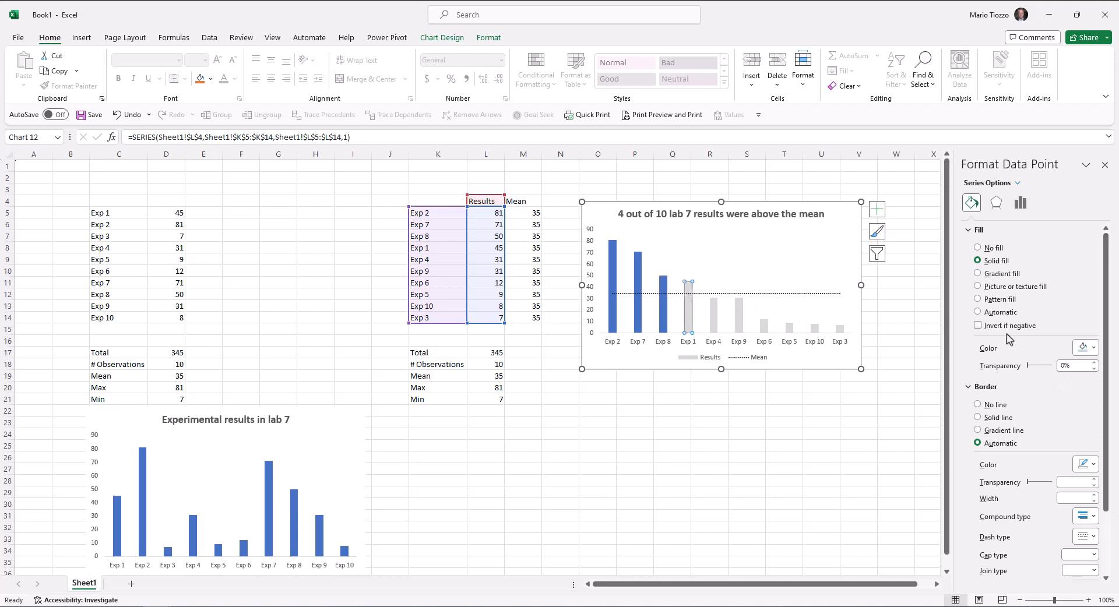
{"action": "left_click", "coordinate": [1090, 348]}
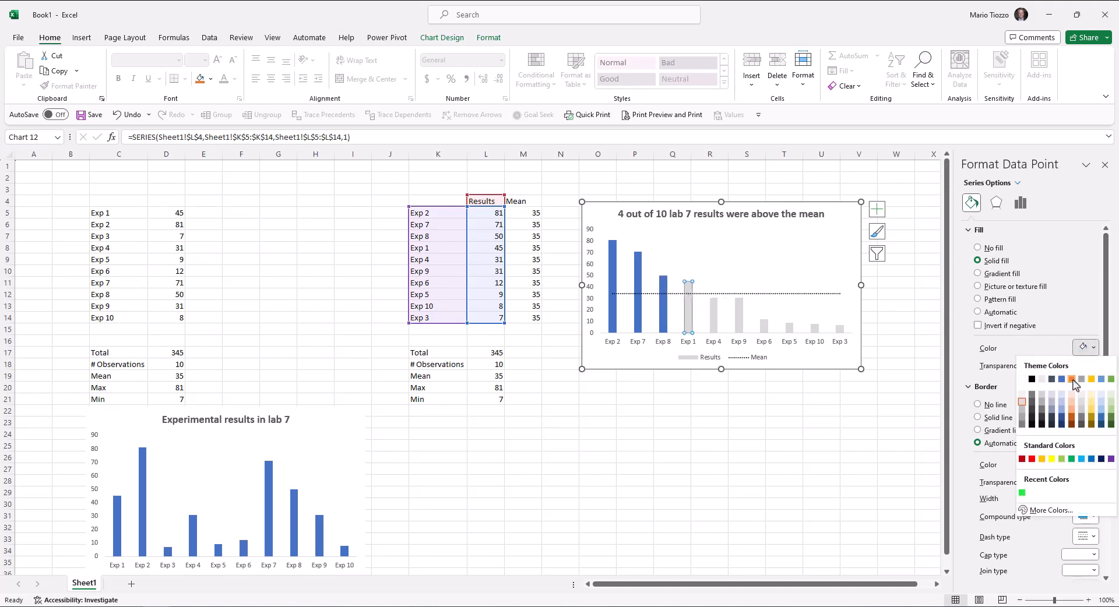
{"action": "left_click", "coordinate": [1062, 379]}
{"action": "left_click", "coordinate": [788, 383]}
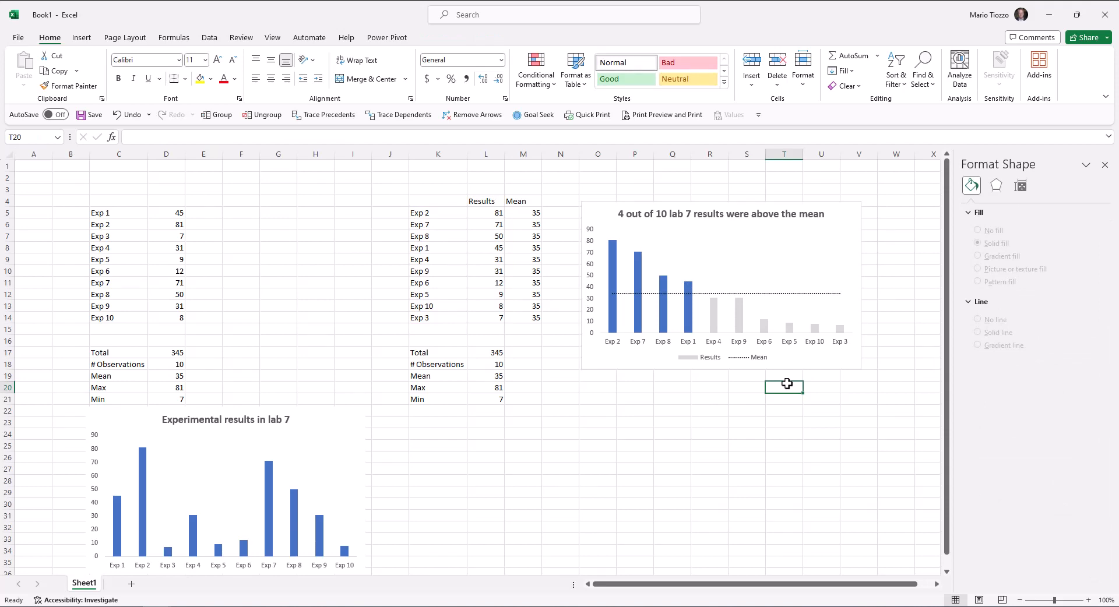
Step: Add data labels to the Results columns of the new chart and position them at Inside End
{"action": "right_click", "coordinate": [665, 290]}
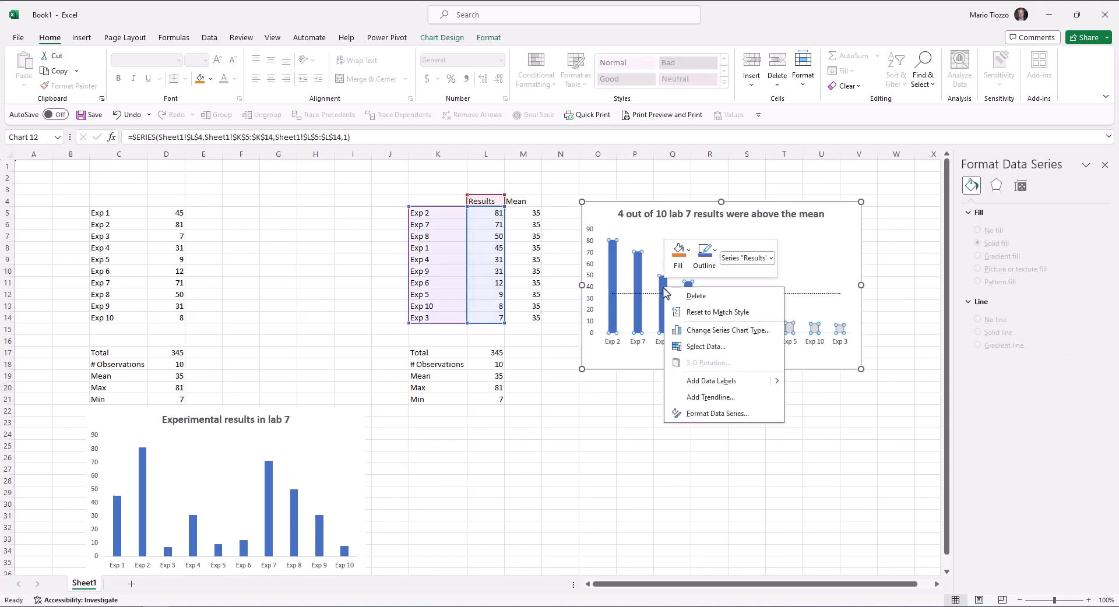
{"action": "left_click", "coordinate": [686, 382]}
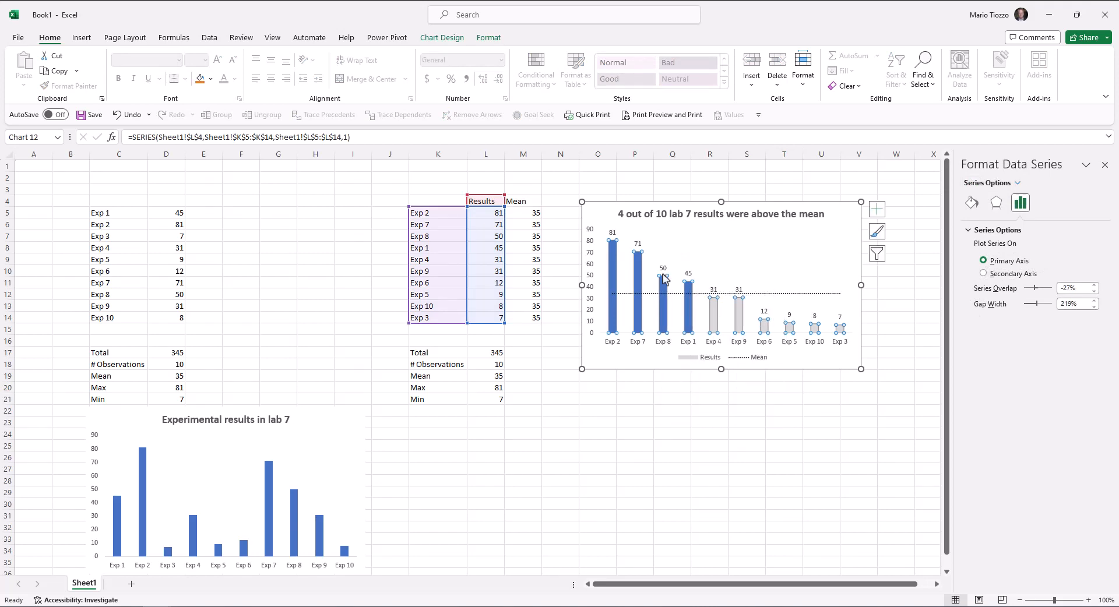
{"action": "right_click", "coordinate": [637, 244]}
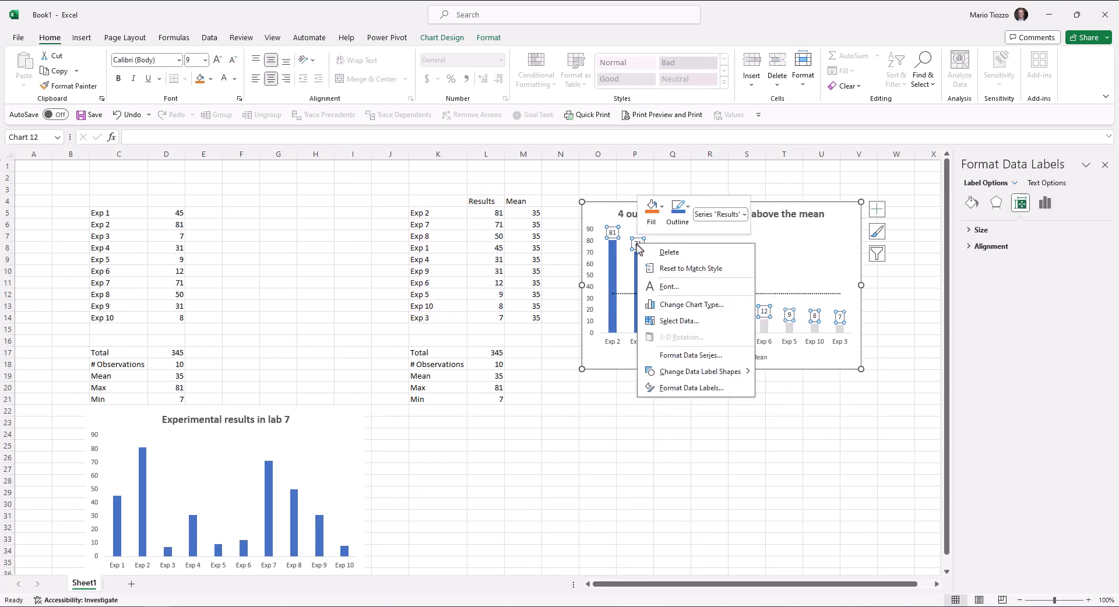
{"action": "left_click", "coordinate": [674, 389]}
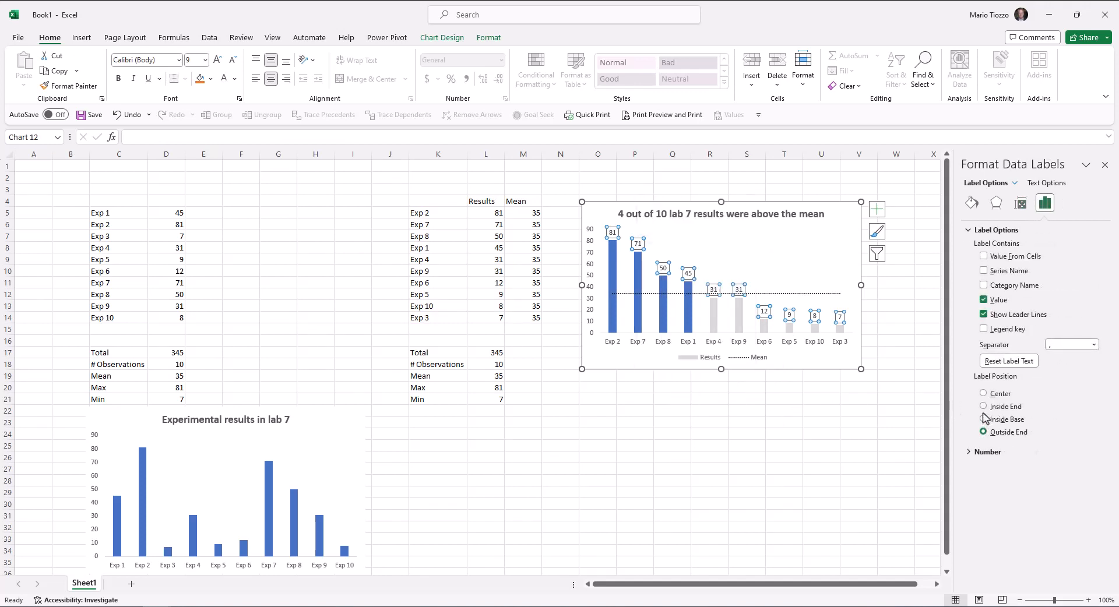
{"action": "left_click", "coordinate": [984, 406]}
{"action": "left_click", "coordinate": [832, 432]}
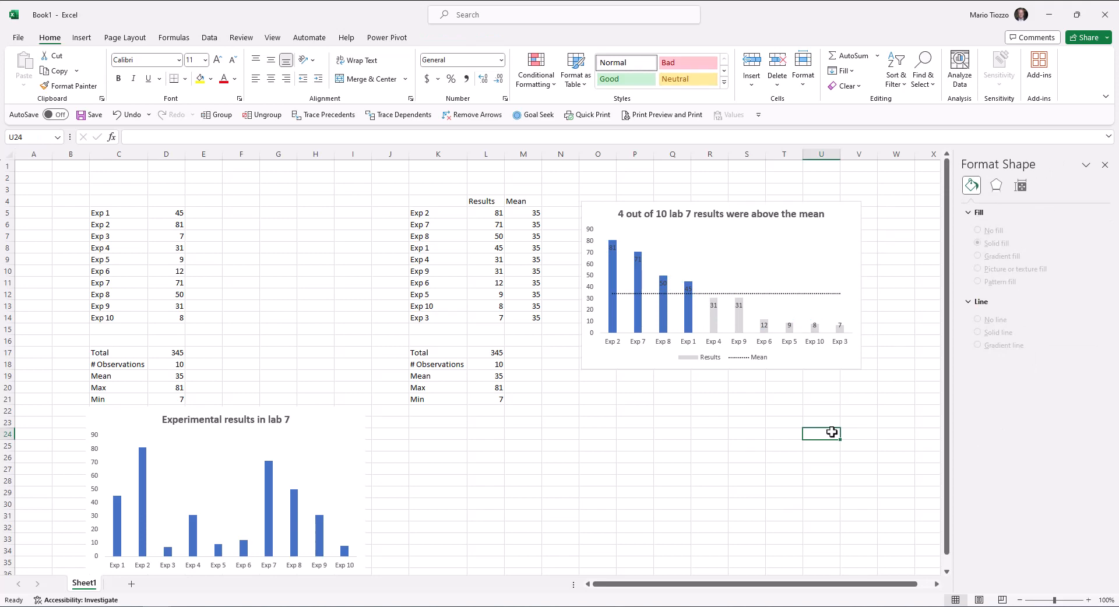
Step: Color the data labels on the Exp 1, Exp 8, Exp 7 and Exp 2 columns white and deselect the chart
{"action": "left_click", "coordinate": [688, 287]}
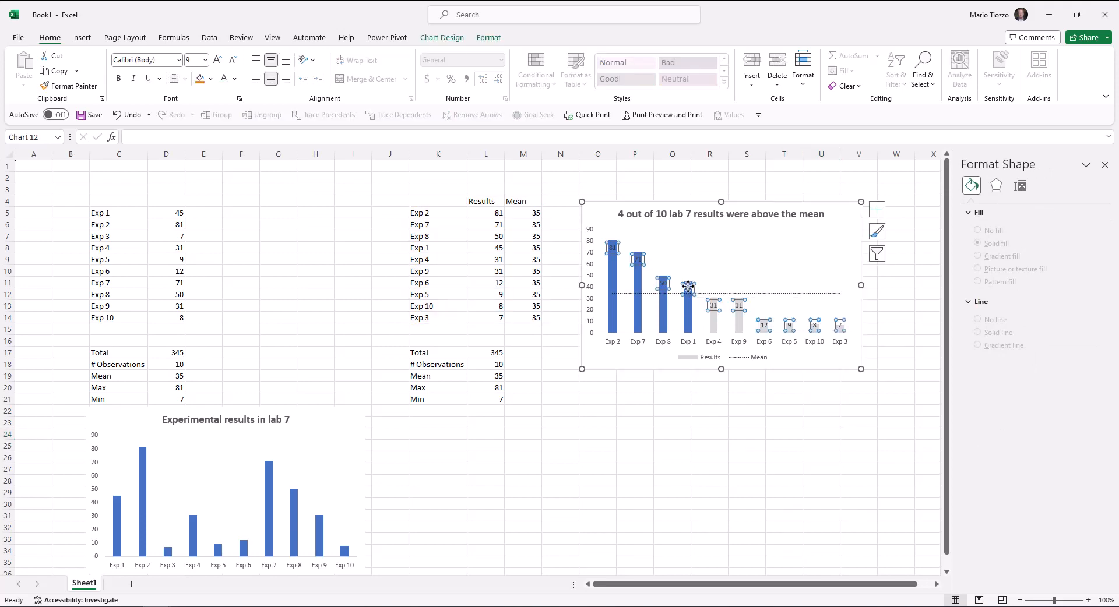
{"action": "left_click", "coordinate": [688, 286]}
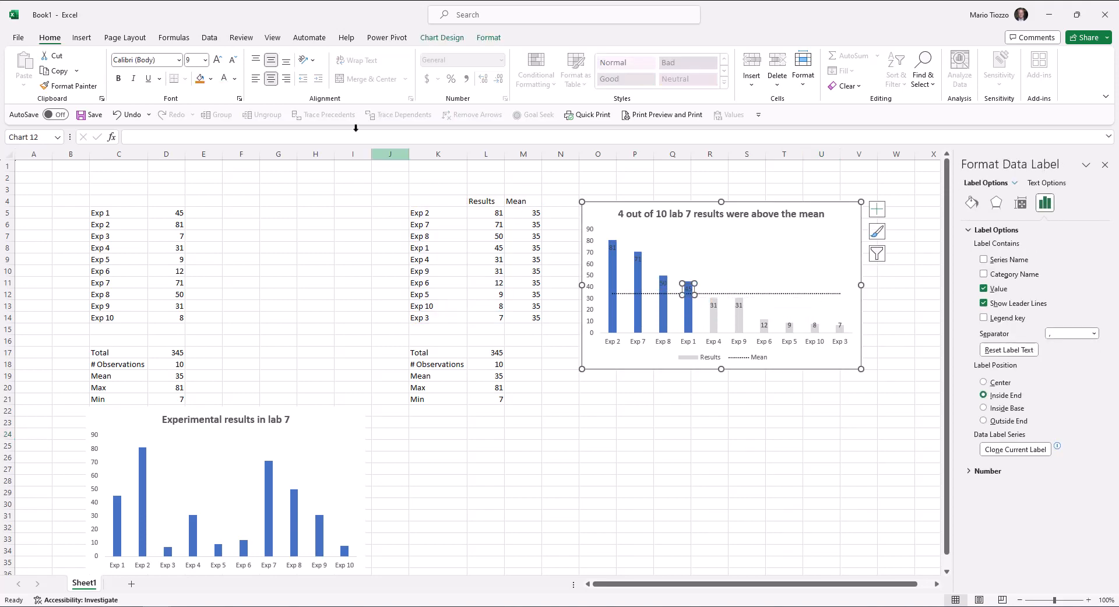
{"action": "left_click", "coordinate": [224, 82]}
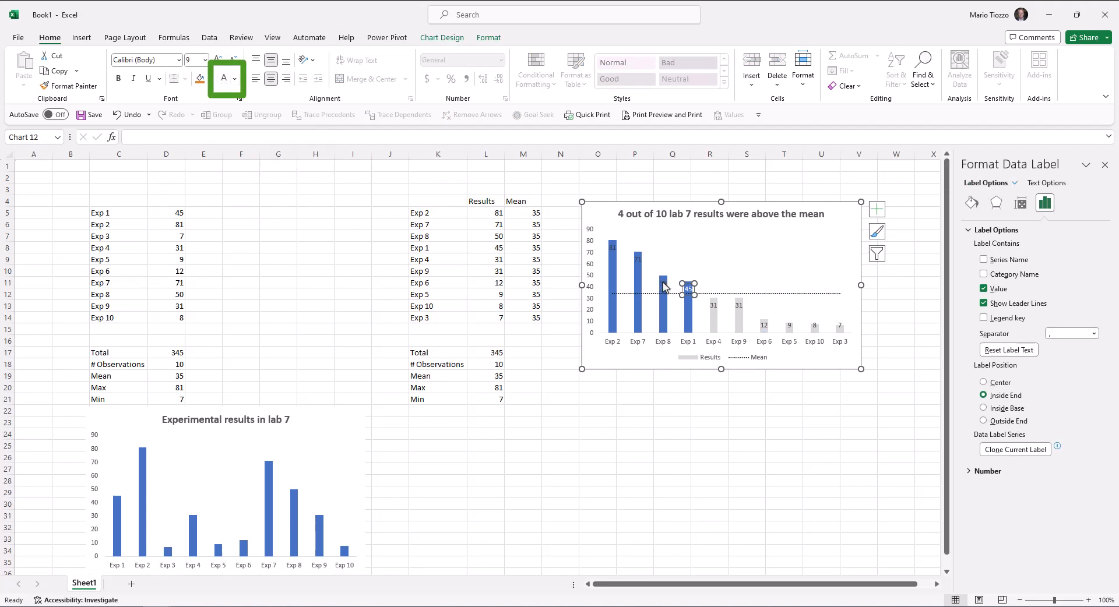
{"action": "key", "text": "Left"}
{"action": "left_click", "coordinate": [224, 82]}
{"action": "key", "text": "Left"}
{"action": "left_click", "coordinate": [224, 82]}
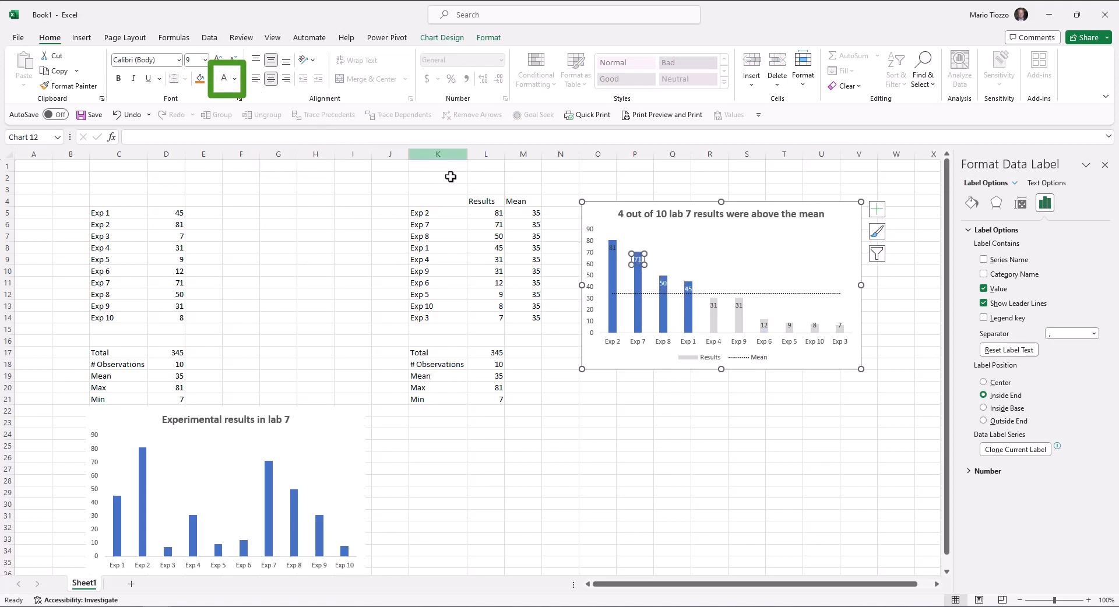
{"action": "left_click", "coordinate": [612, 248]}
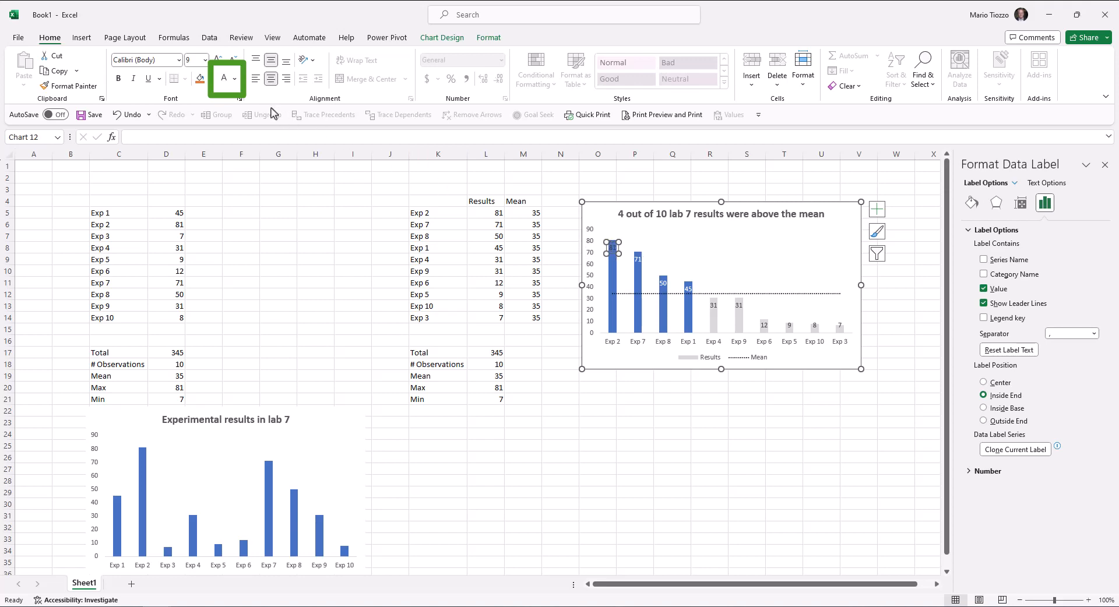
{"action": "left_click", "coordinate": [224, 80]}
{"action": "key", "text": "Escape"}
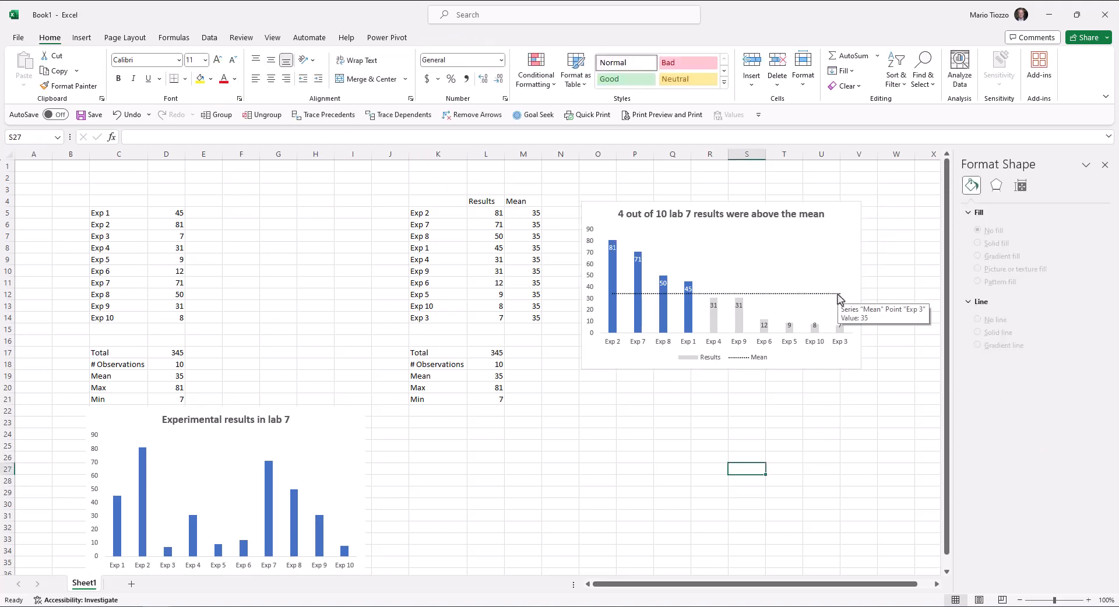
Step: Add a data label to only the last point (Exp 3) of the Mean line
{"action": "left_click", "coordinate": [839, 298]}
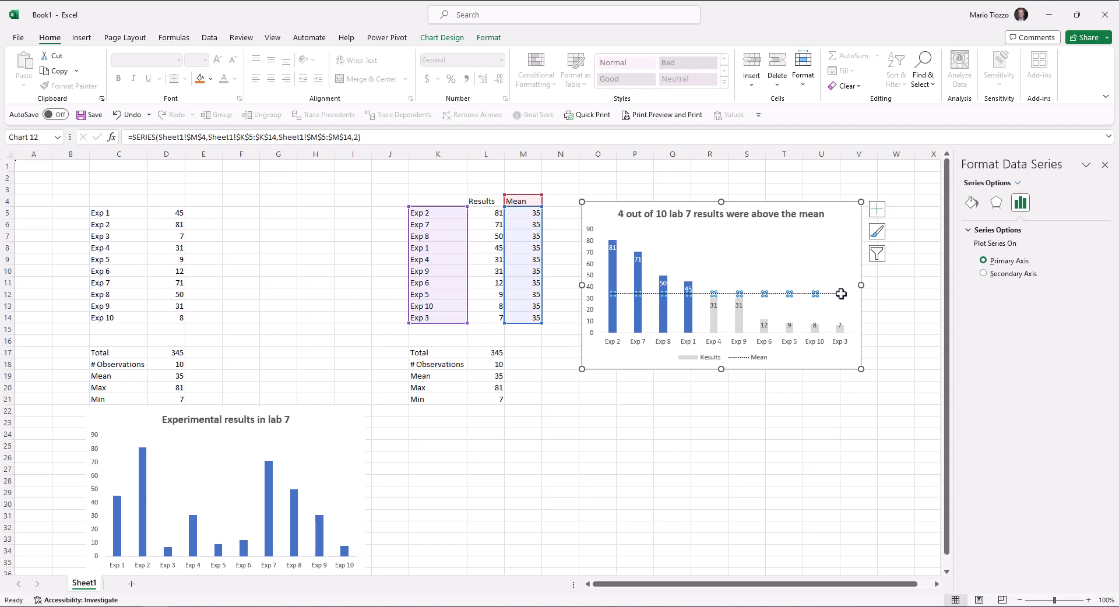
{"action": "left_click", "coordinate": [841, 294]}
{"action": "right_click", "coordinate": [841, 294]}
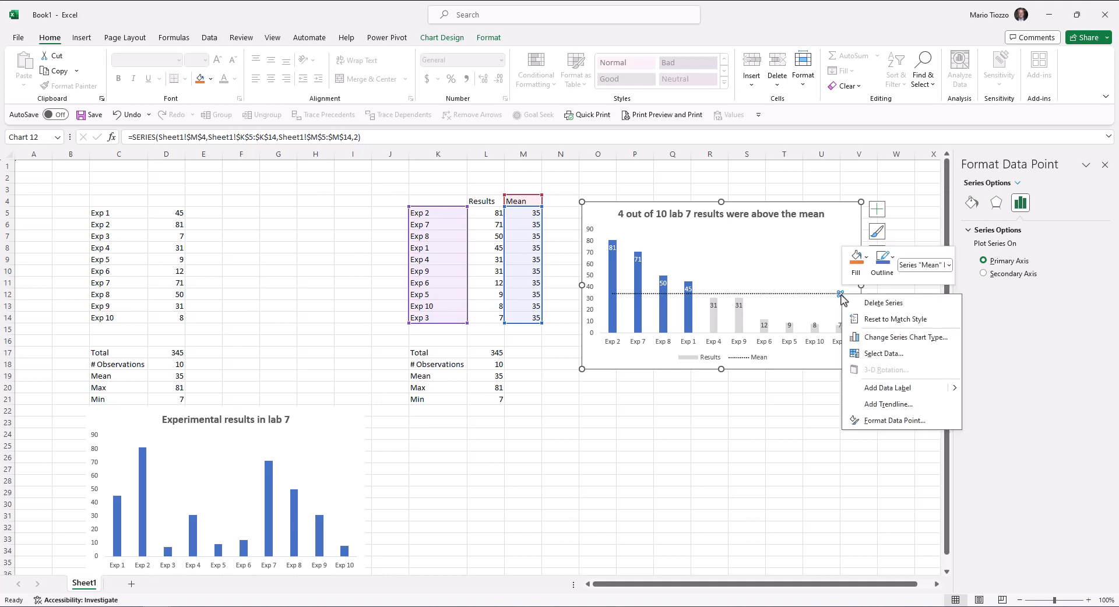
{"action": "left_click", "coordinate": [877, 387]}
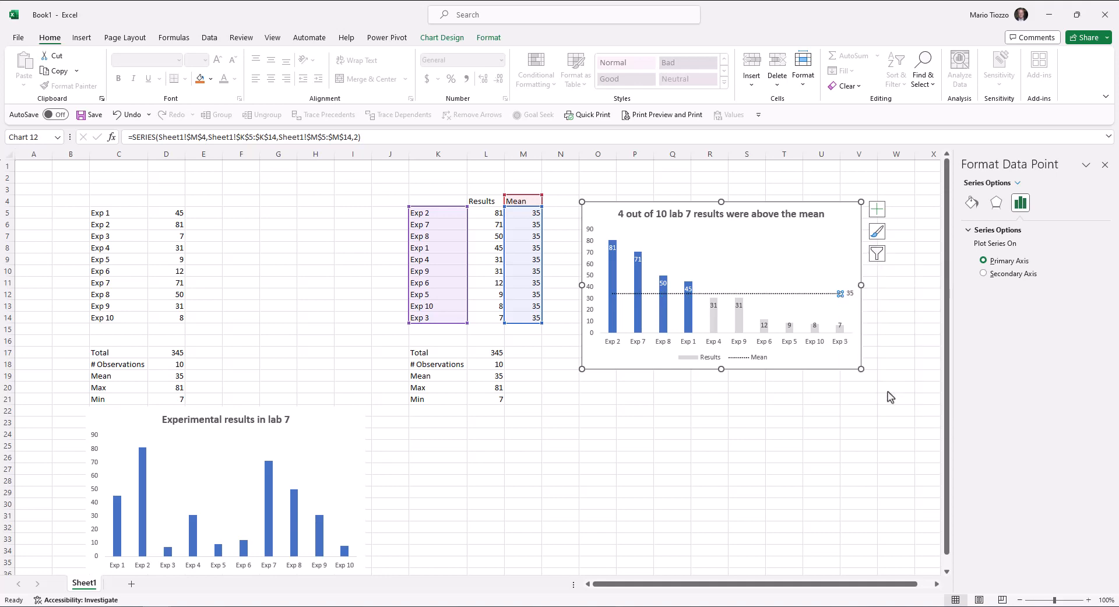
{"action": "left_click", "coordinate": [890, 397]}
Step: Remove the new chart's border line and move the chart below the sorted data's summary, beside the first chart
{"action": "left_click", "coordinate": [835, 213]}
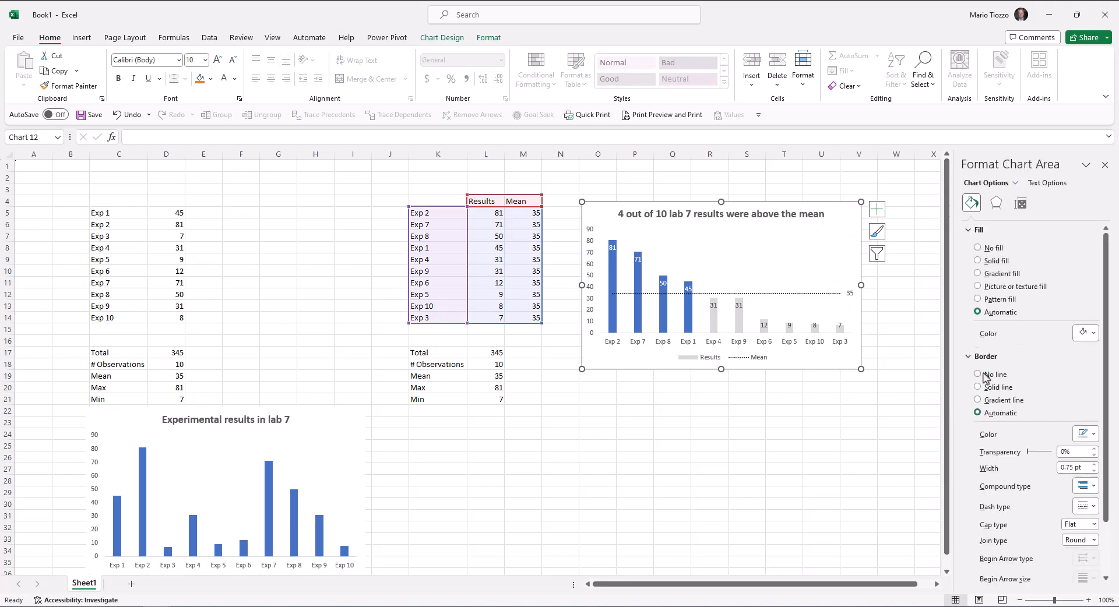
{"action": "left_click", "coordinate": [980, 375]}
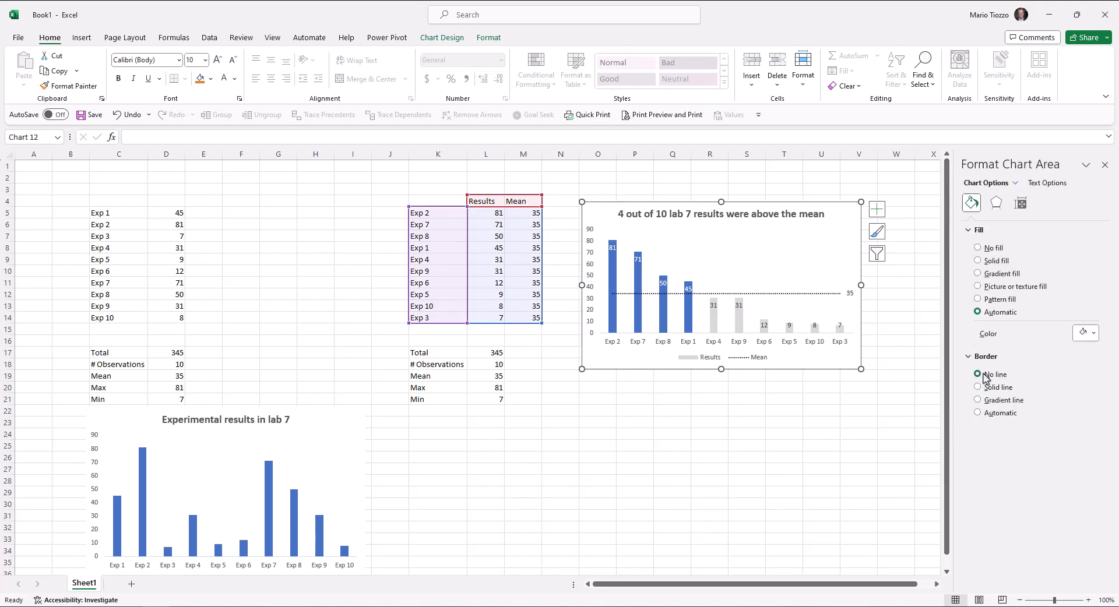
{"action": "left_click", "coordinate": [835, 408]}
{"action": "left_click_drag", "start_coordinate": [839, 214], "coordinate": [681, 427]}
{"action": "left_click", "coordinate": [696, 368]}
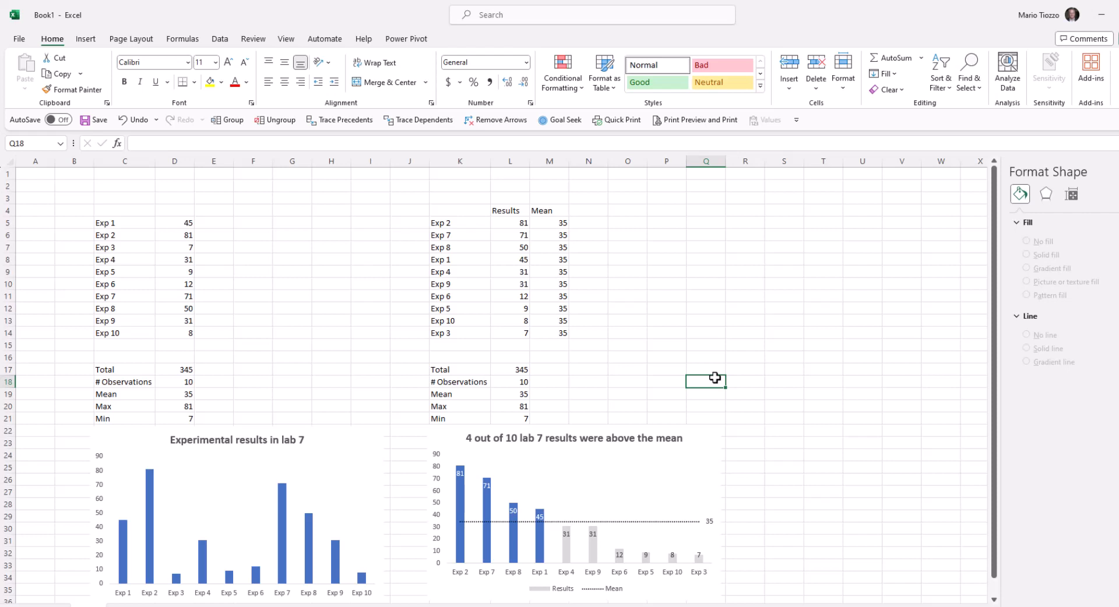
Step: Delete the legend and the vertical axis from the chart about results above the mean, and deselect it
{"action": "left_click", "coordinate": [542, 589]}
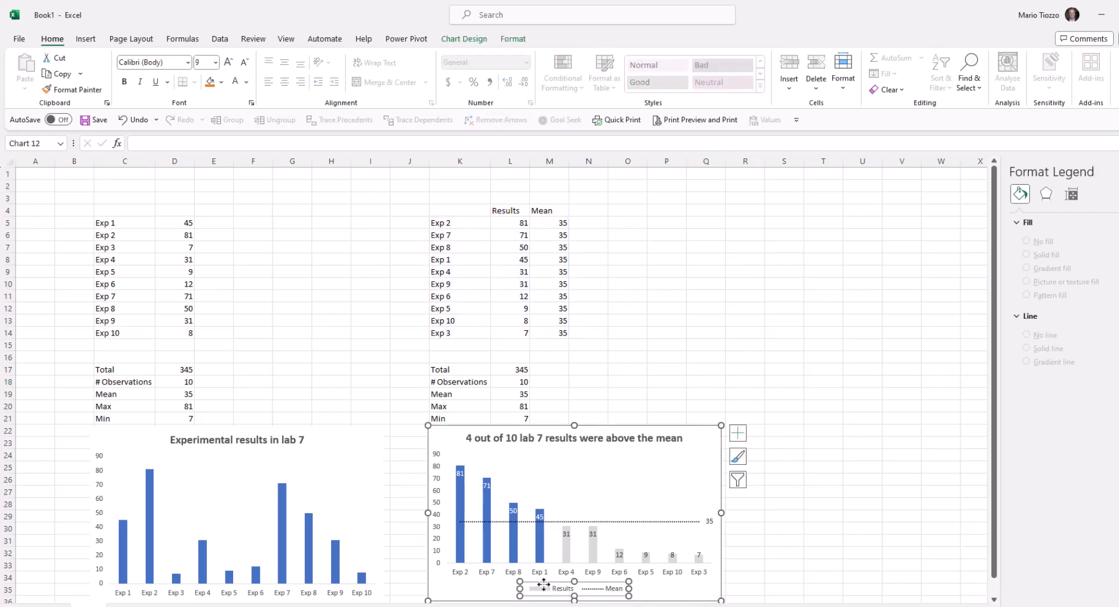
{"action": "key", "text": "Delete"}
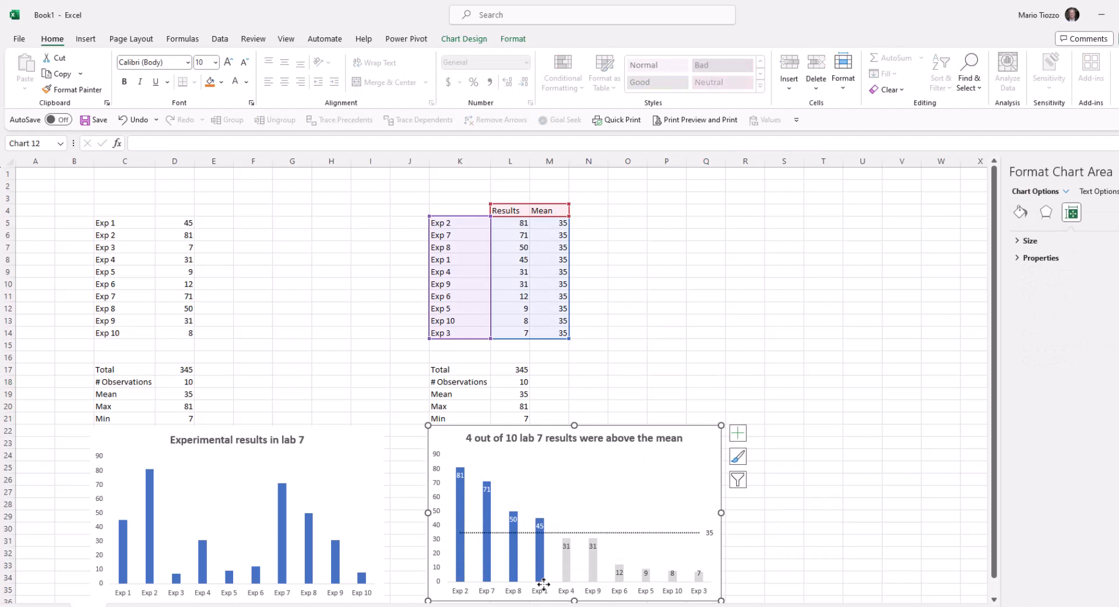
{"action": "left_click", "coordinate": [436, 518]}
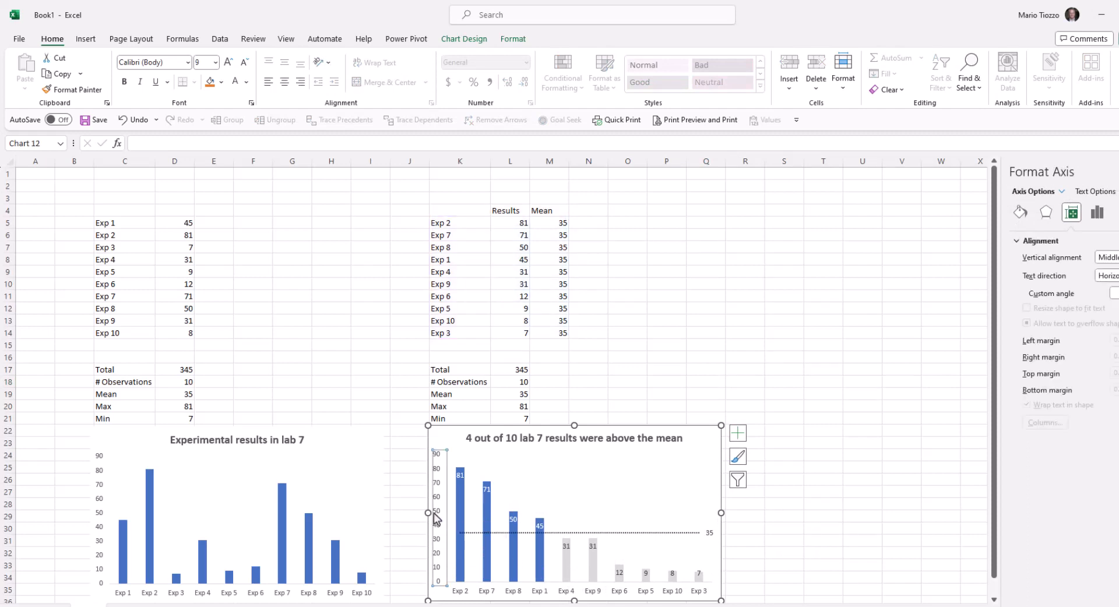
{"action": "key", "text": "Delete"}
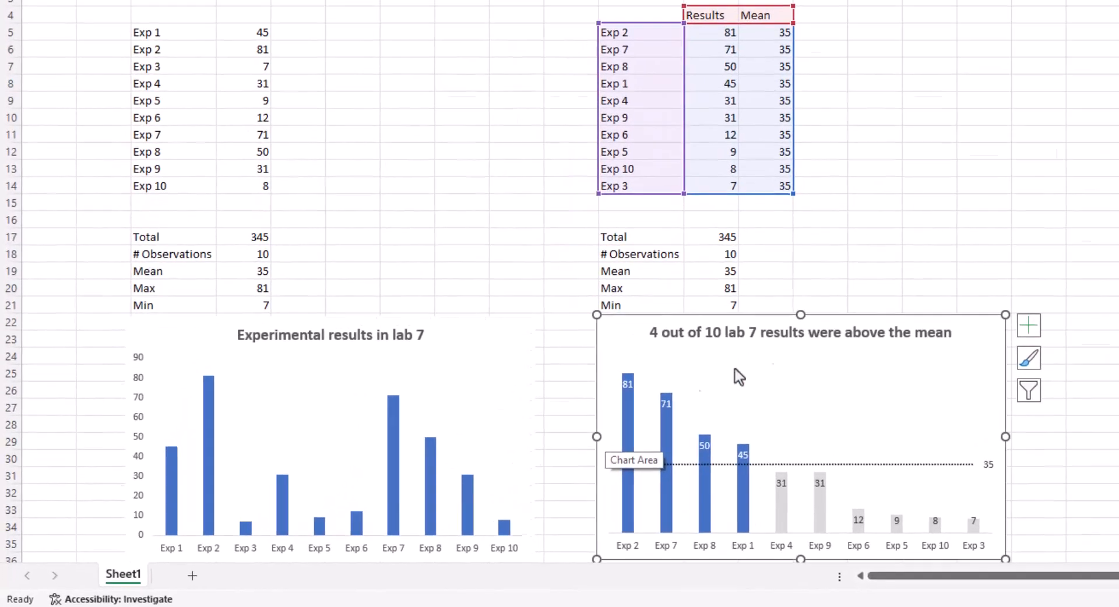
{"action": "left_click", "coordinate": [667, 389]}
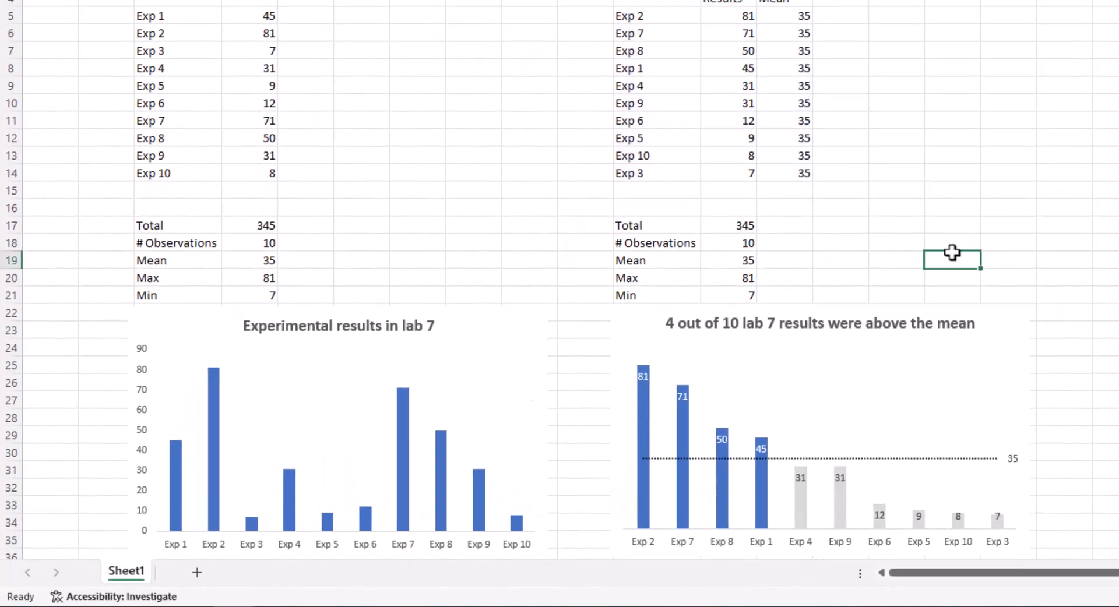